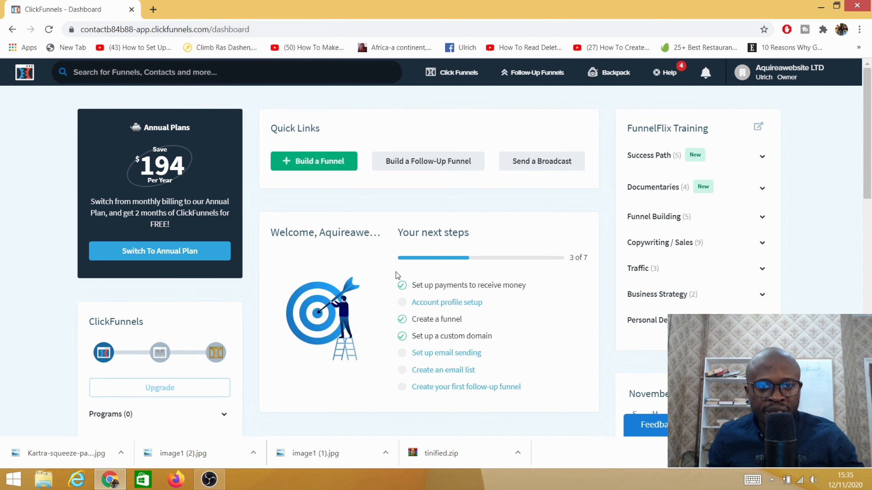
- Open the list of all funnels and look through it
mouse_move(453, 72)
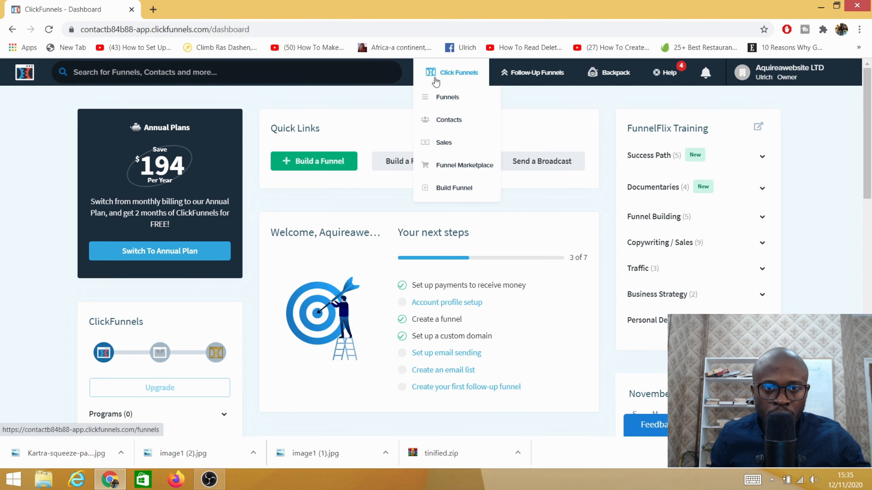
left_click(462, 97)
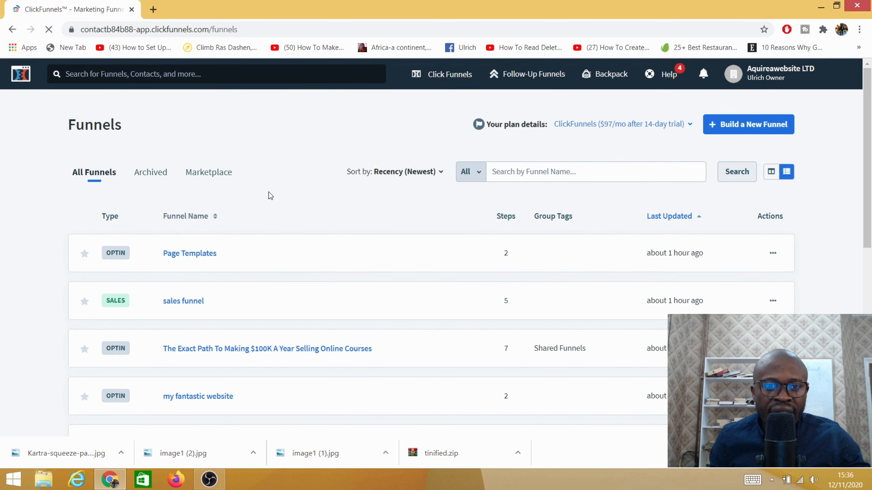
scroll(132, 186, "down", 6)
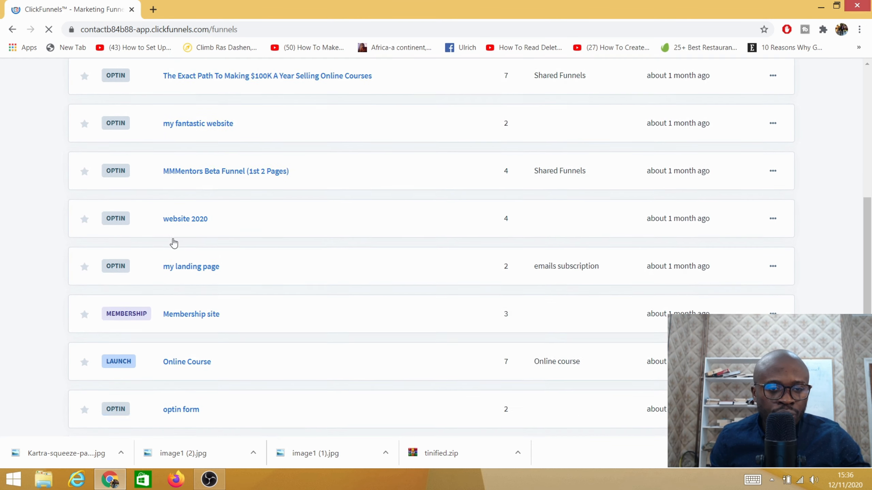
scroll(175, 237, "down", 8)
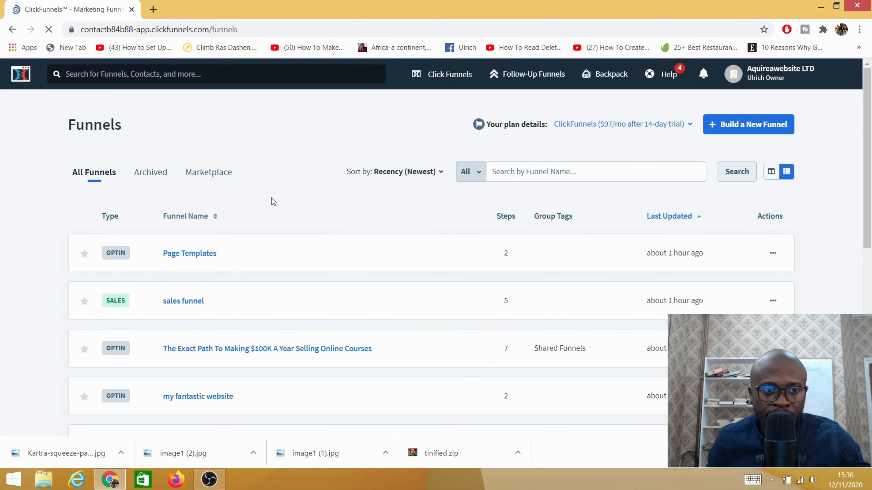
- Start building a new funnel with the goal Sell Your Product and the type Sales Funnel
left_click(732, 131)
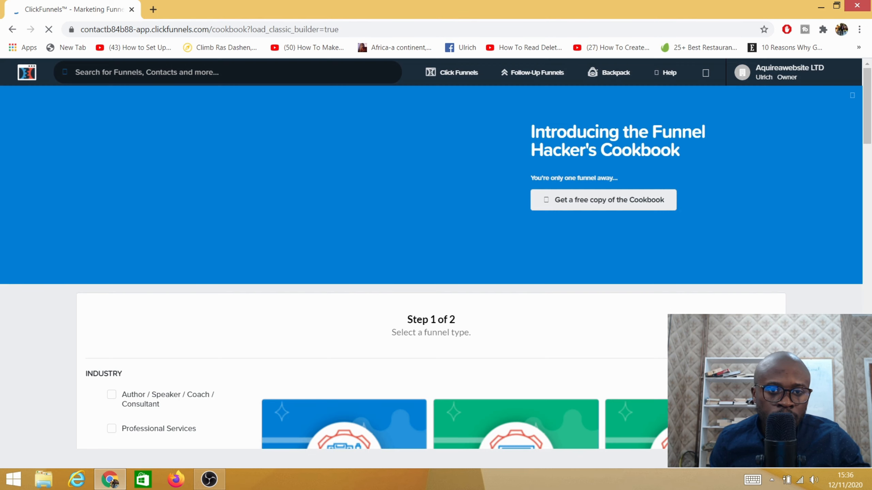
scroll(294, 269, "down", 3)
scroll(417, 278, "up", 3)
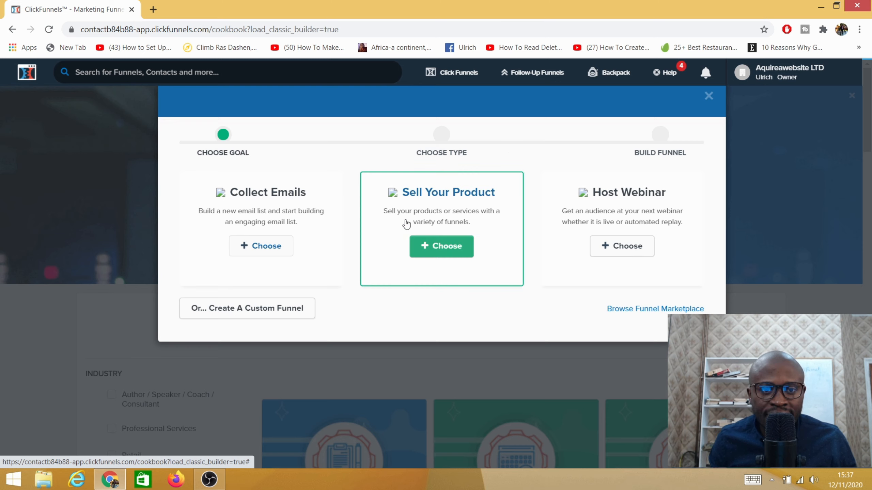
left_click(437, 253)
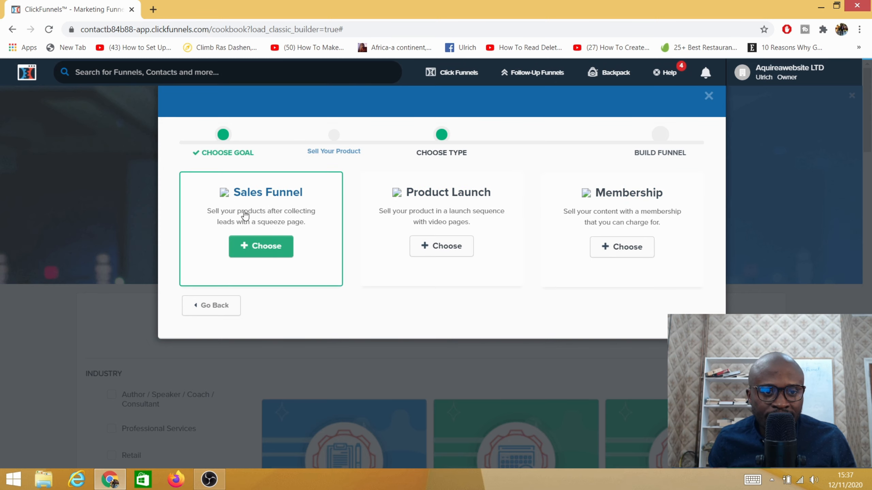
left_click(254, 250)
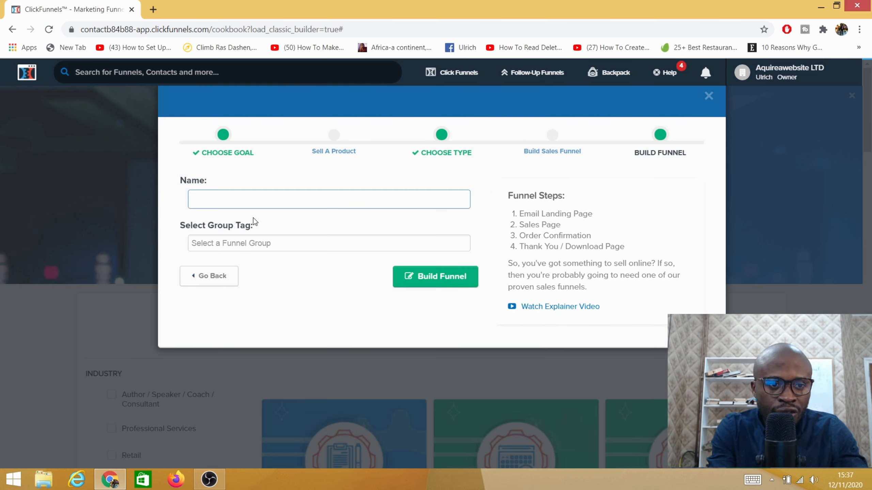
- Name the funnel "MY sales page" and build it without a group tag
type("m")
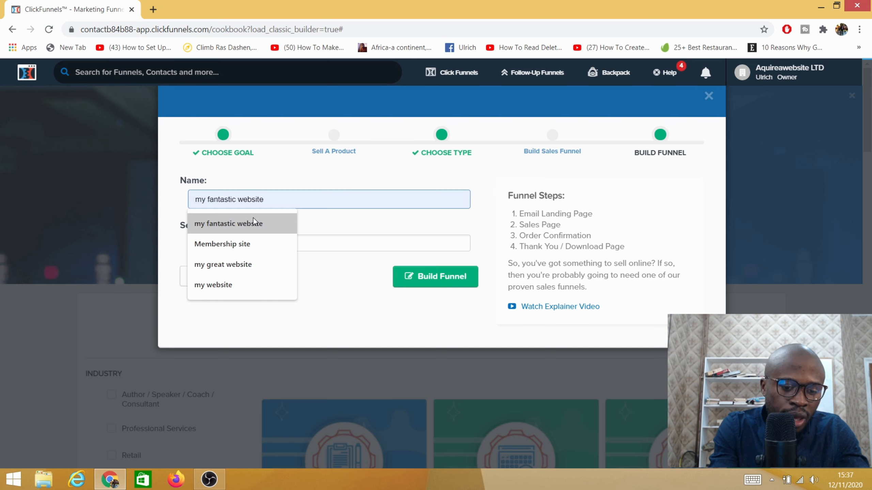
type("Y")
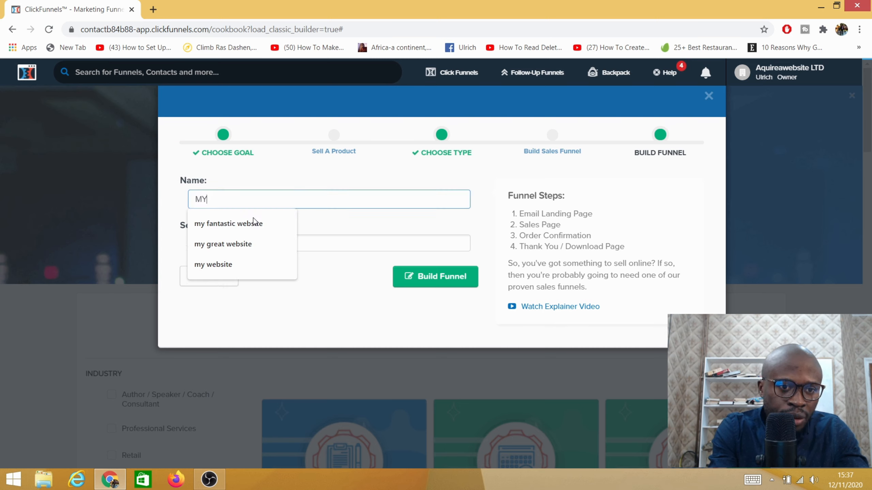
type(" sal")
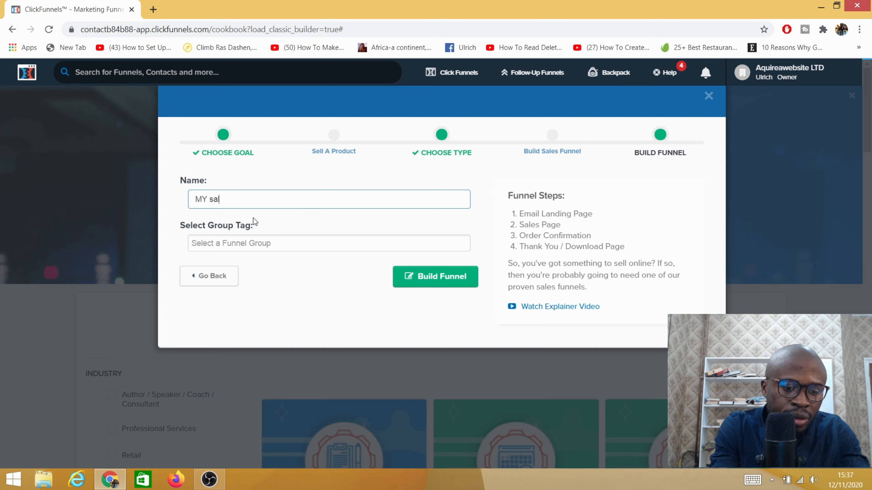
type("es page")
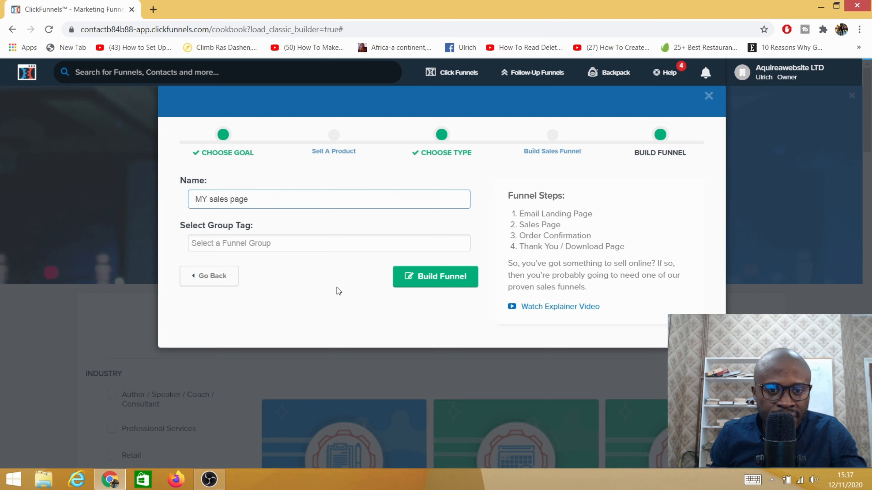
left_click(432, 279)
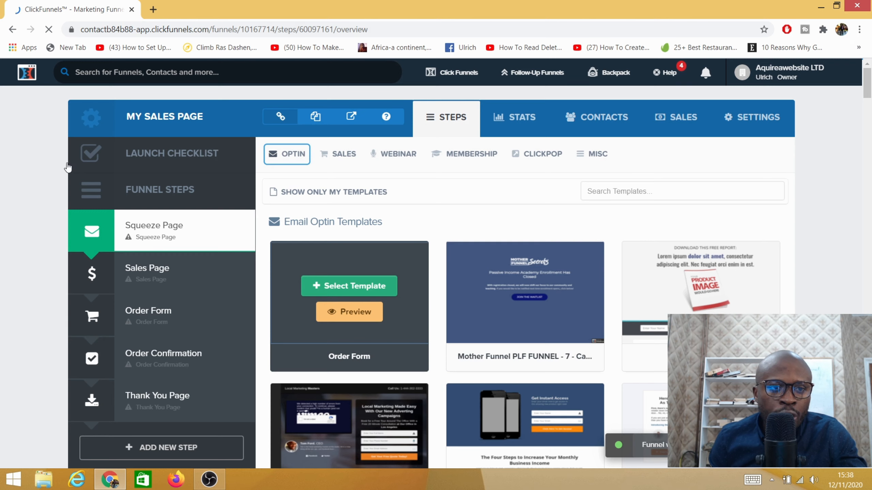
- Delete the Squeeze Page and Thank You Page steps from the funnel
scroll(158, 295, "down", 5)
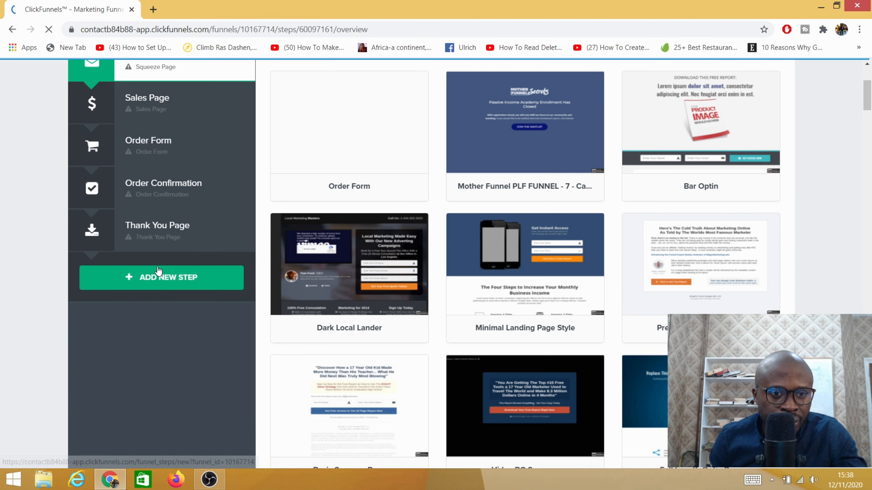
scroll(158, 271, "up", 5)
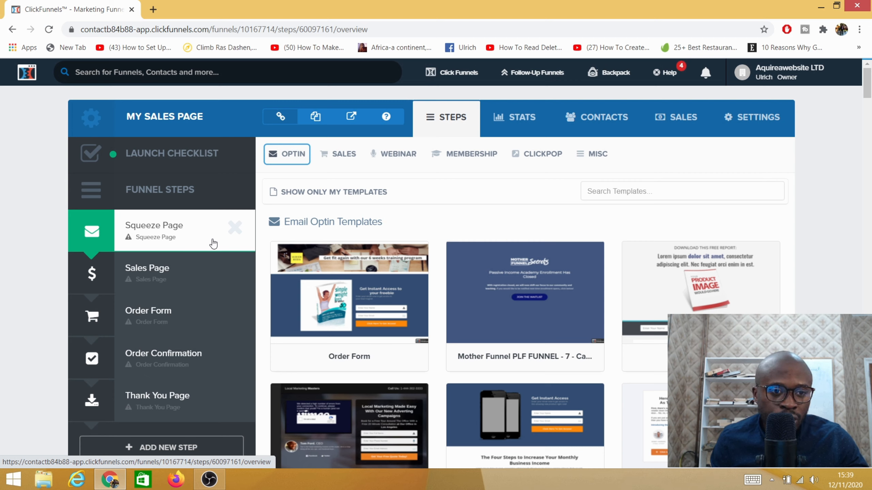
left_click(234, 227)
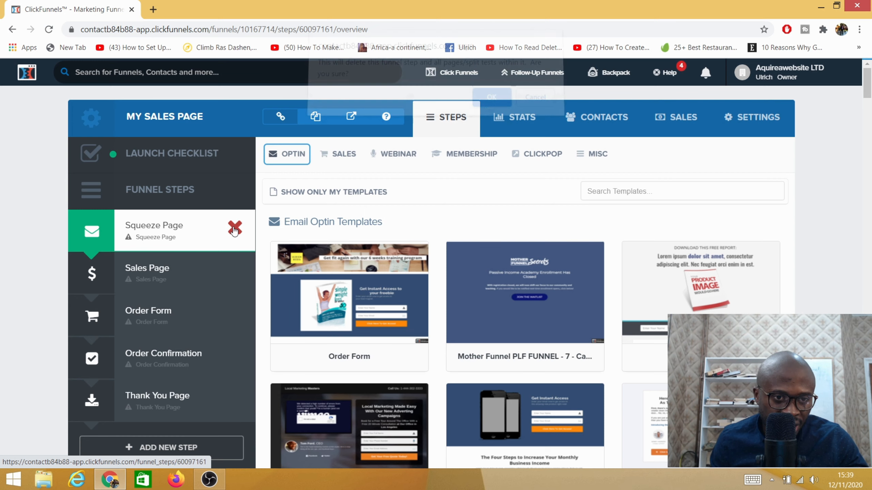
left_click(491, 105)
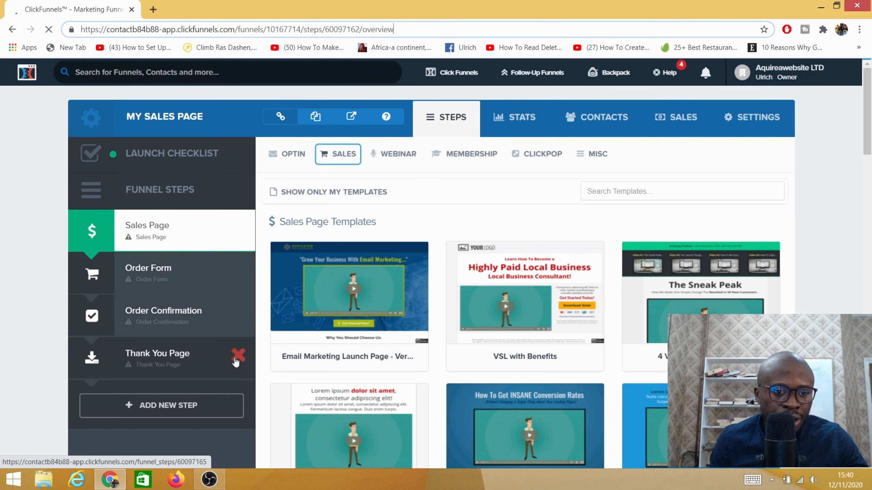
left_click(236, 359)
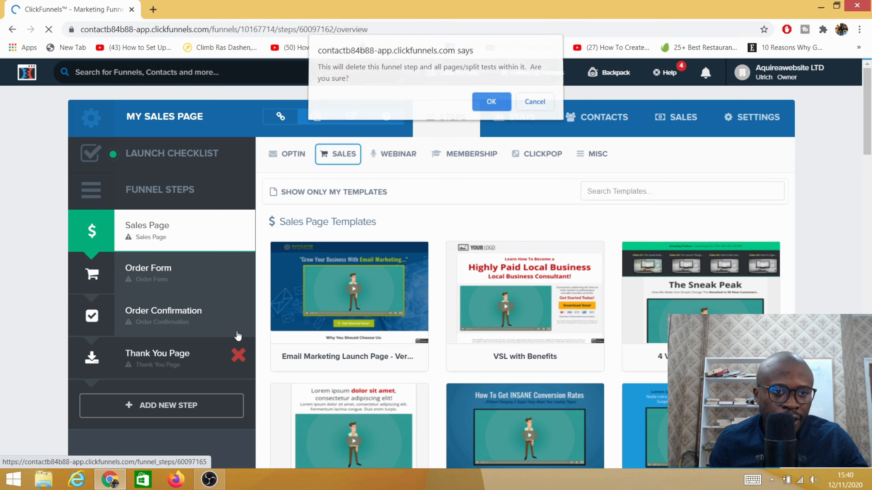
left_click(489, 104)
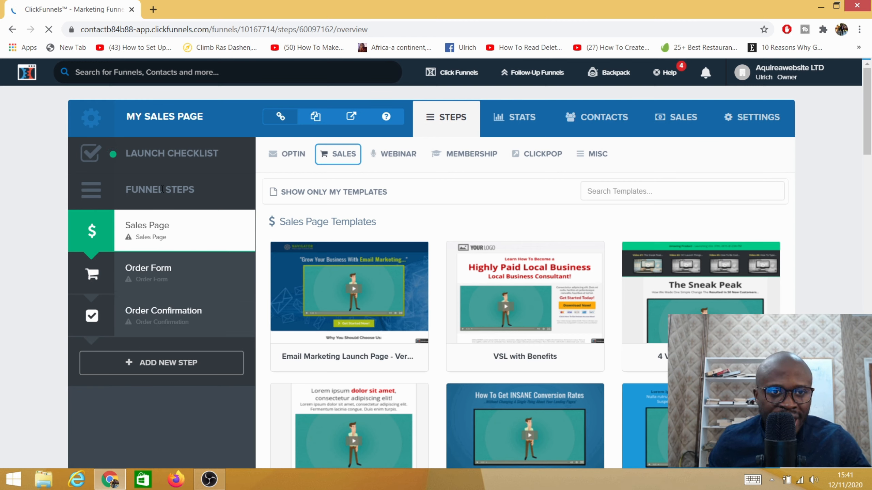
- Copy the address of the funnel's overview page and load it in a second browser tab
left_click(373, 29)
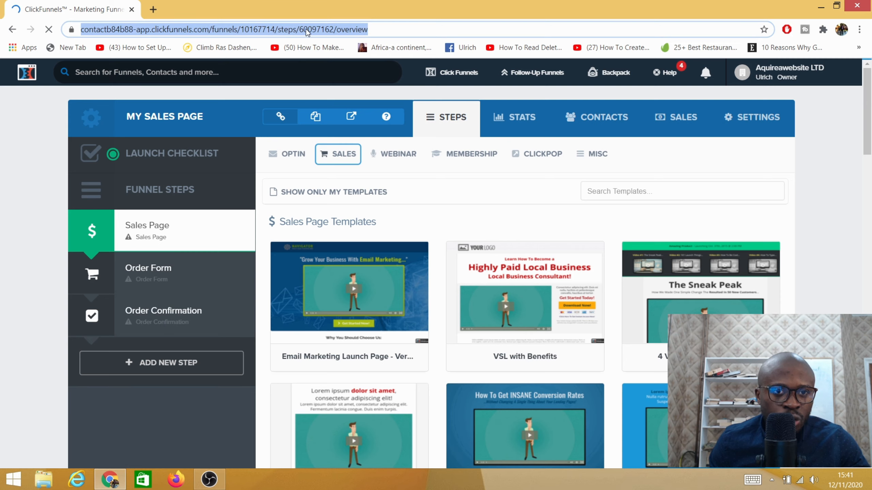
right_click(275, 32)
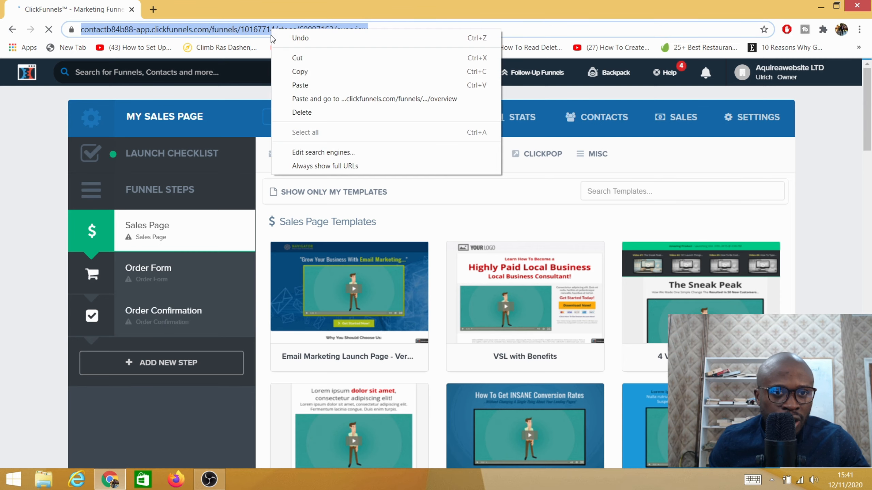
left_click(298, 71)
left_click(153, 9)
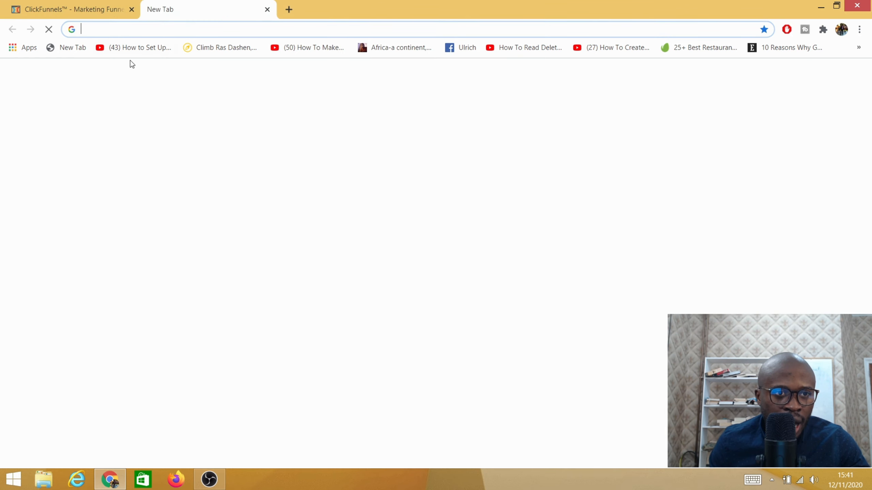
right_click(112, 29)
left_click(155, 81)
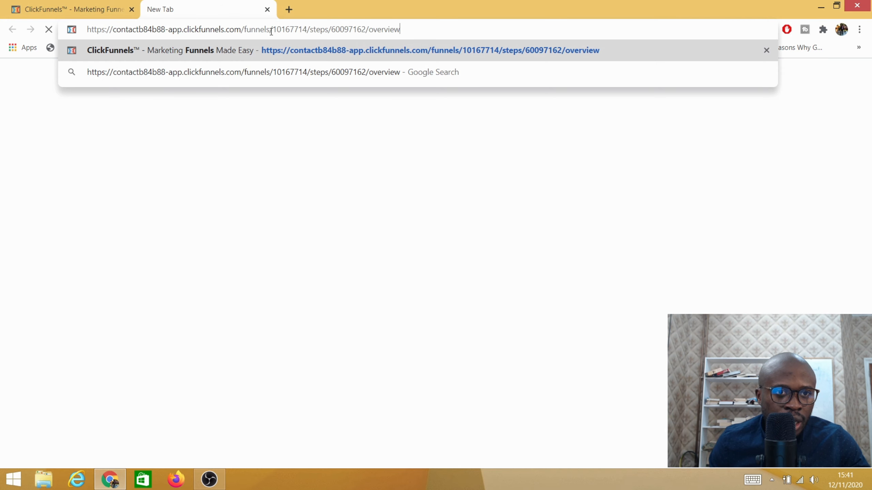
key("Return")
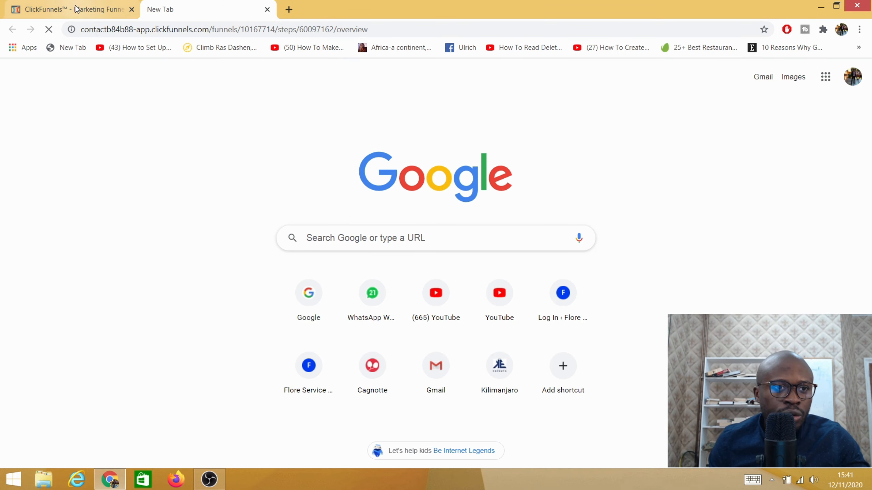
- Load the same funnel overview address in a third browser tab and return to the first tab
left_click(75, 7)
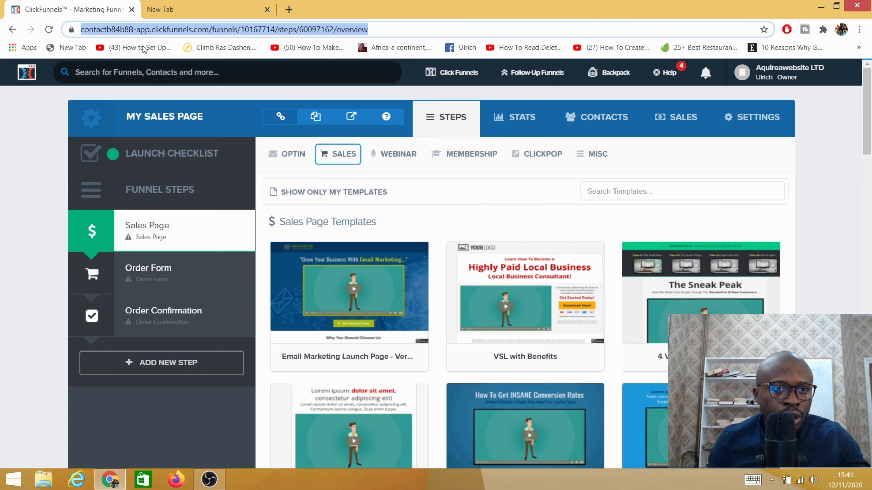
left_click(289, 10)
right_click(206, 29)
left_click(239, 83)
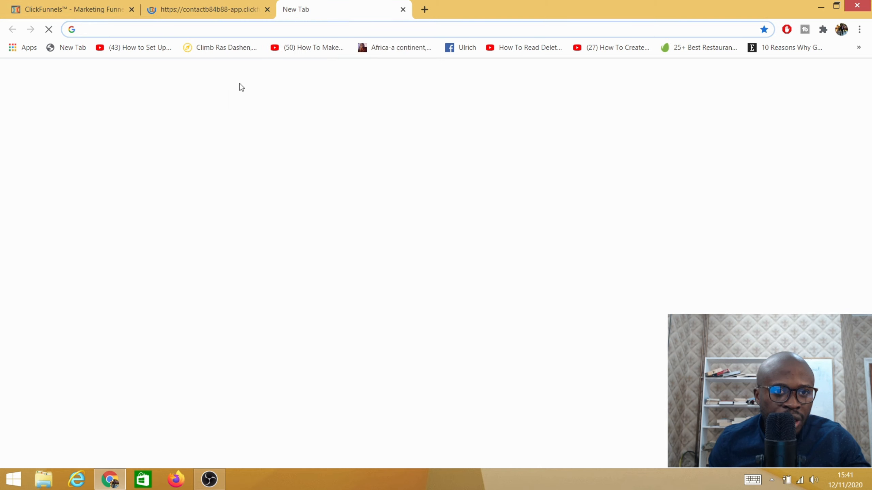
key("Return")
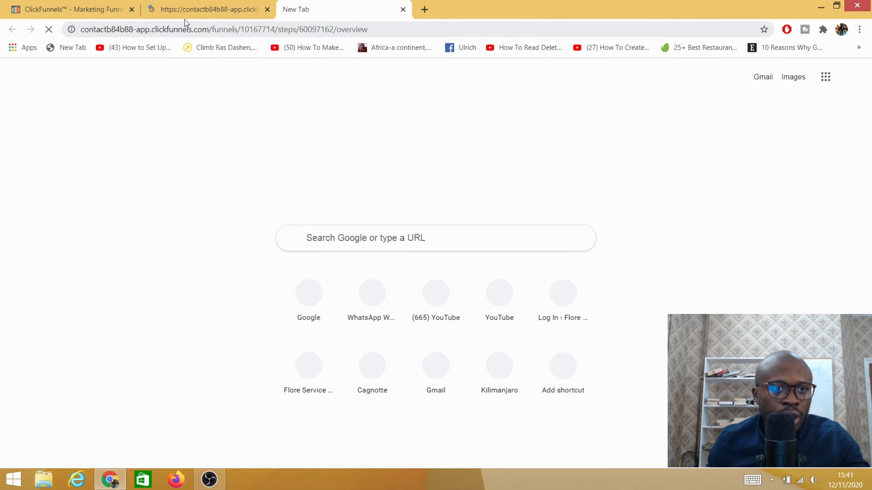
left_click(86, 13)
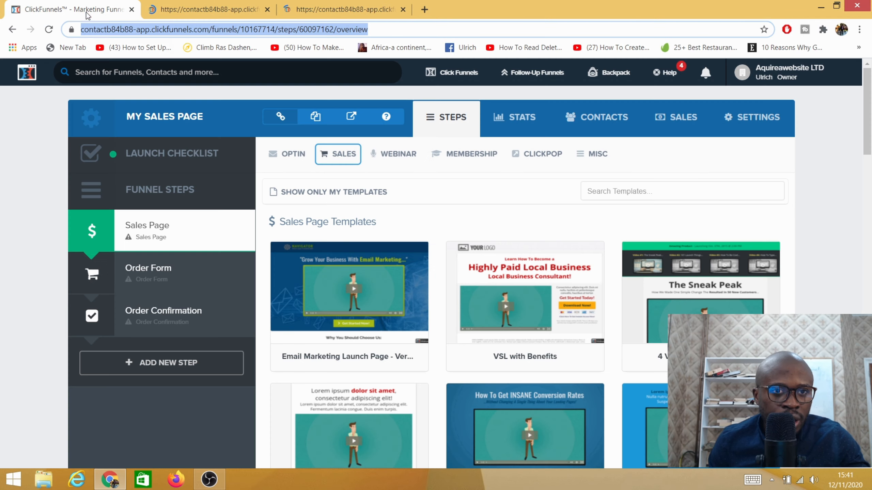
- Add a new funnel step named "One time offer", leaving its path empty
mouse_move(343, 319)
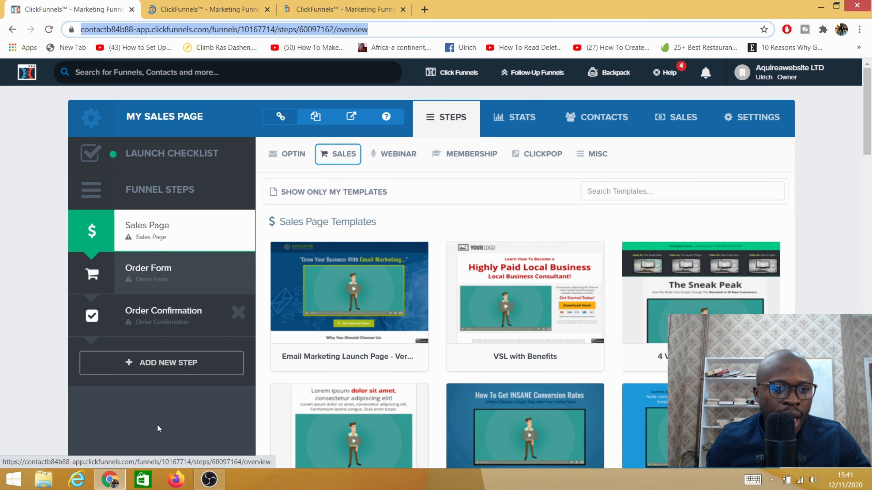
left_click(146, 366)
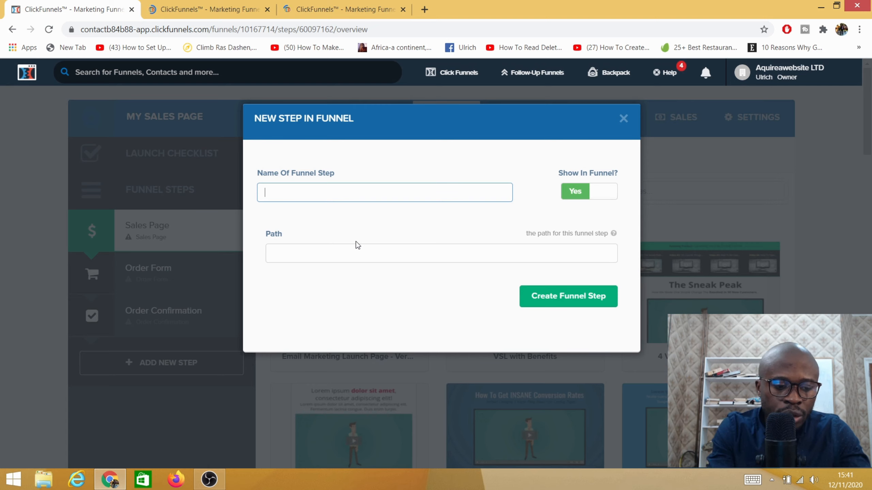
type("One time offer")
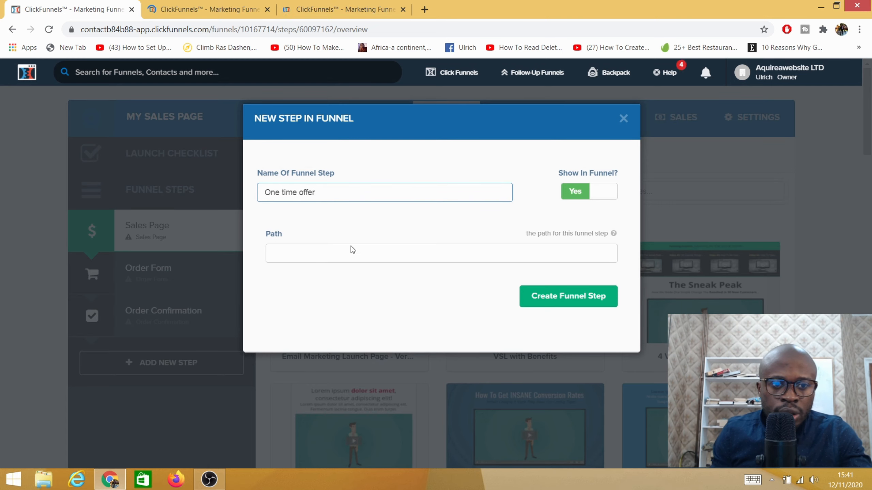
left_click(557, 302)
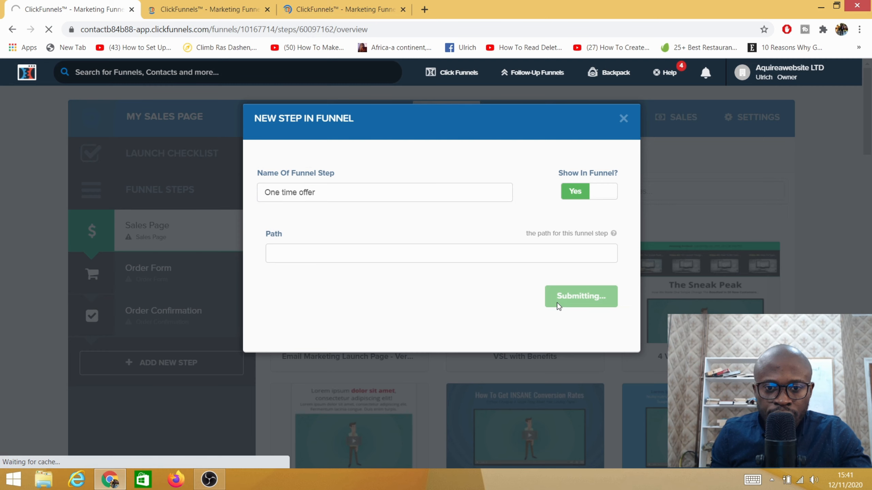
- In the second browser tab, add a funnel step named "Downsell funnel step", leaving its path empty
left_click(295, 11)
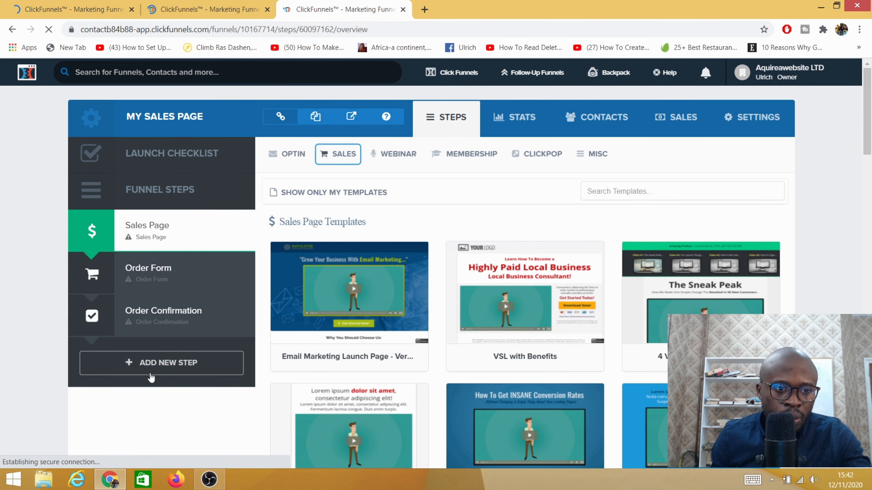
left_click(85, 10)
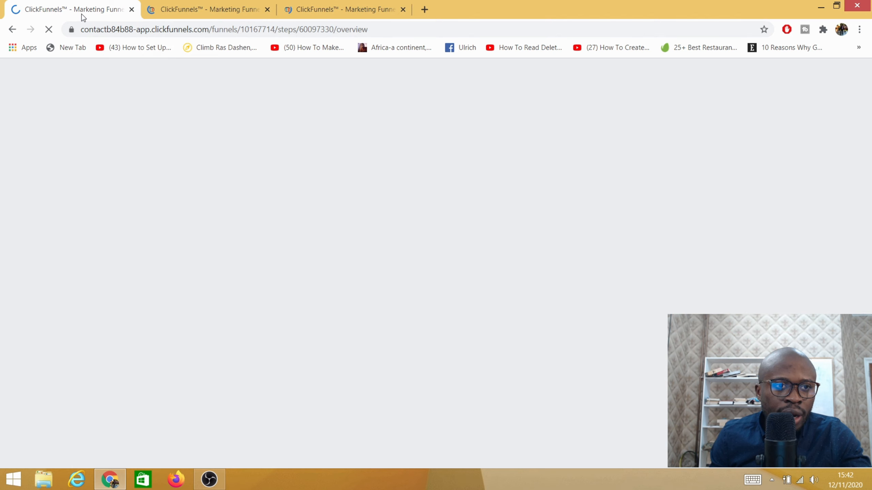
left_click(251, 5)
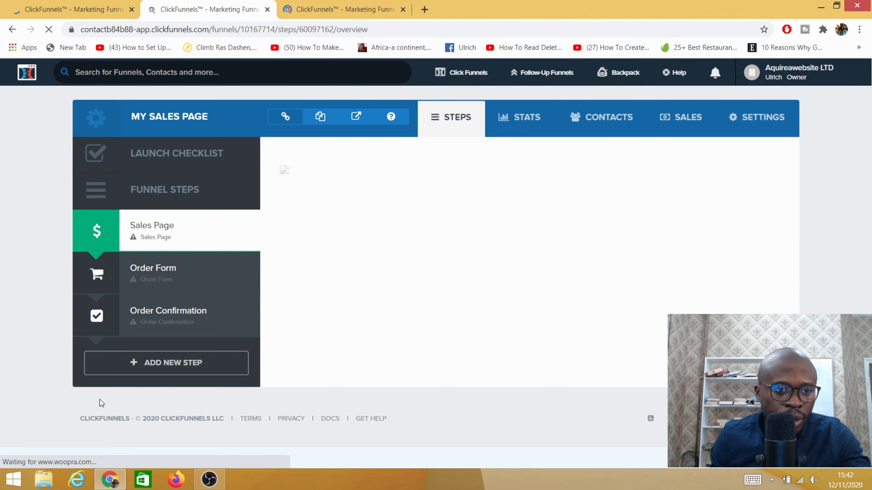
left_click(150, 363)
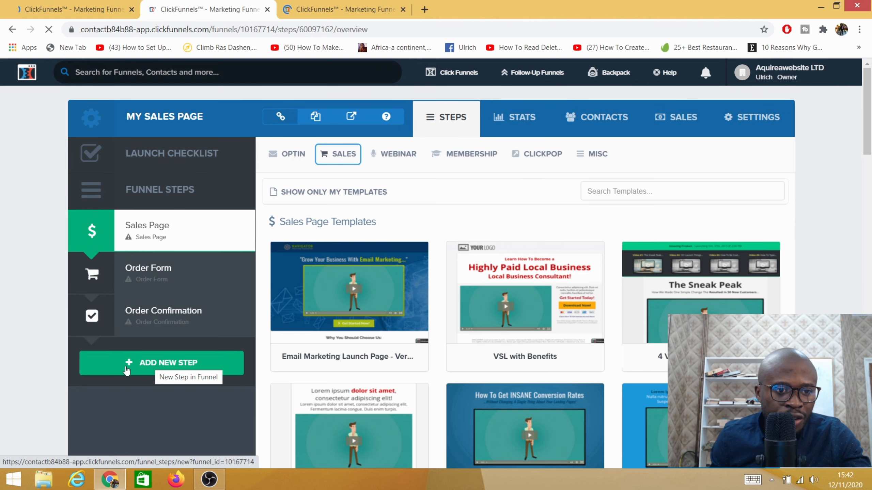
left_click(136, 366)
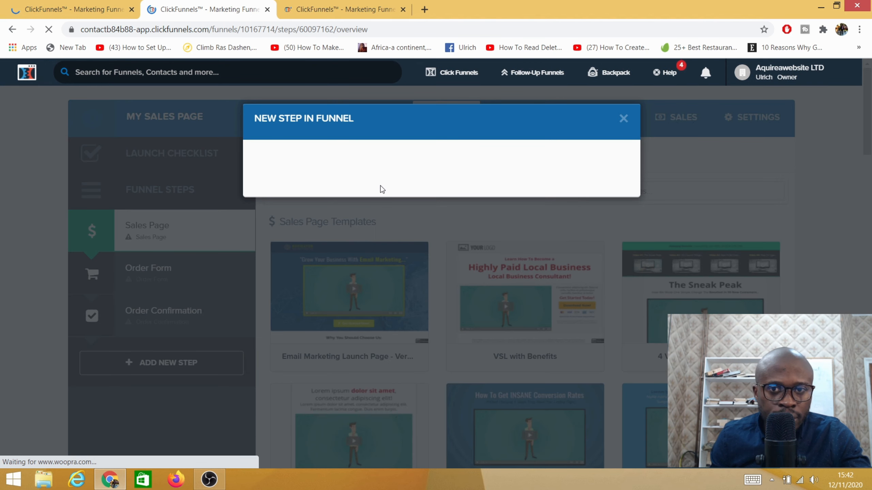
left_click(362, 190)
type("Downsell funnel step")
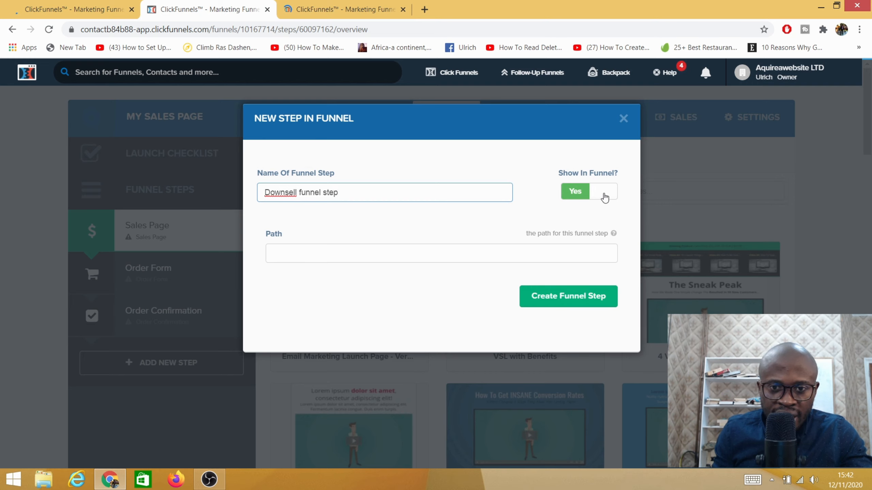
left_click(561, 298)
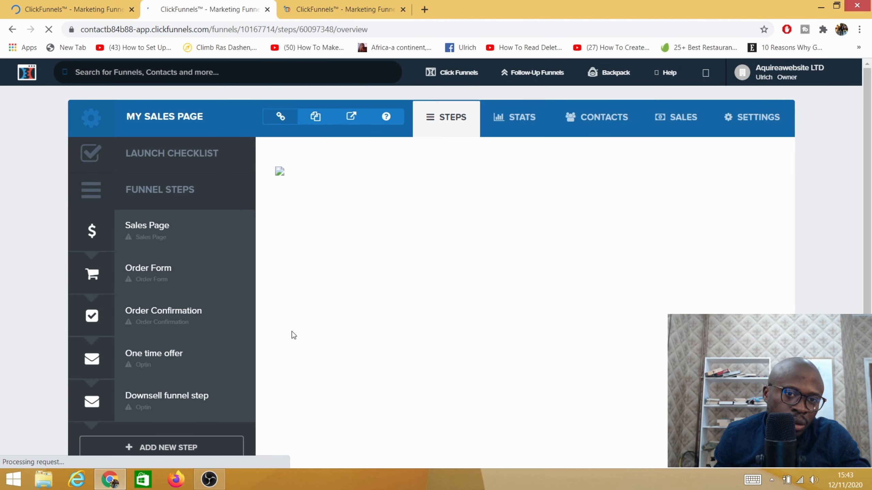
left_click(334, 10)
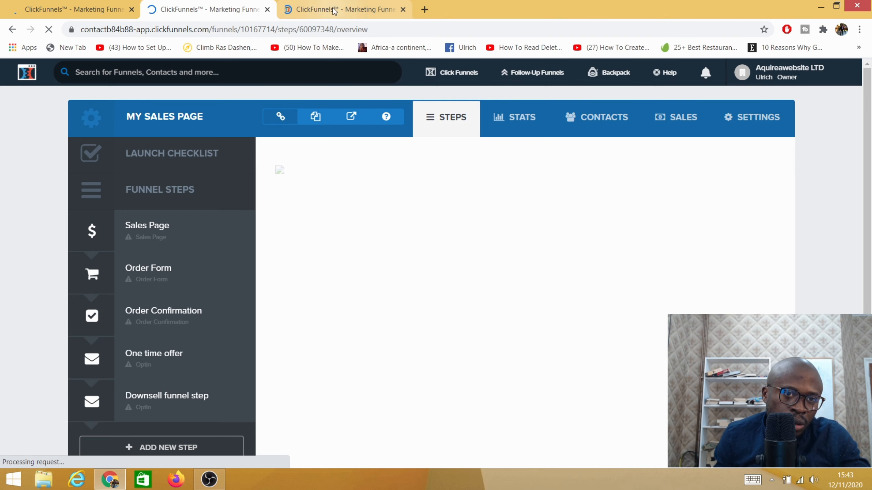
left_click(254, 10)
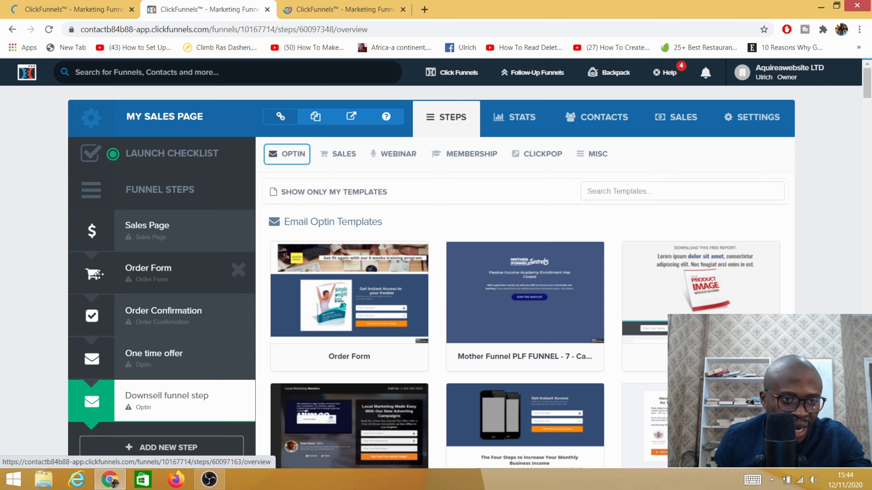
mouse_move(99, 274)
left_mouse_down()
mouse_move(96, 236)
mouse_move(96, 272)
left_mouse_up()
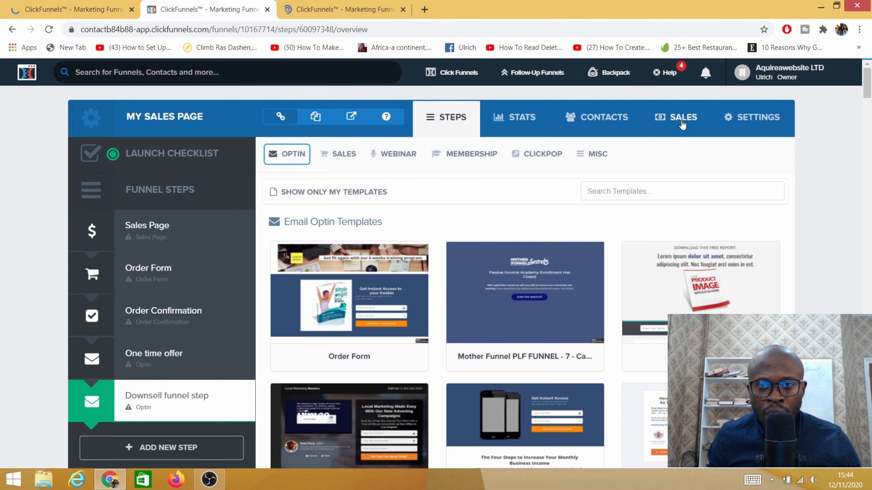
- Open the funnel's settings and set its domain to goto.yourequipments1.com
left_click(743, 121)
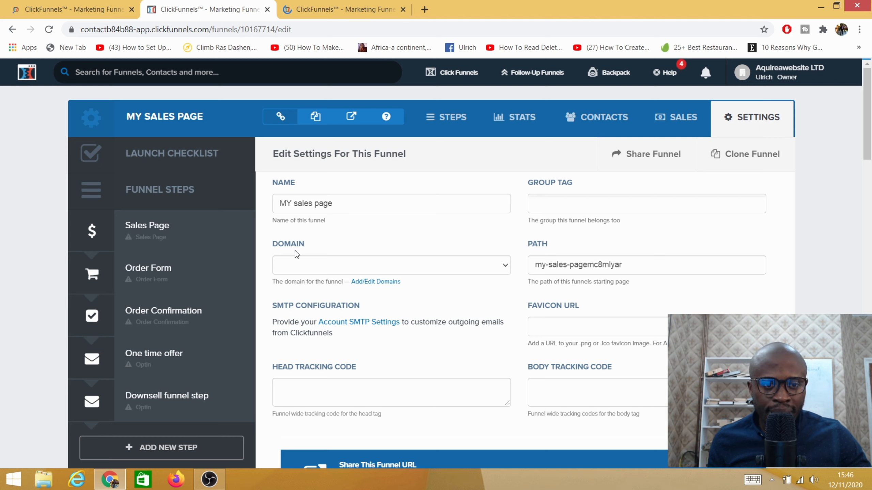
left_click(501, 266)
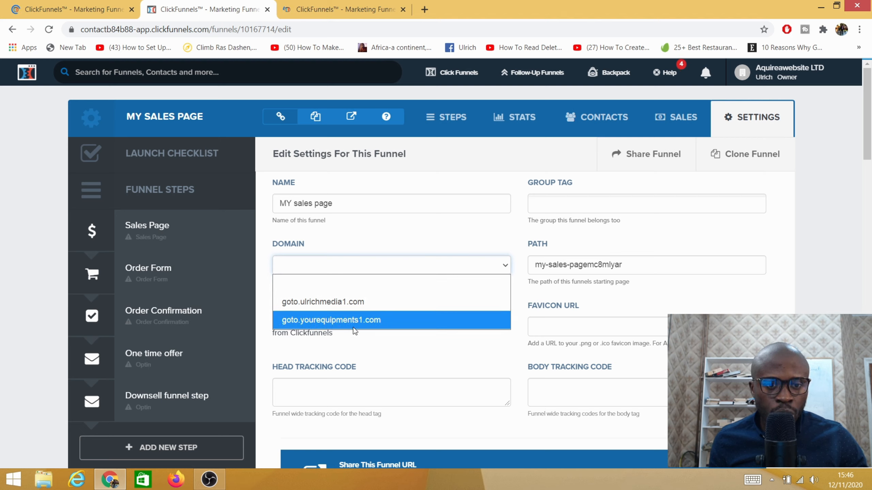
left_click(364, 321)
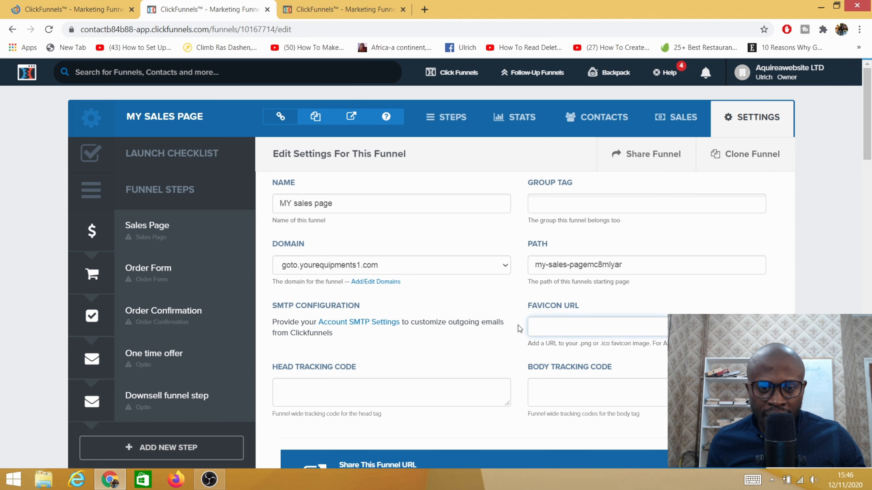
- Set the funnel's Stripe account to UlrichMedia1, leaving the favicon URL and the head and body tracking codes empty
scroll(462, 324, "down", 5)
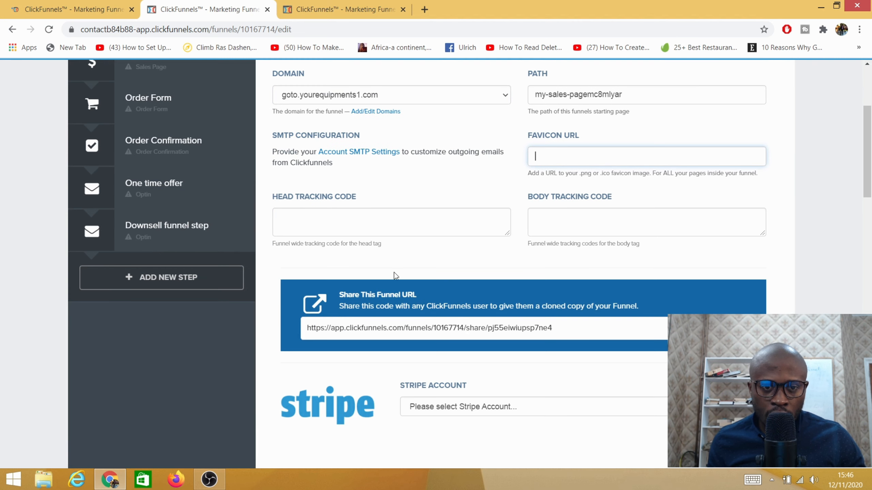
left_click(330, 226)
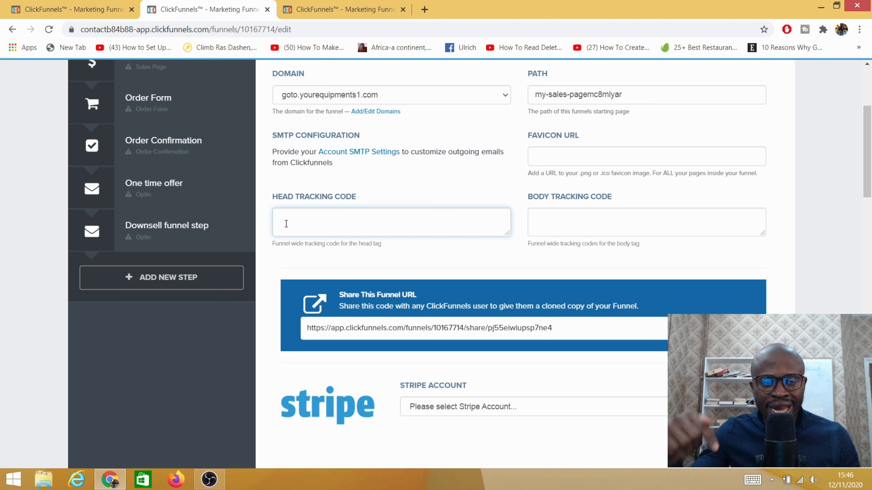
left_click(561, 229)
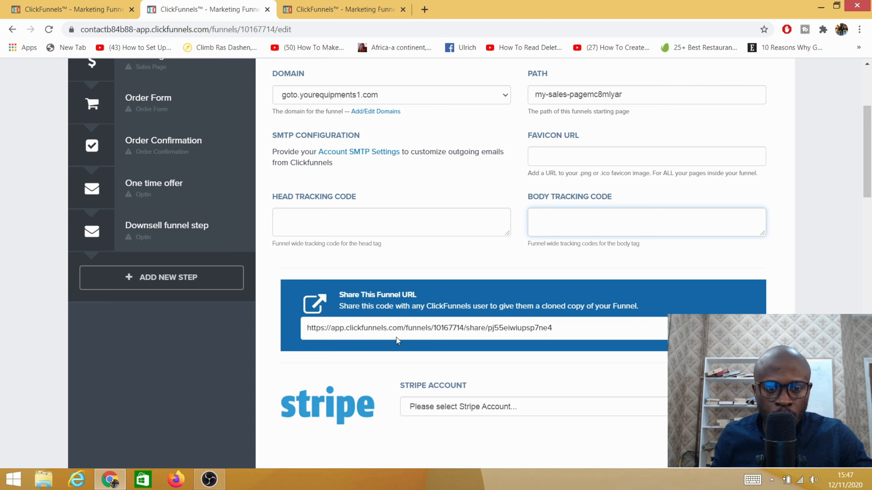
scroll(397, 337, "down", 3)
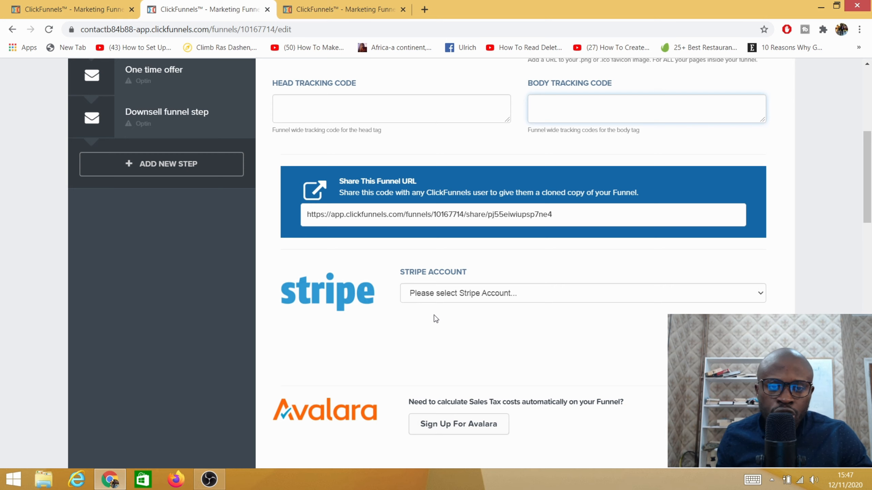
left_click(750, 293)
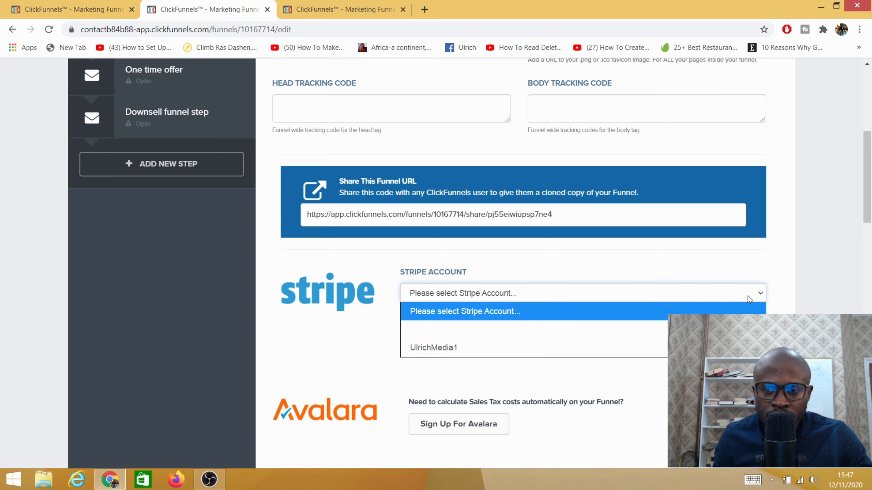
left_click(441, 347)
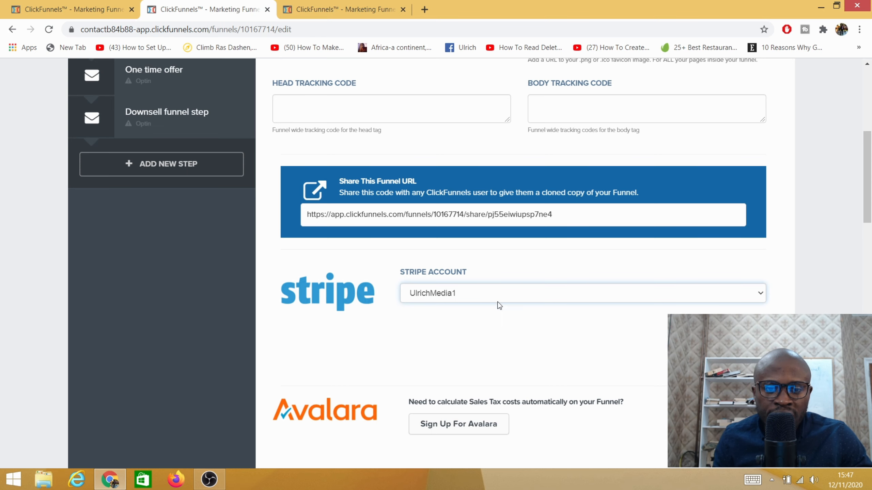
- Review the remaining funnel settings, including the integrations and webhooks, and save the settings
scroll(499, 305, "down", 3)
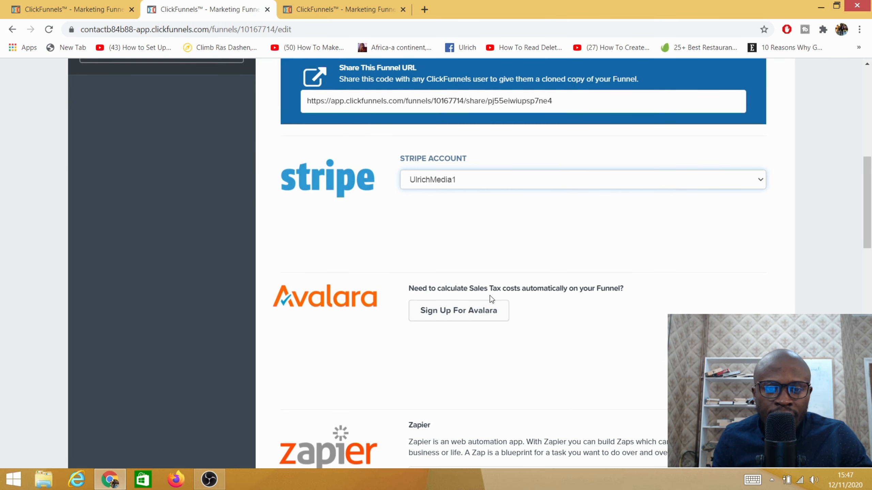
scroll(491, 298, "down", 6)
scroll(475, 240, "down", 15)
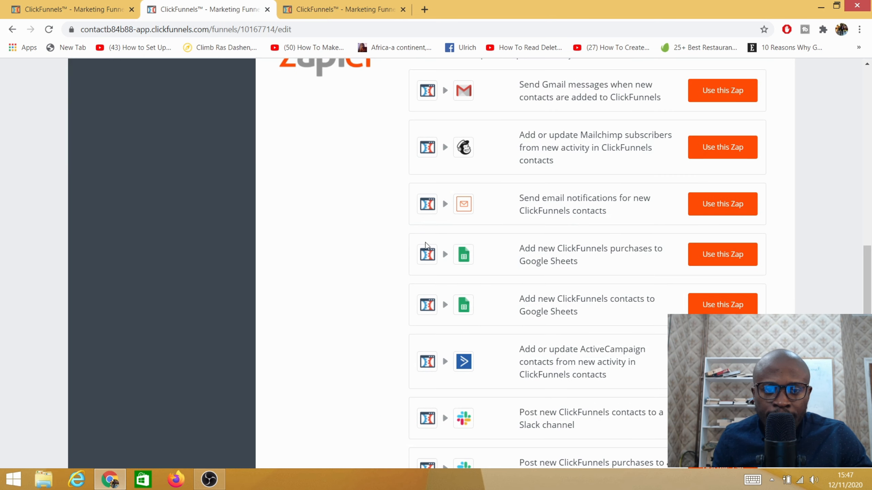
scroll(329, 286, "down", 4)
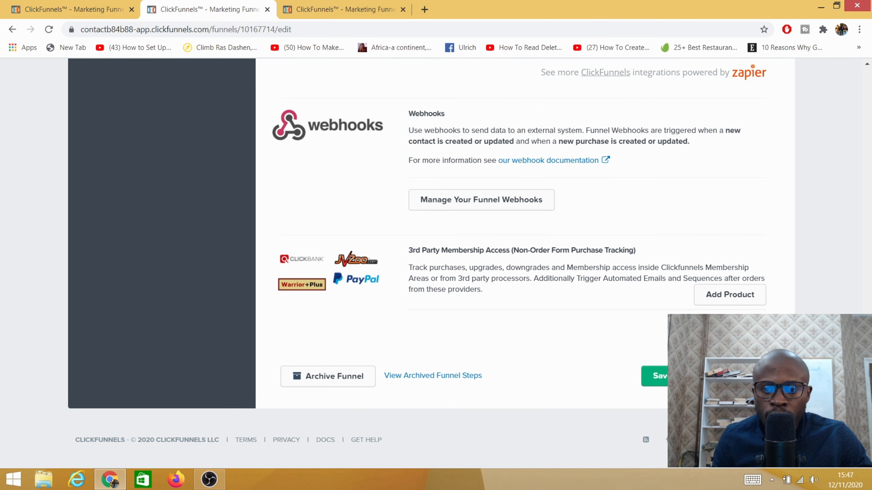
scroll(479, 321, "up", 20)
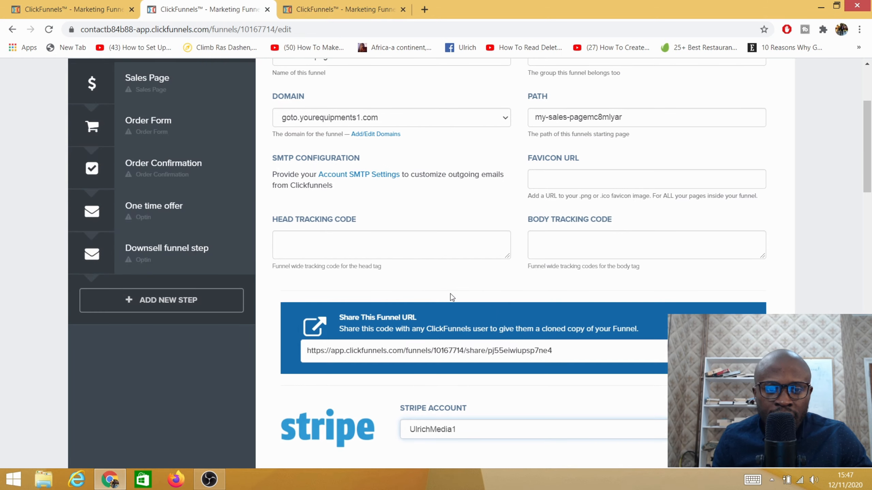
scroll(364, 272, "up", 4)
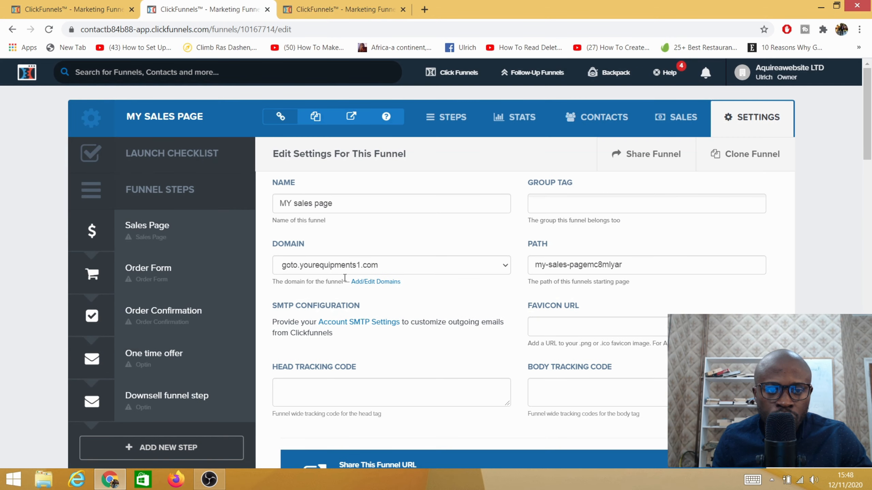
scroll(443, 288, "down", 10)
scroll(429, 295, "down", 20)
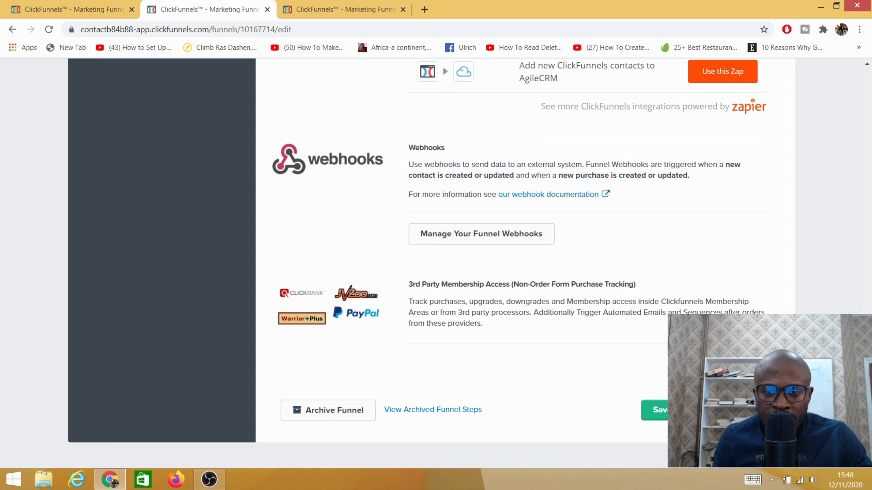
left_click(703, 410)
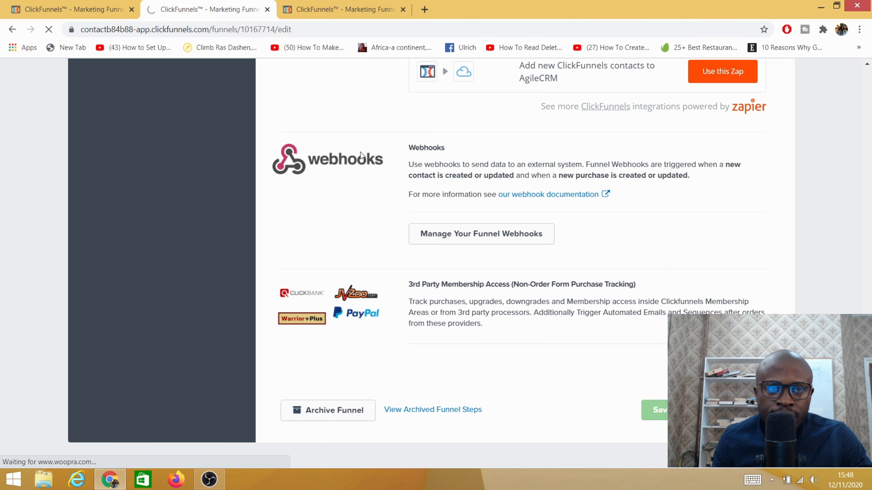
- In the third browser tab, apply the "Big Sales Page" template to the Sales Page step
left_click(337, 16)
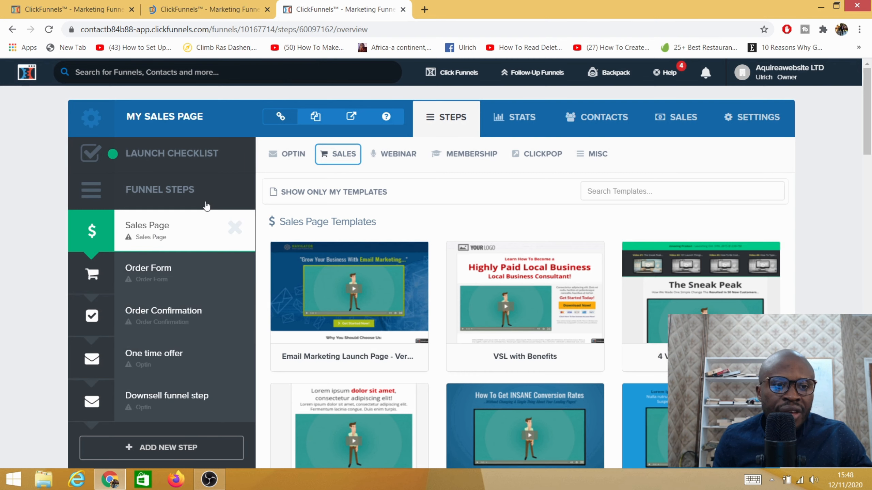
mouse_move(333, 332)
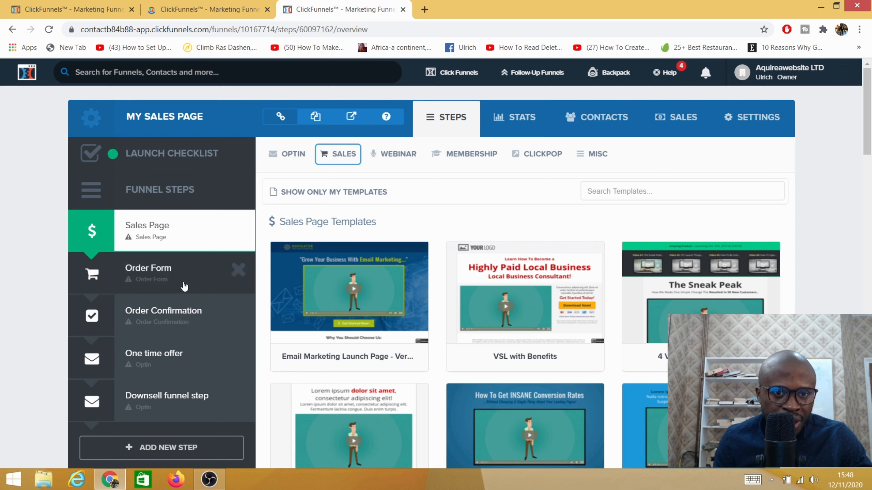
mouse_move(315, 302)
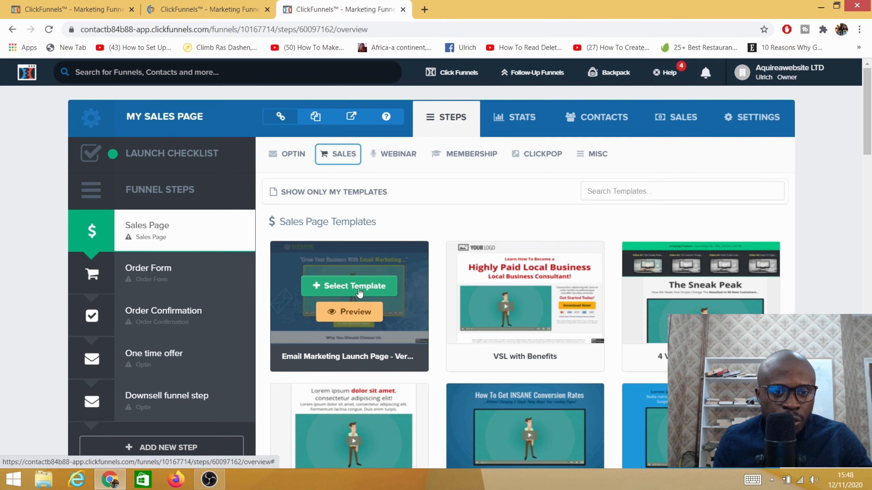
scroll(359, 293, "down", 12)
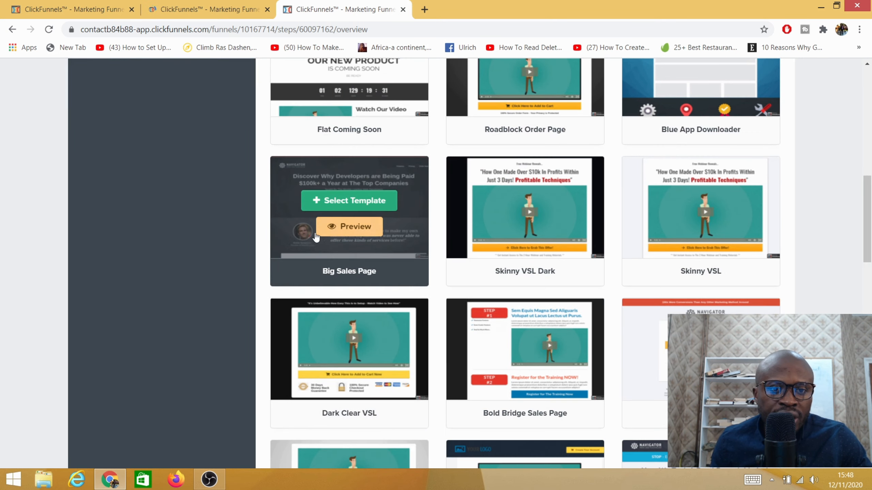
left_click(341, 201)
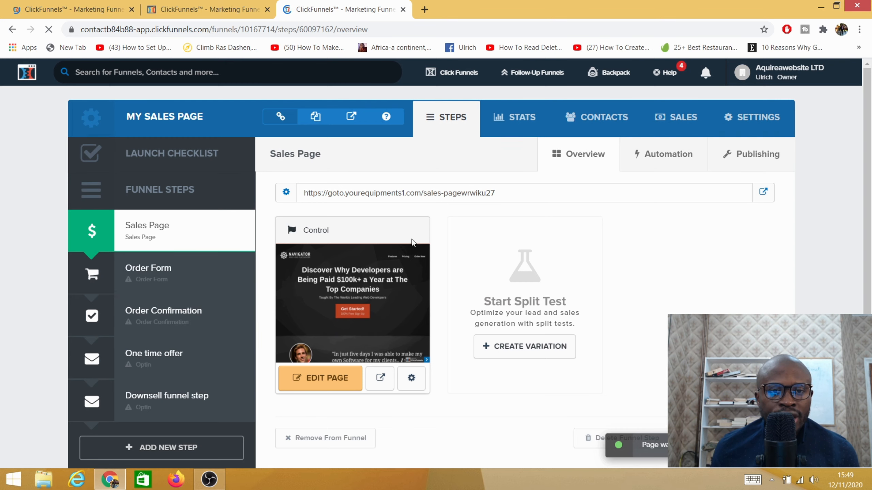
scroll(468, 257, "down", 2)
scroll(210, 245, "up", 2)
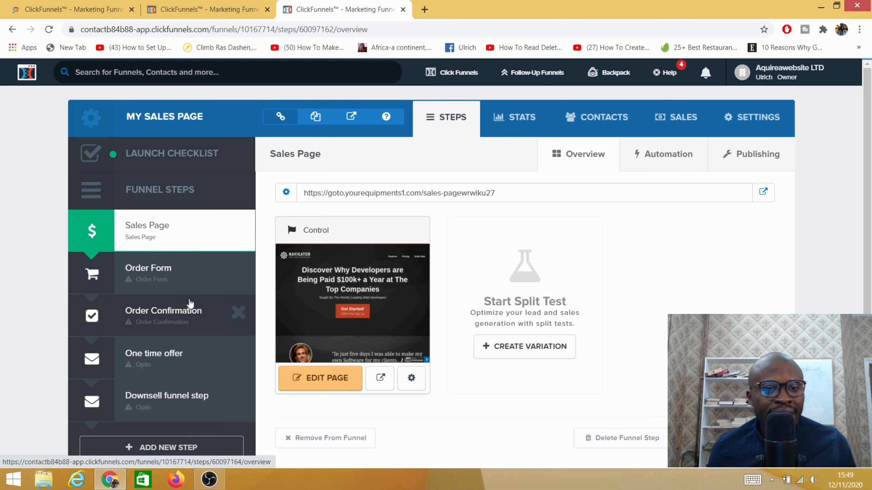
- Open the Order Form step and look through its order form templates
left_click(152, 273)
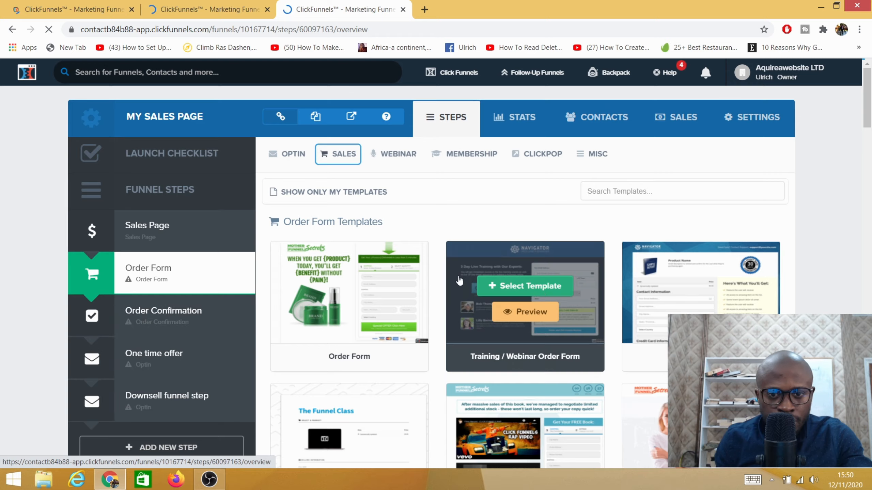
scroll(566, 294, "down", 12)
scroll(652, 303, "down", 15)
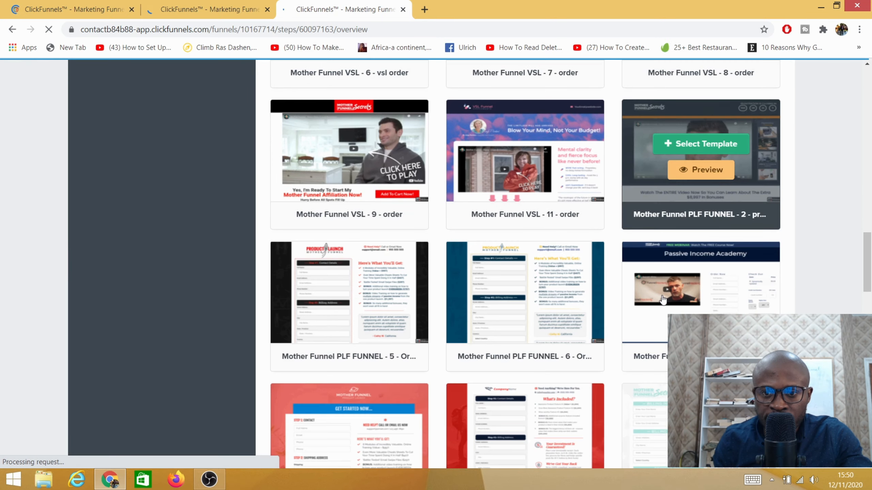
scroll(652, 298, "down", 5)
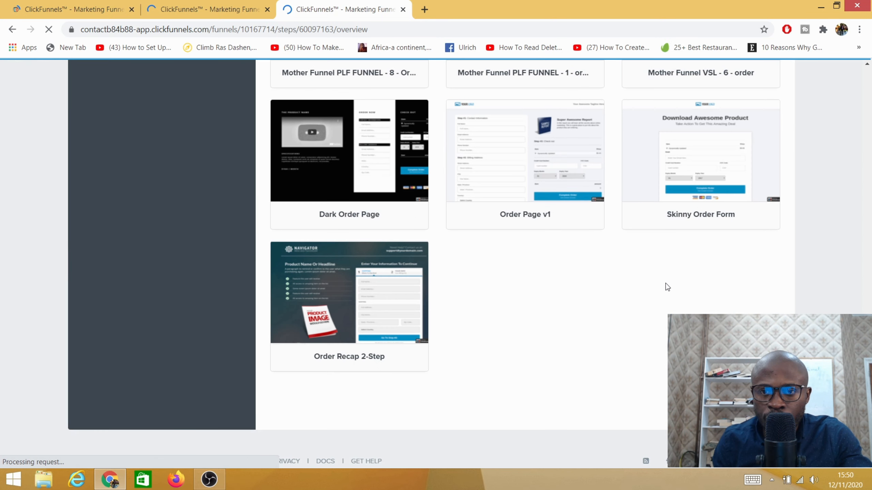
mouse_move(714, 168)
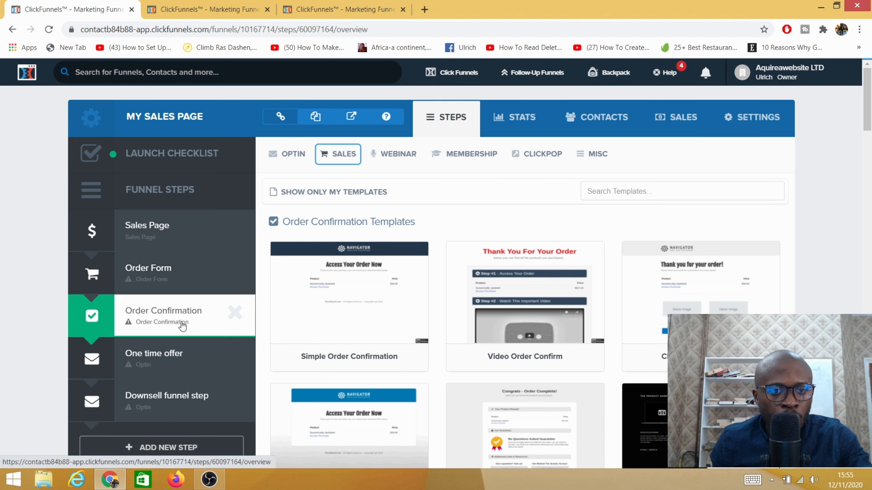
- In the first browser tab, apply the "Simple Order Confirmation" template to the Order Confirmation step
mouse_move(310, 301)
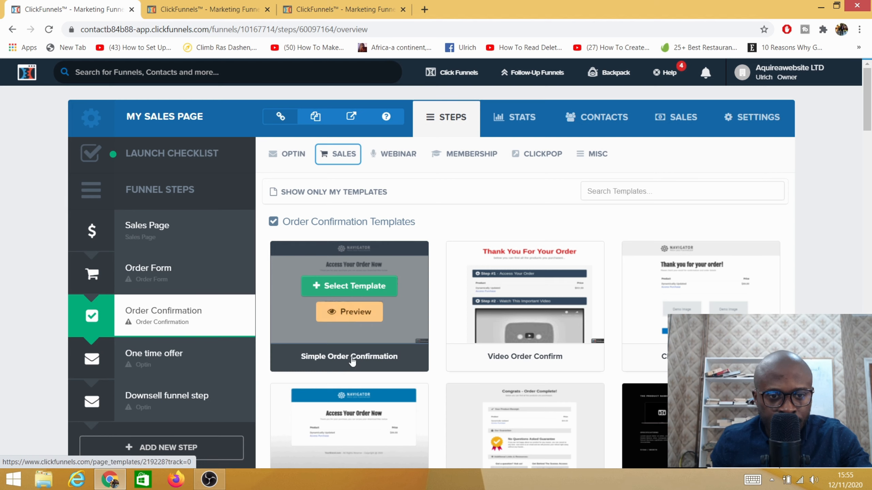
left_click(340, 287)
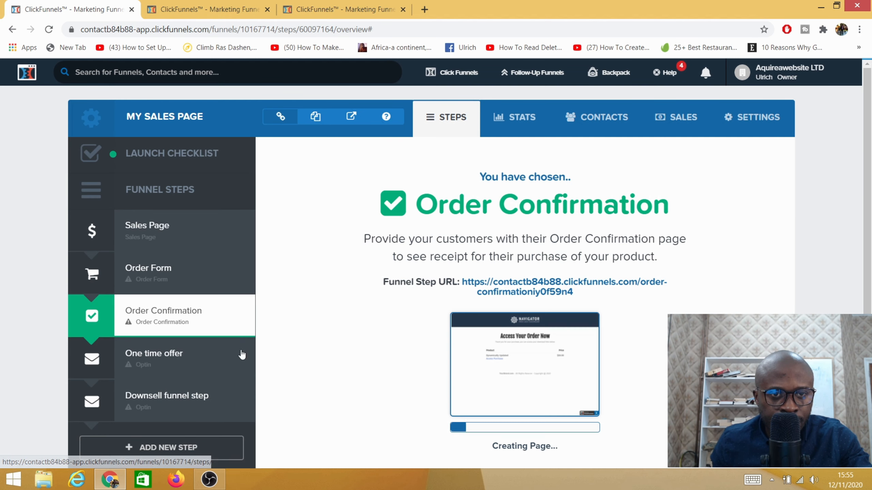
- In the second browser tab, apply the "Wabash Two Step - OTO" template from the One Click Upsell (OTO) category to the One time offer step
left_click(259, 10)
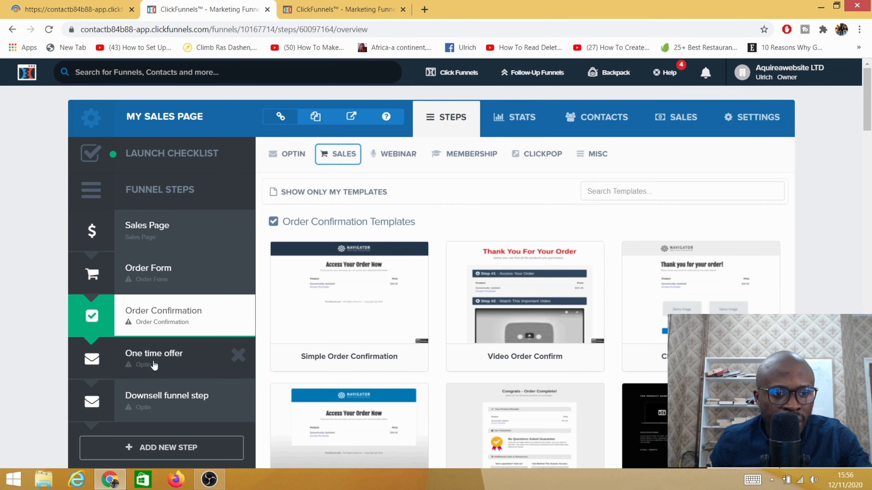
left_click(155, 366)
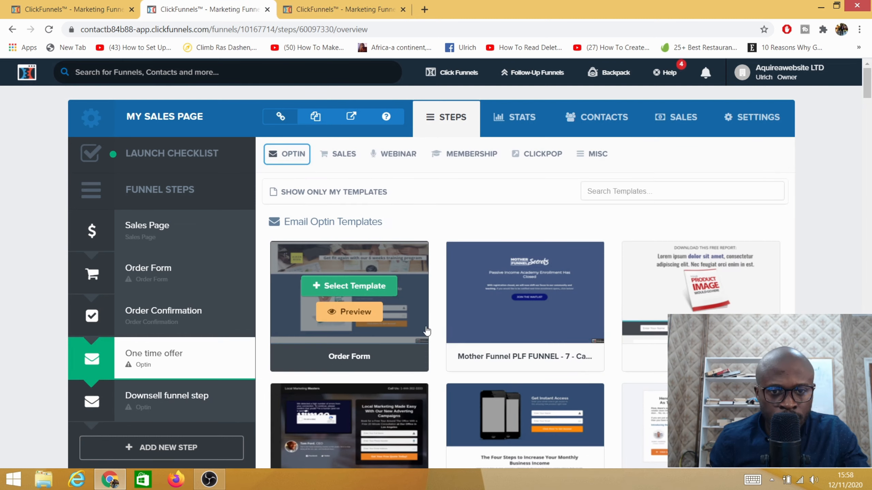
mouse_move(450, 334)
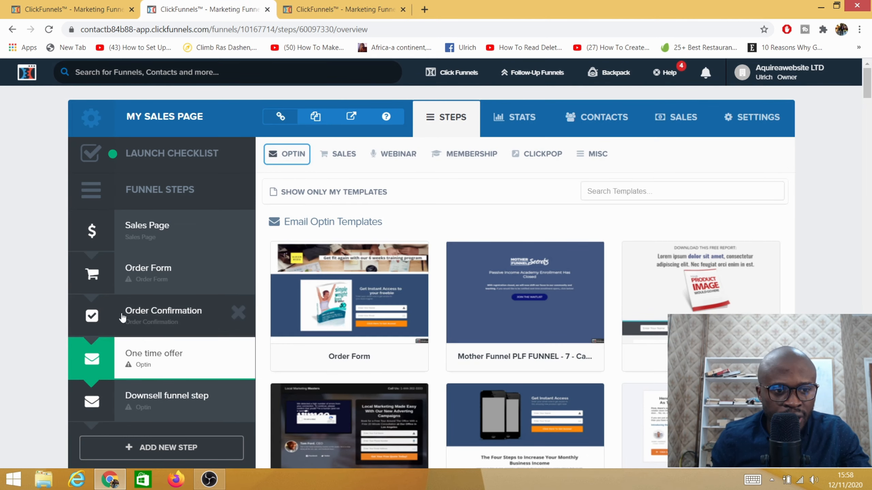
scroll(385, 301, "down", 5)
scroll(388, 302, "up", 5)
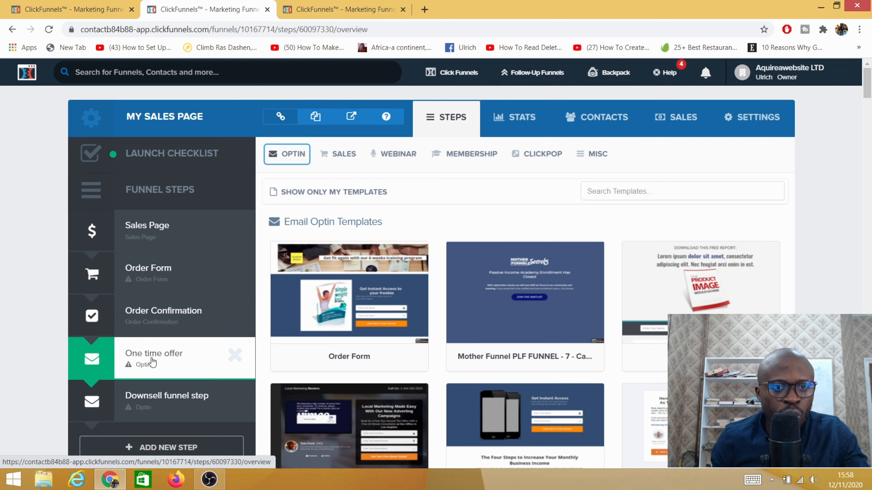
left_click(340, 154)
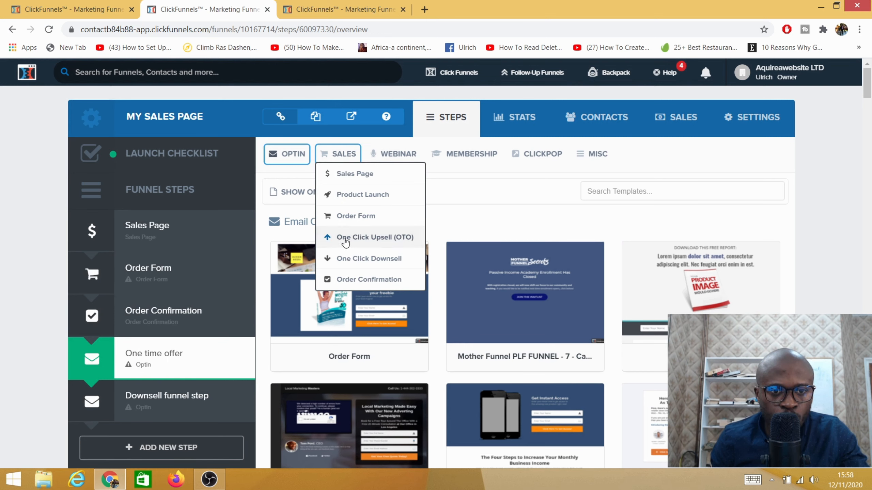
left_click(361, 240)
mouse_move(356, 267)
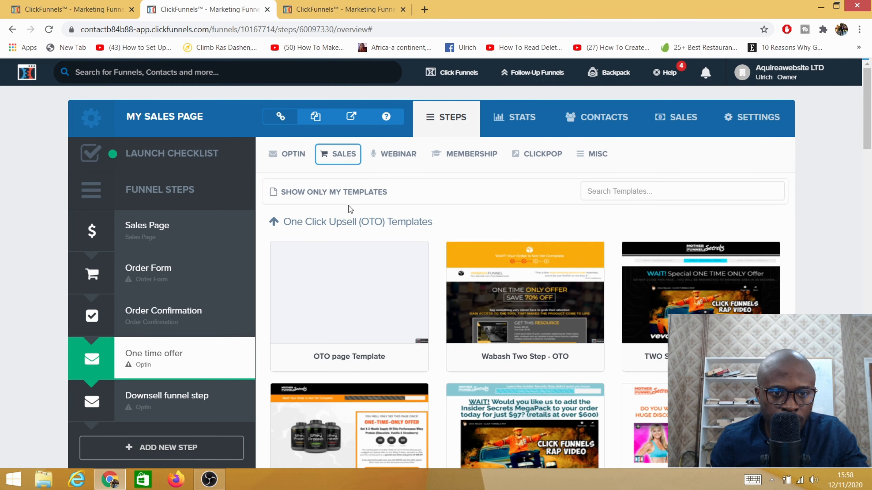
mouse_move(546, 304)
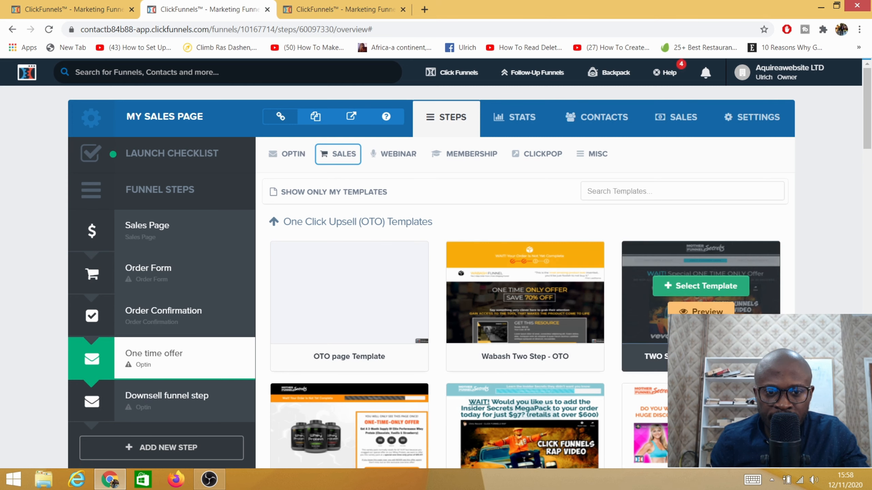
left_click(515, 292)
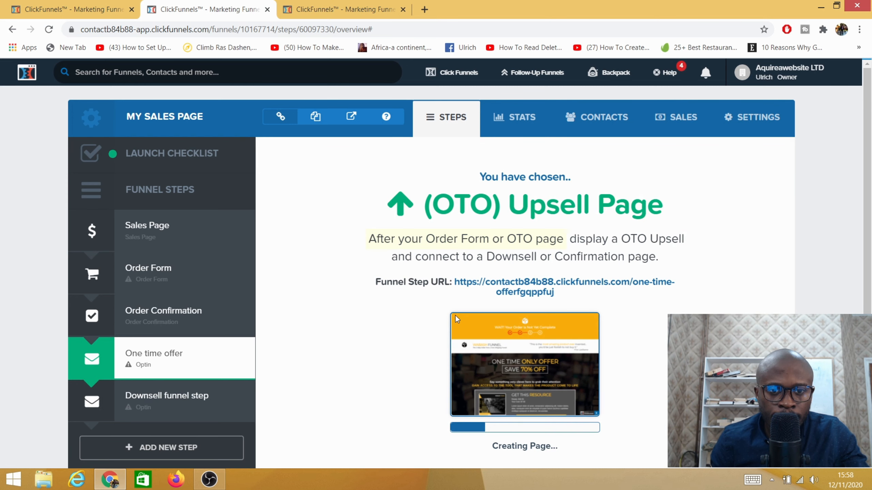
- In the third browser tab, apply the "TWO STEP TRIP WIRE - 2 - OTO" template from the One Click Downsell category to the Downsell funnel step
left_click(343, 10)
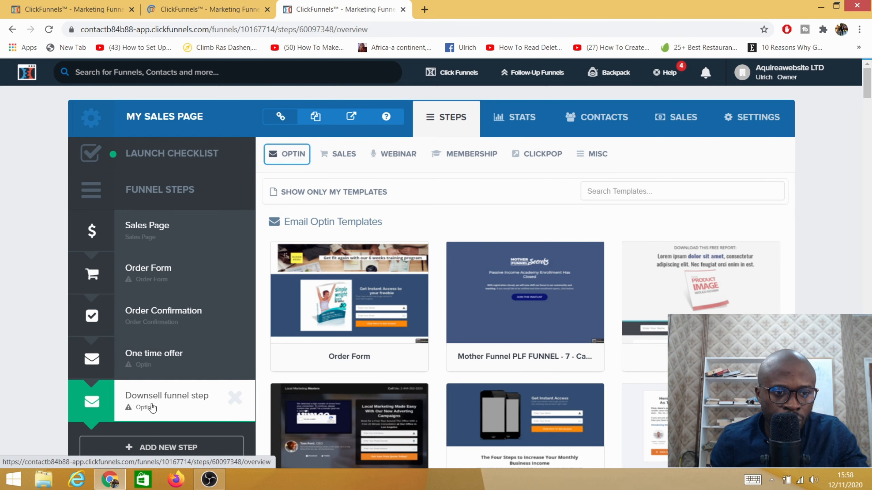
left_click(341, 155)
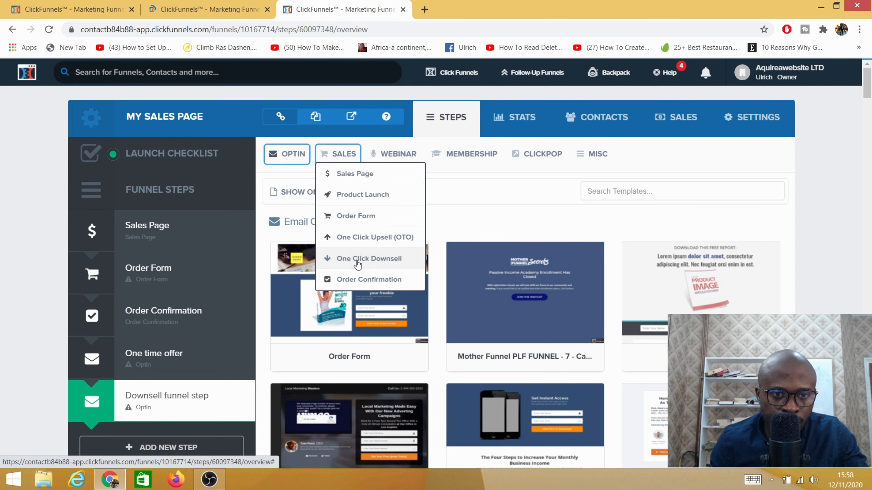
left_click(357, 259)
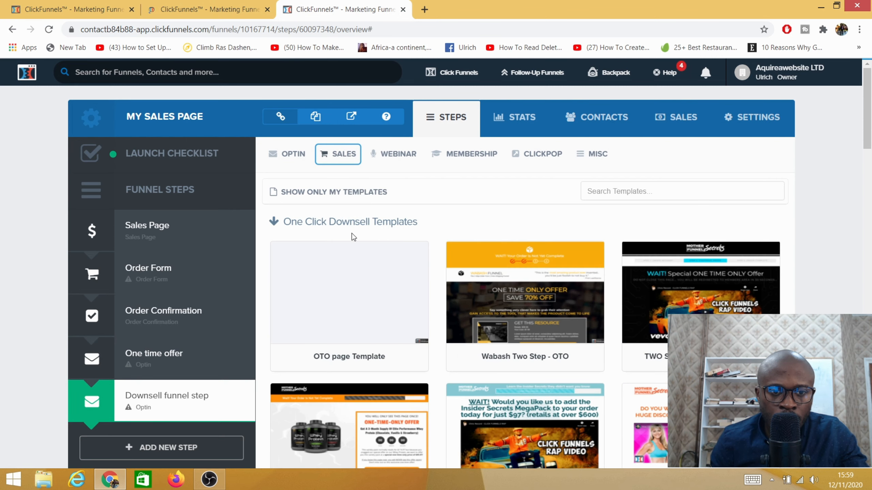
scroll(357, 241, "down", 3)
mouse_move(685, 181)
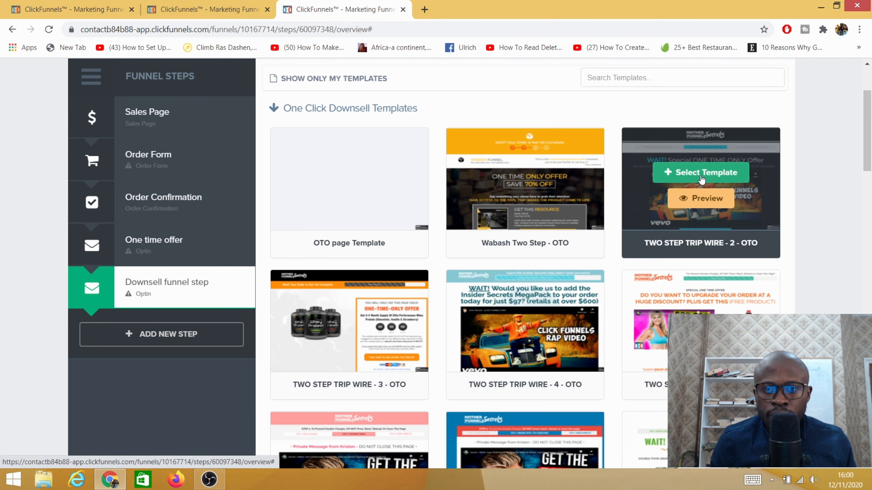
left_click(701, 178)
- In the second browser tab, open the Sales Page step's page in the editor and look over its content
left_click(192, 10)
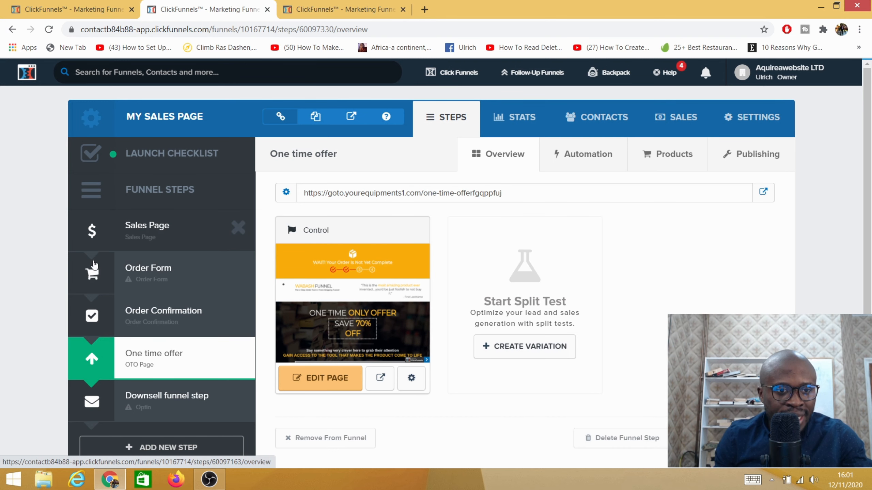
left_click(143, 235)
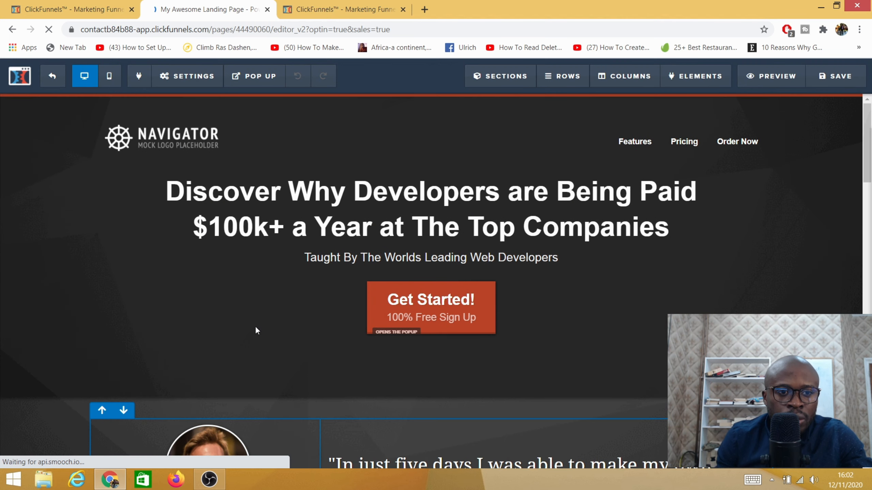
scroll(293, 173, "down", 10)
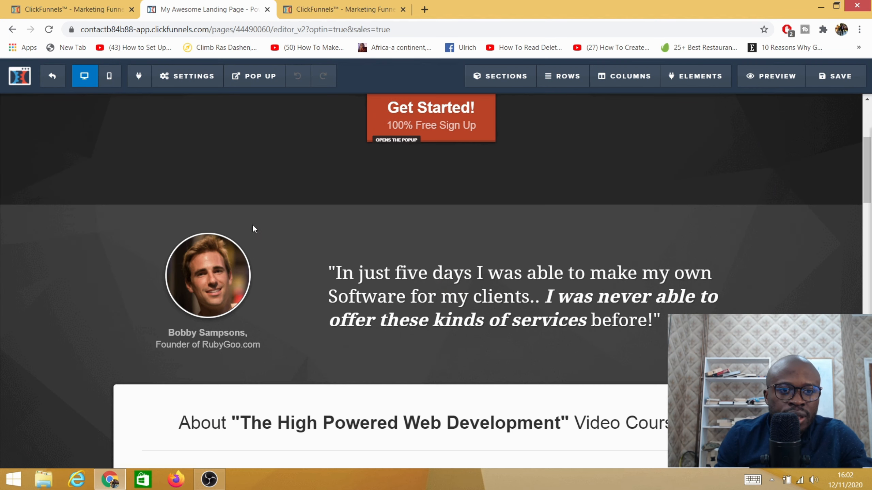
scroll(311, 319, "down", 5)
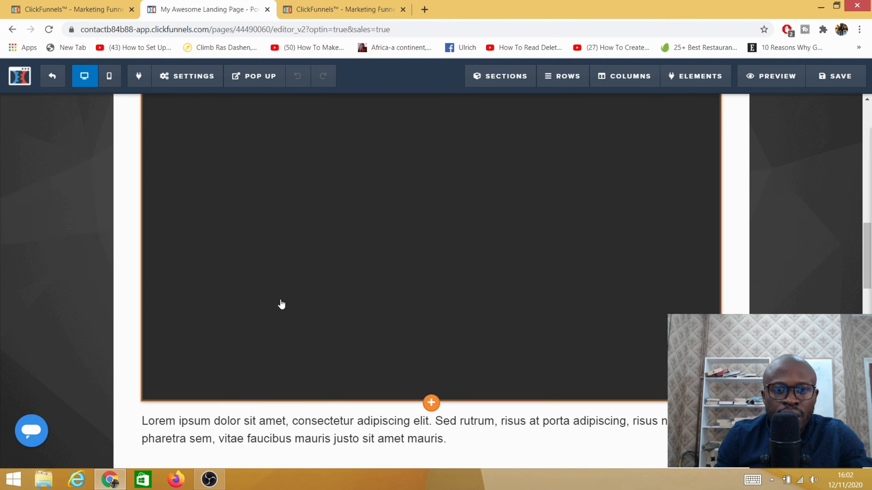
scroll(306, 268, "up", 15)
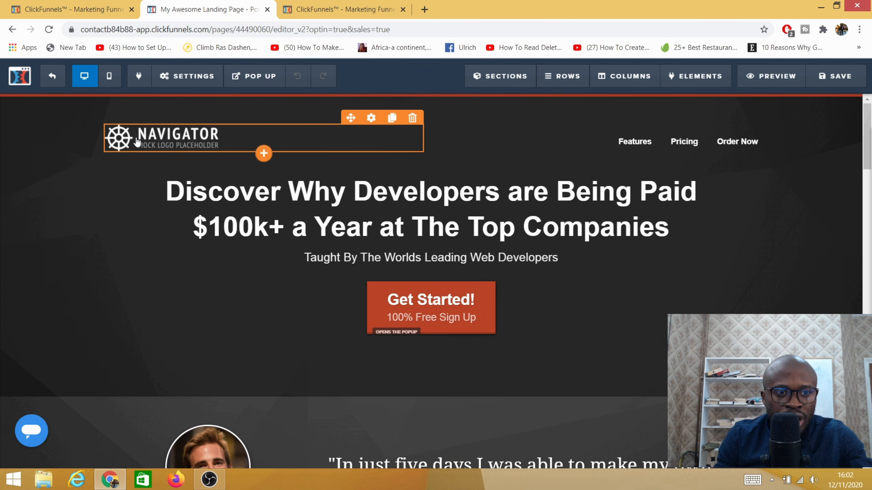
- Replace the Navigator placeholder logo in the page header with the Ulrich Media image from the image library
left_click(126, 144)
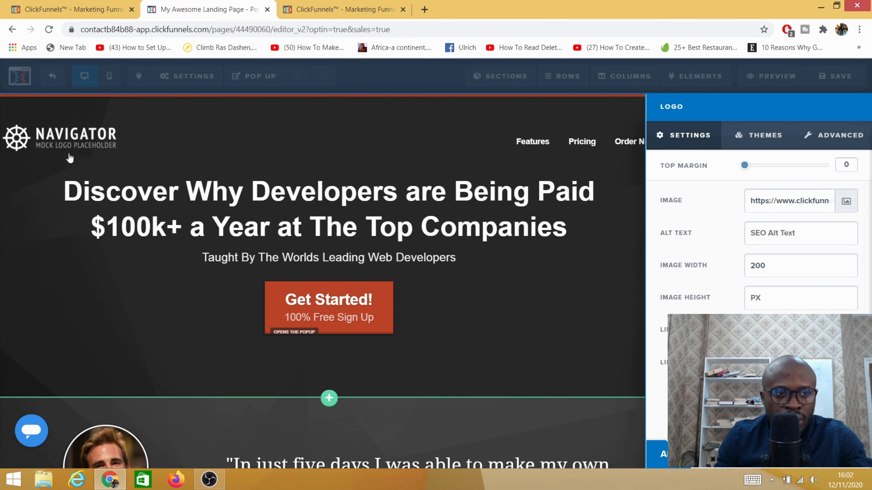
left_click(846, 202)
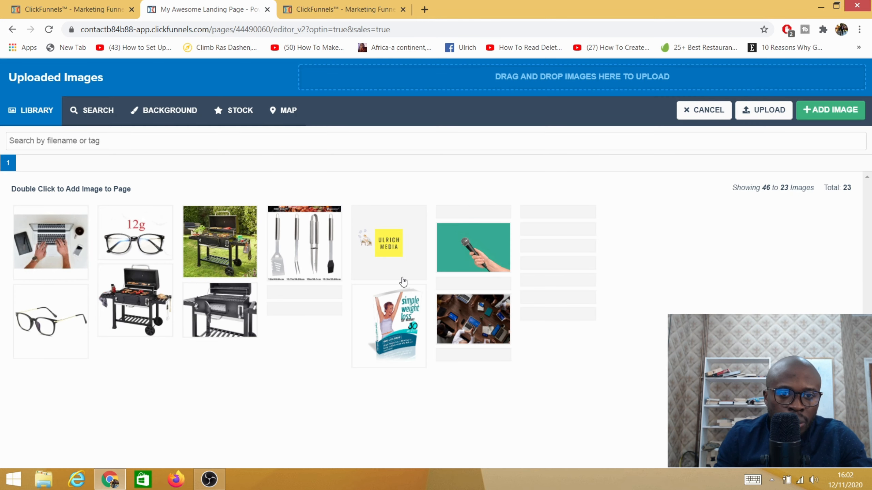
left_click(301, 314)
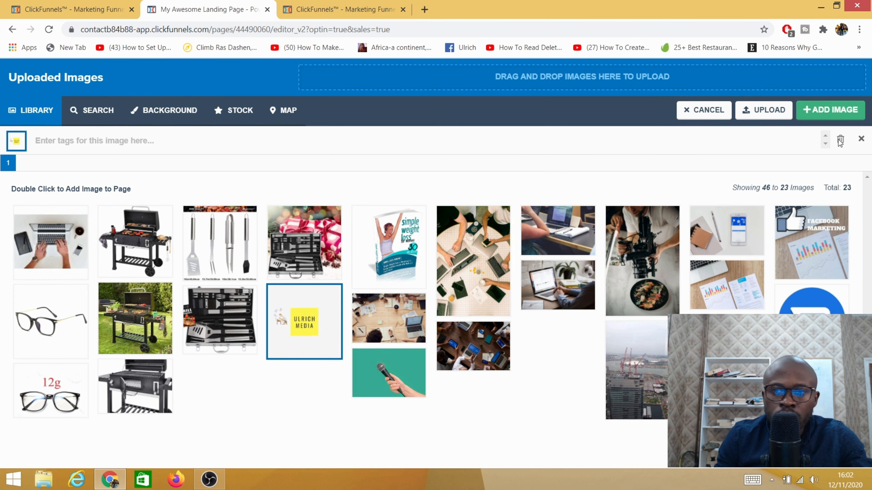
left_click(829, 110)
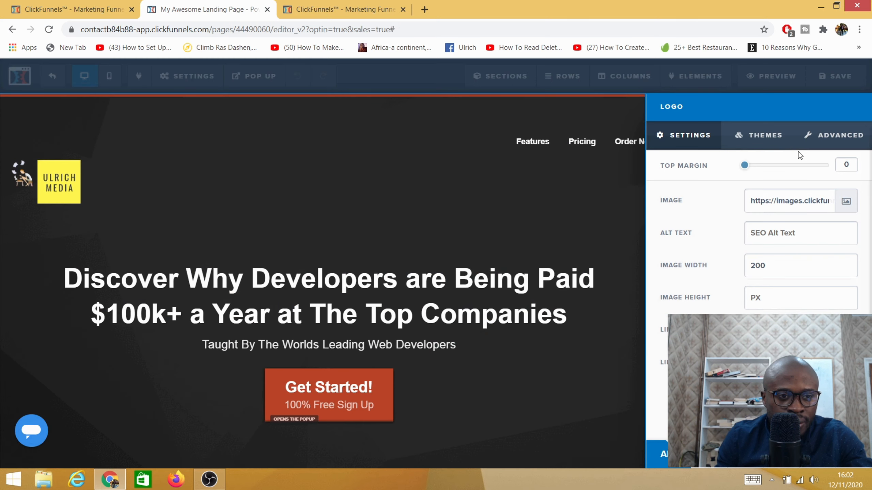
left_click(435, 189)
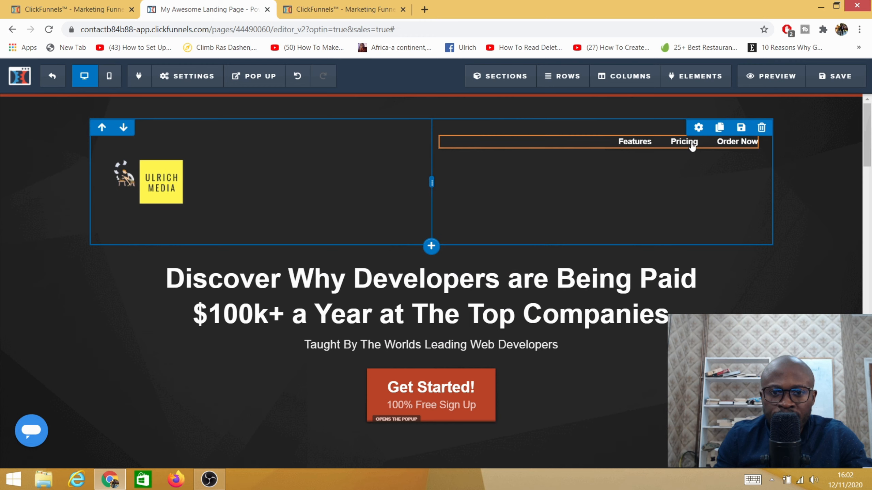
- Delete the header row containing the logo and the Features, Pricing and Order Now links
left_click(761, 129)
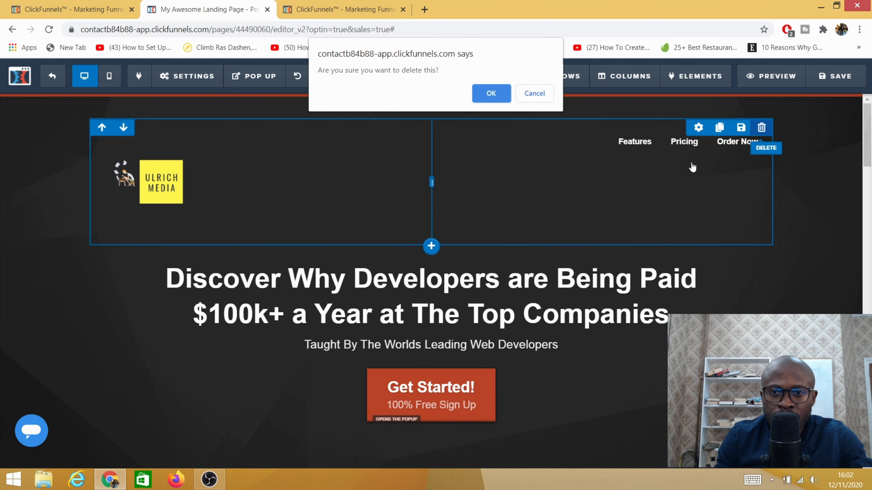
left_click(491, 93)
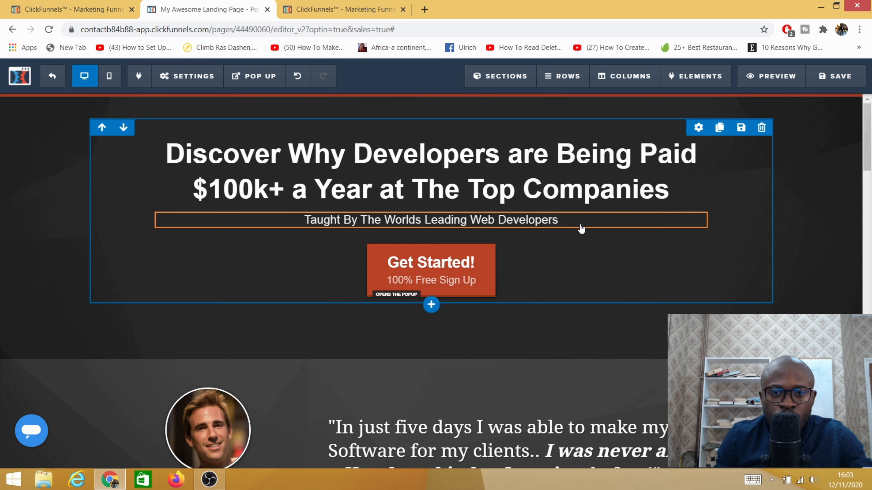
- Replace the main headline text with "take advantage of this little secret"
left_click(550, 181)
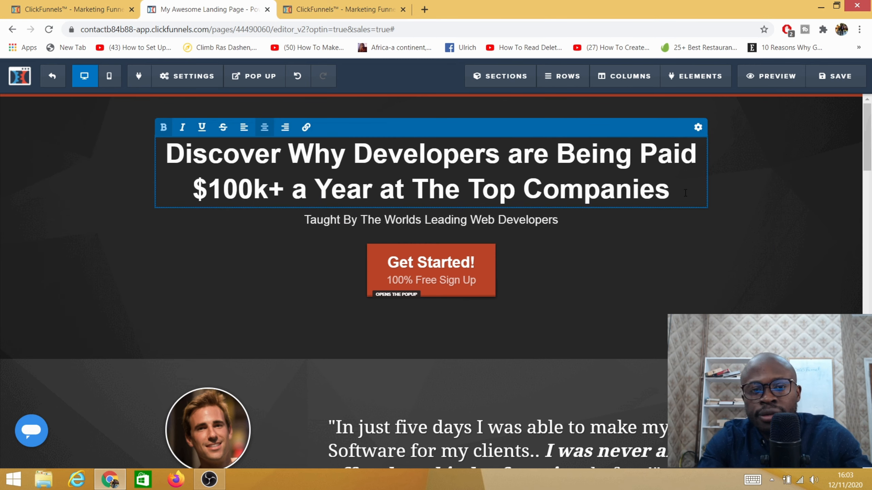
key("BackSpace")
key("ctrl+a")
key("BackSpace")
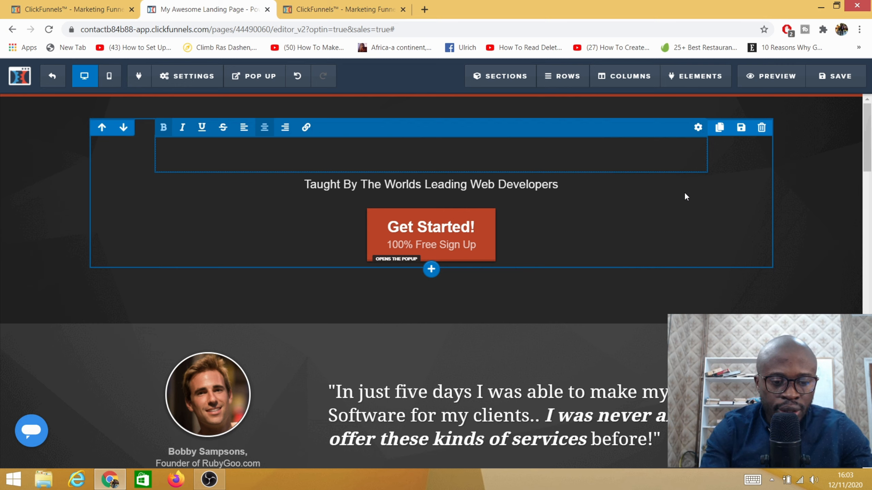
type("ke ad")
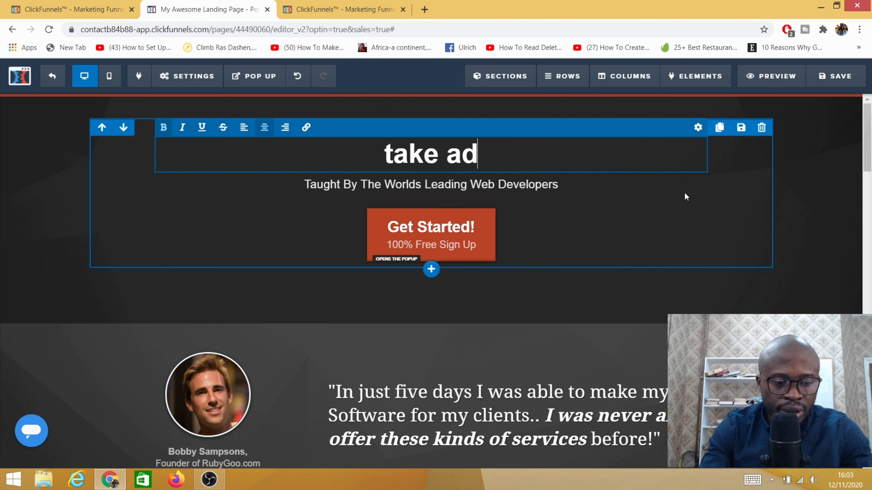
type("vantage")
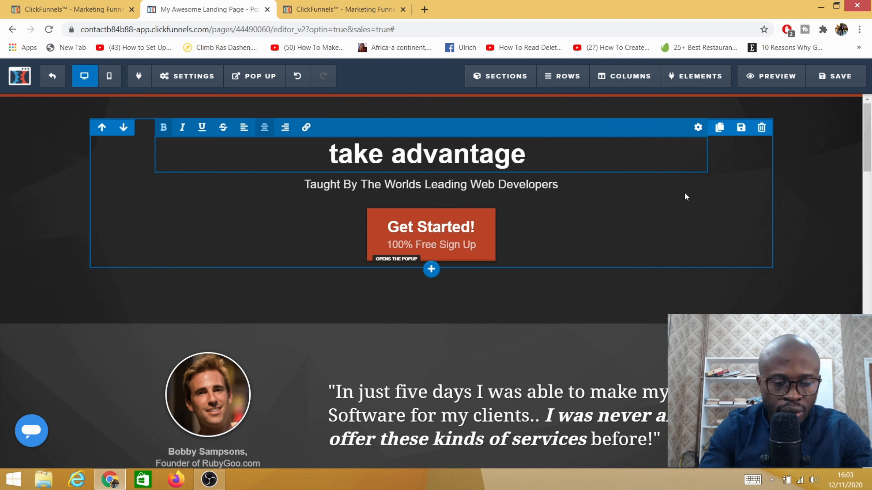
type("of this")
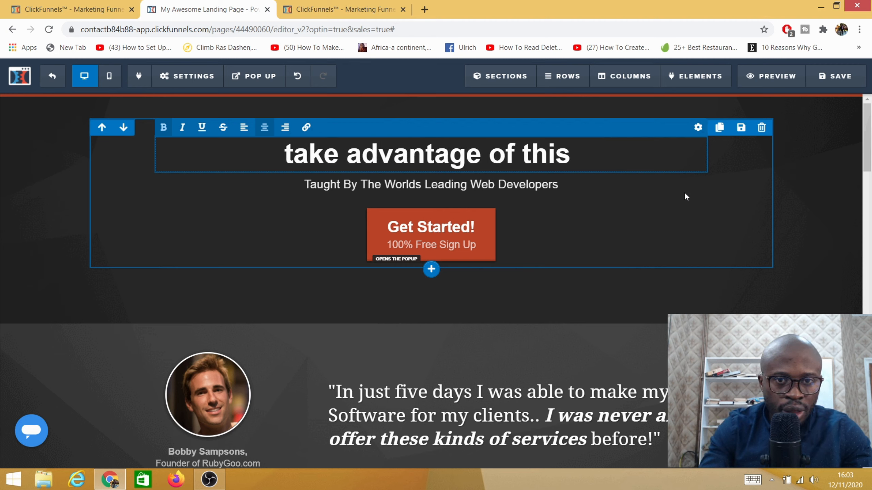
type(" litt")
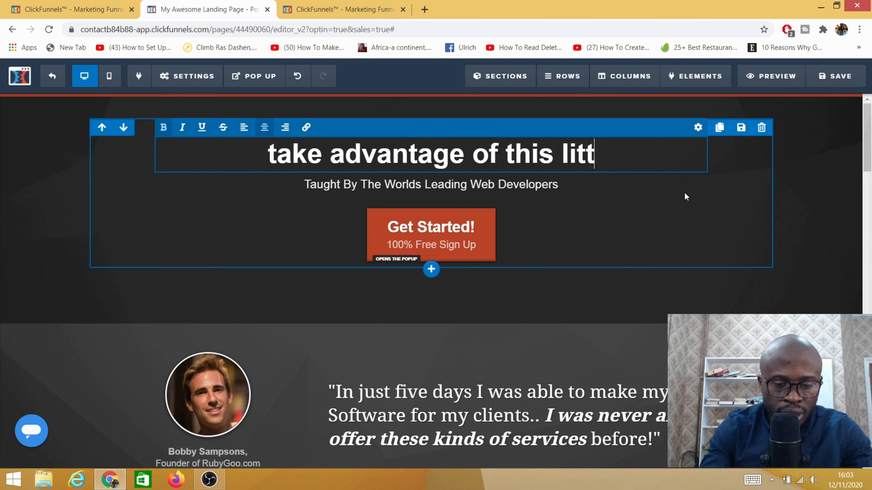
type("le secre")
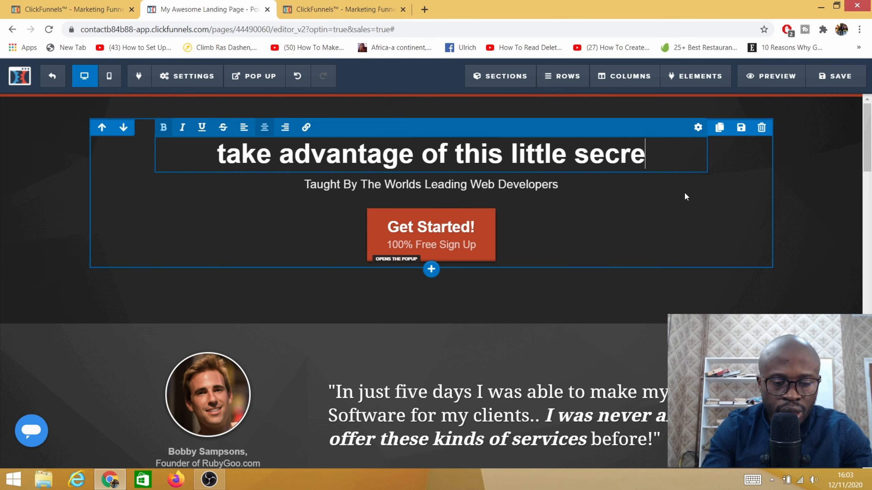
type("t")
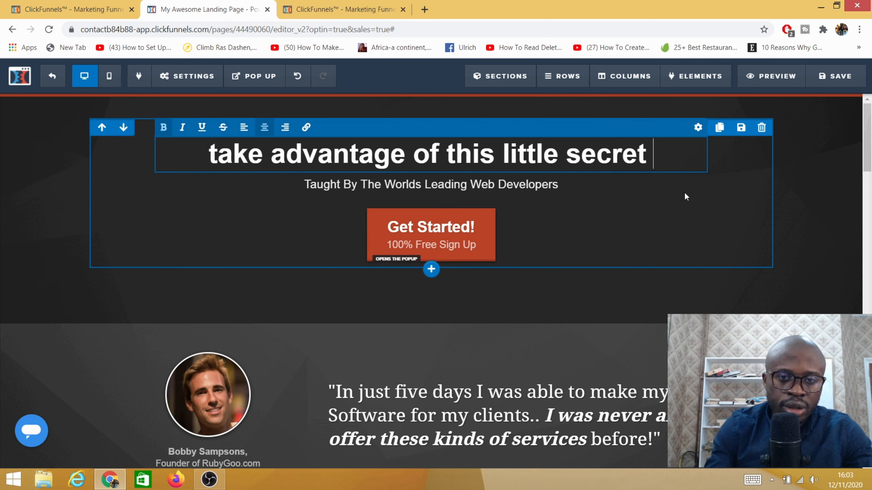
- Replace the sub-headline under the main headline with "Your competitor will hate you"
left_click(546, 185)
key("BackSpace")
key("BackSpace")
key("BackSpace")
key("BackSpace")
key("BackSpace")
key("BackSpace")
key("BackSpace")
key("BackSpace")
key("BackSpace")
key("BackSpace")
key("BackSpace")
key("BackSpace")
key("BackSpace")
key("BackSpace")
key("BackSpace")
key("BackSpace")
key("BackSpace")
key("BackSpace")
key("BackSpace")
key("BackSpace")
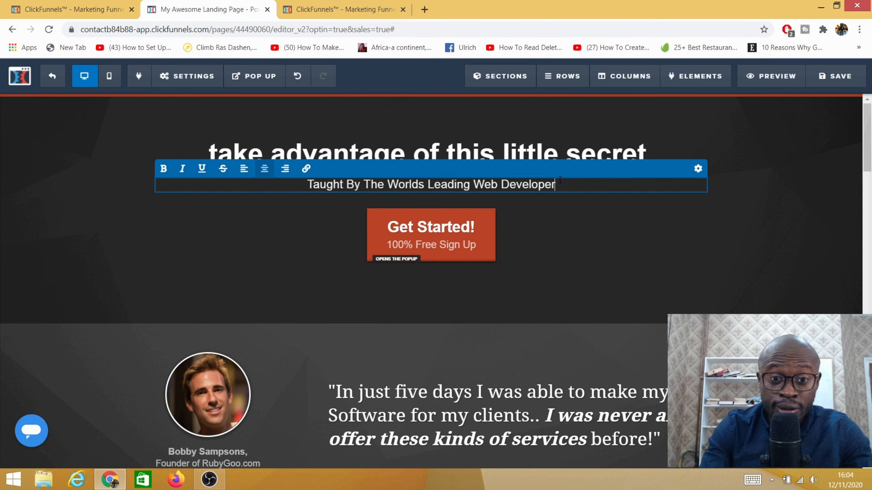
key("BackSpace")
key("BackSpace")
key("BackSpace")
key("BackSpace")
key("BackSpace")
key("BackSpace")
key("BackSpace")
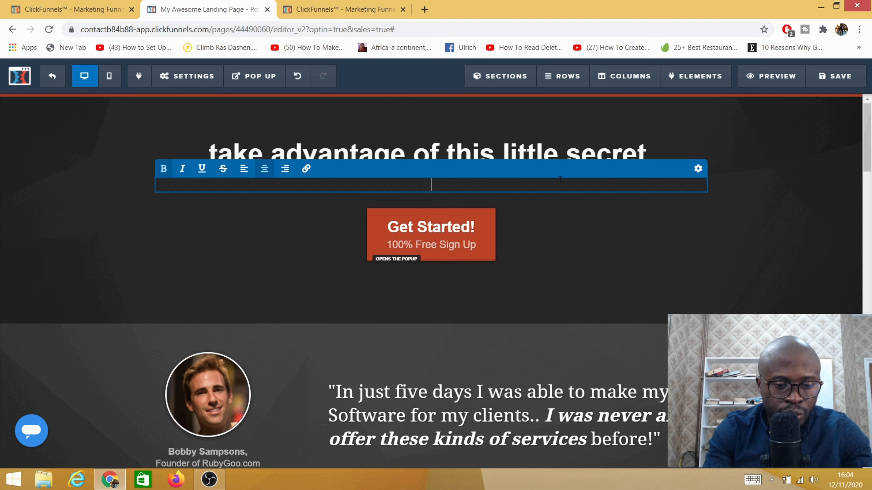
type("Your competitor will hate you")
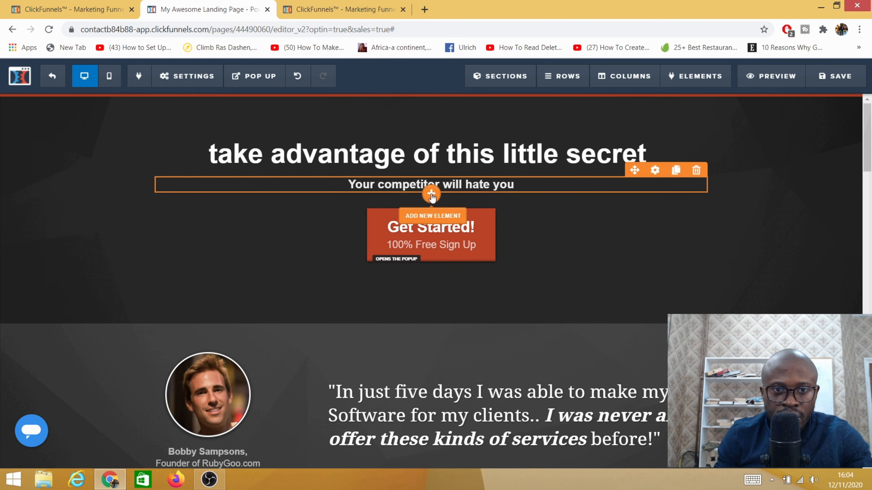
- Add an image element below the sub-headline and fill it with the library picture of the grill tool case with Christmas gifts
left_click(432, 195)
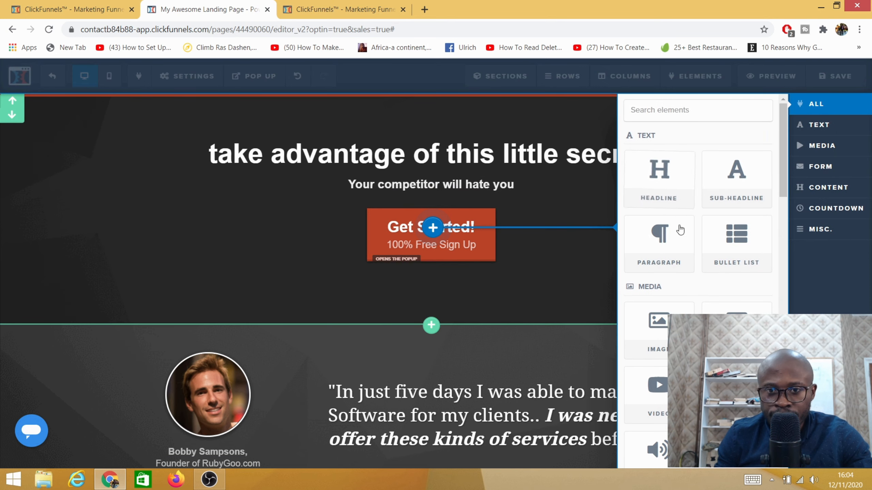
left_click(466, 229)
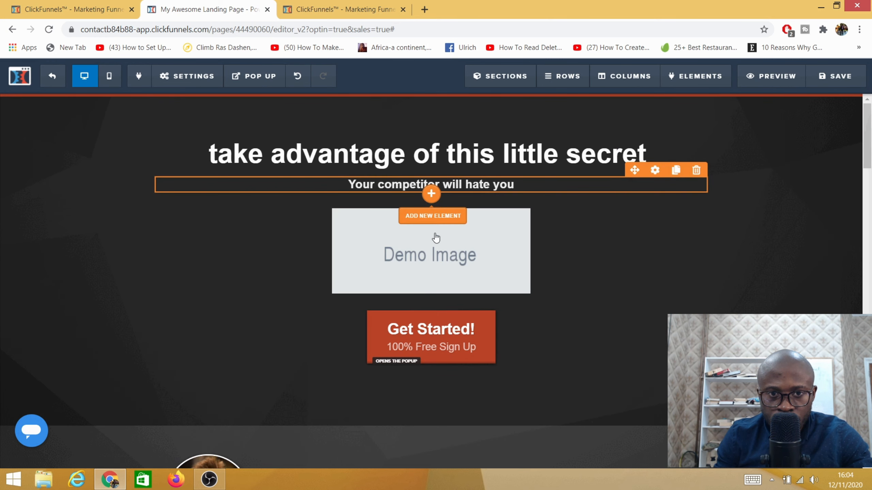
left_click(416, 254)
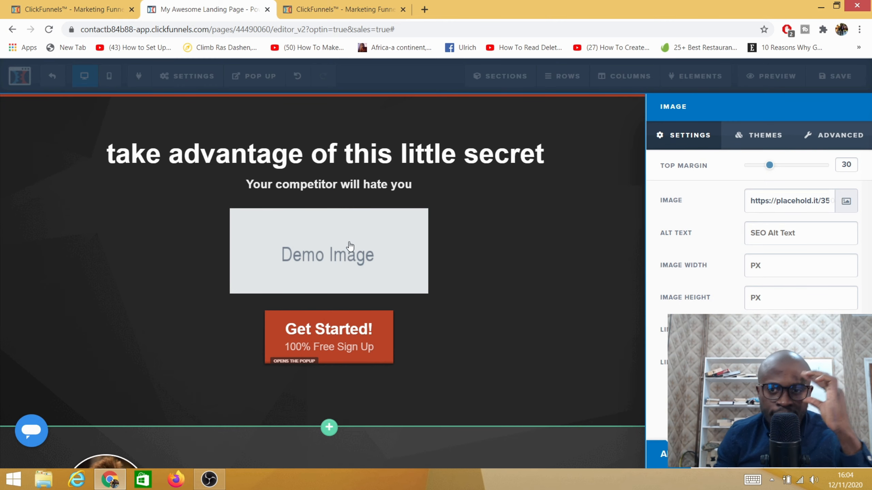
left_click(846, 201)
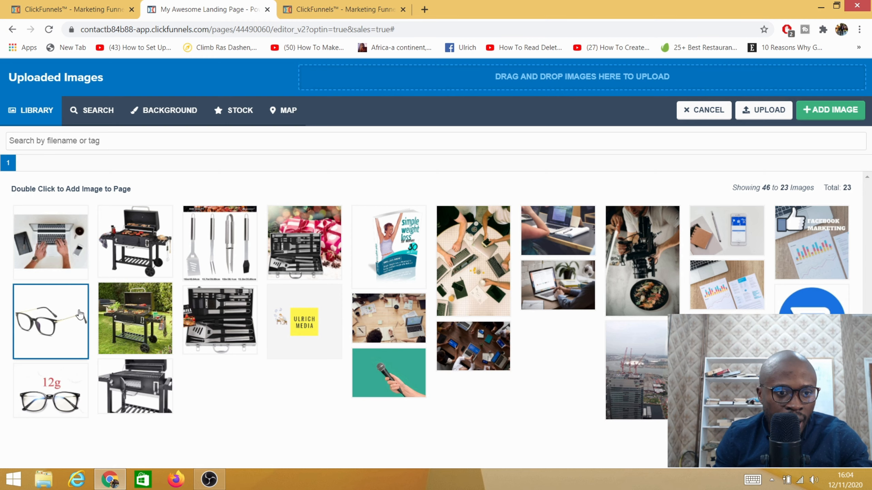
left_click(304, 250)
left_click(832, 111)
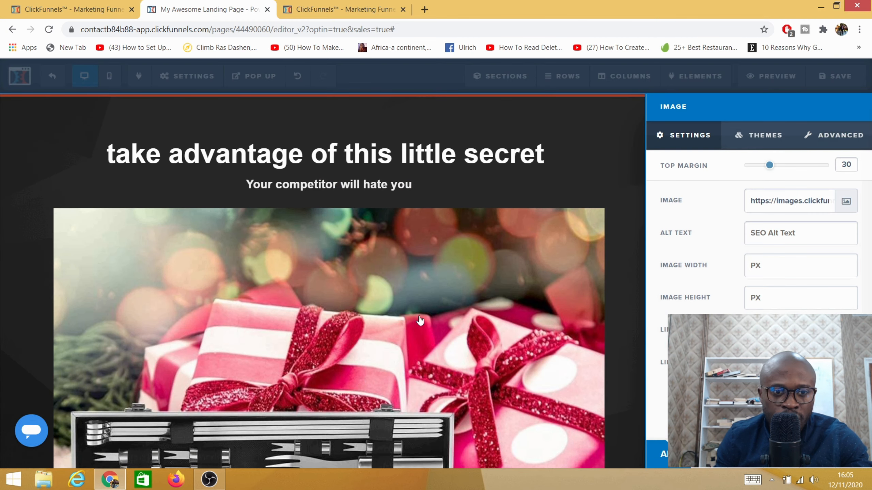
left_click(625, 146)
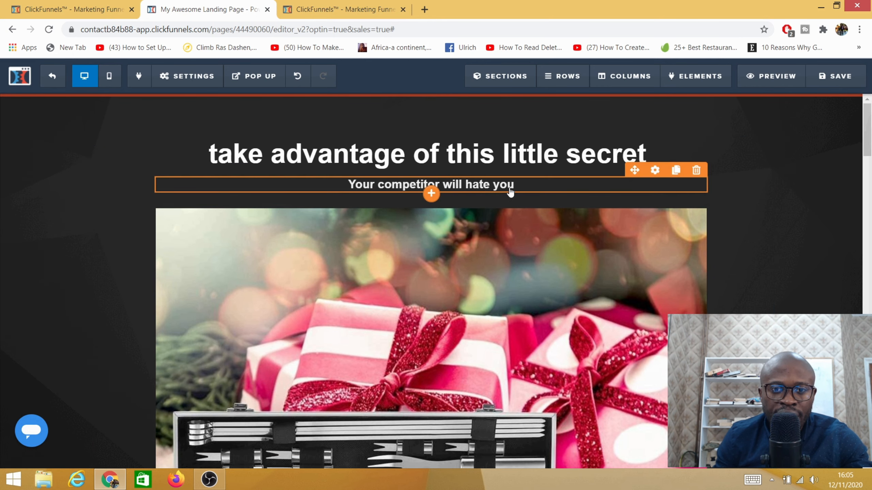
- Change the main text of the "Get Started!" button below the image to "Buy Now"
scroll(509, 189, "down", 15)
scroll(483, 280, "up", 10)
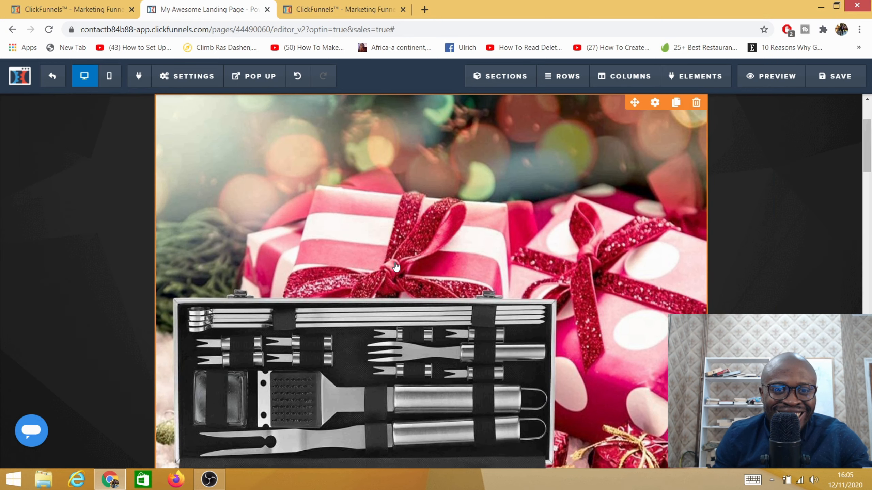
scroll(395, 266, "up", 3)
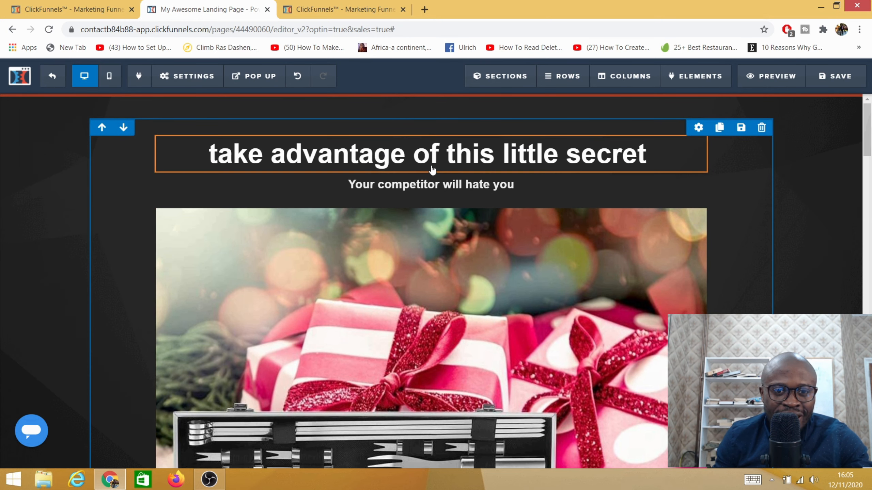
scroll(432, 171, "down", 9)
scroll(413, 230, "down", 6)
scroll(401, 184, "up", 6)
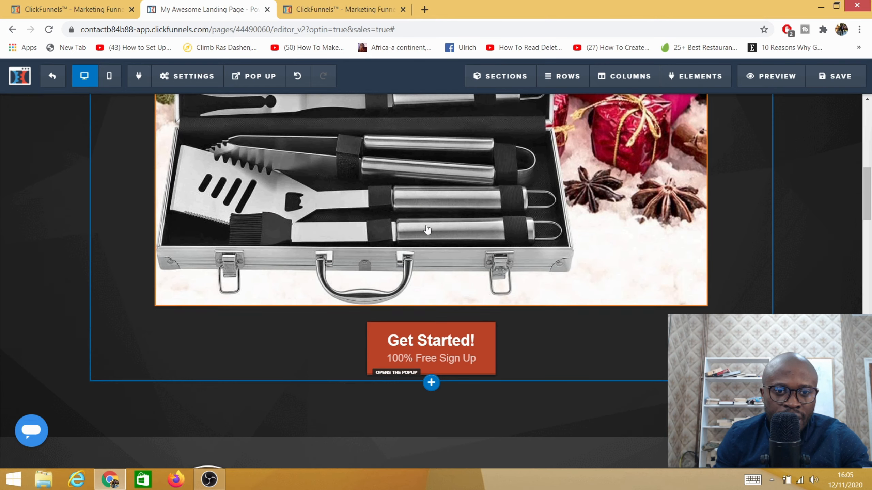
left_click(432, 344)
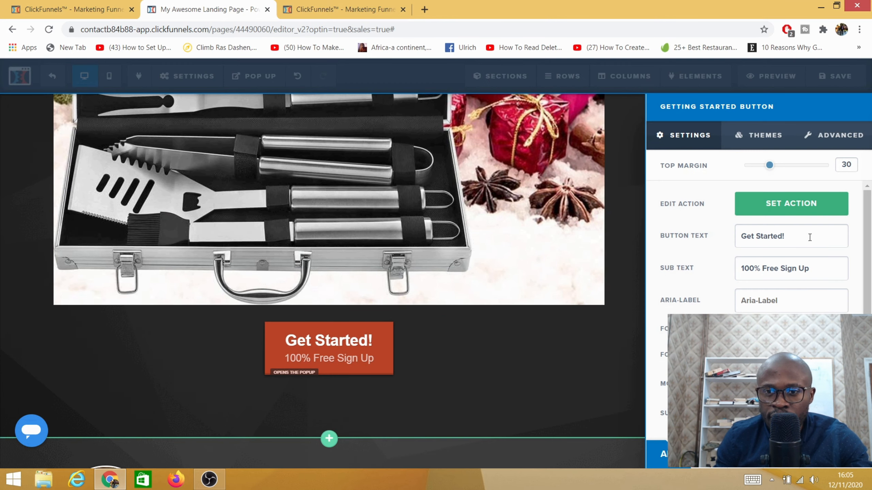
key("BackSpace")
key("BackSpace")
key("BackSpace")
key("BackSpace")
key("BackSpace")
key("BackSpace")
key("BackSpace")
key("BackSpace")
key("BackSpace")
key("BackSpace")
key("BackSpace")
key("BackSpace")
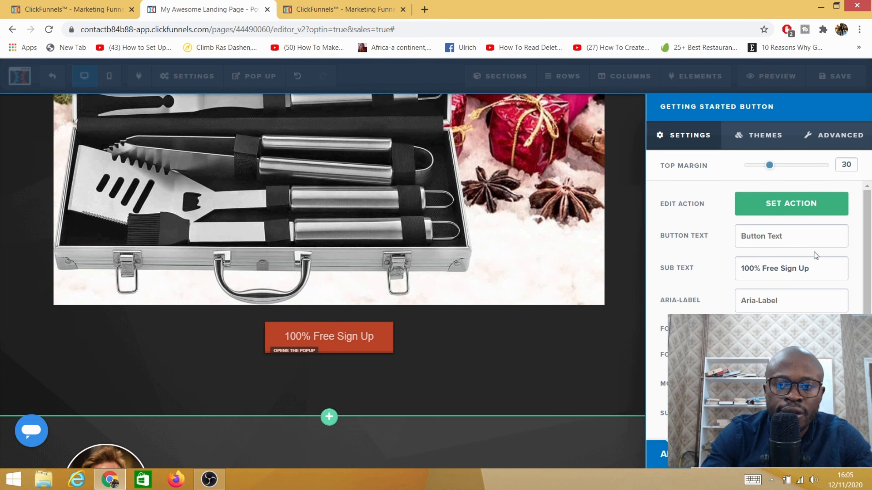
type("Buy Now")
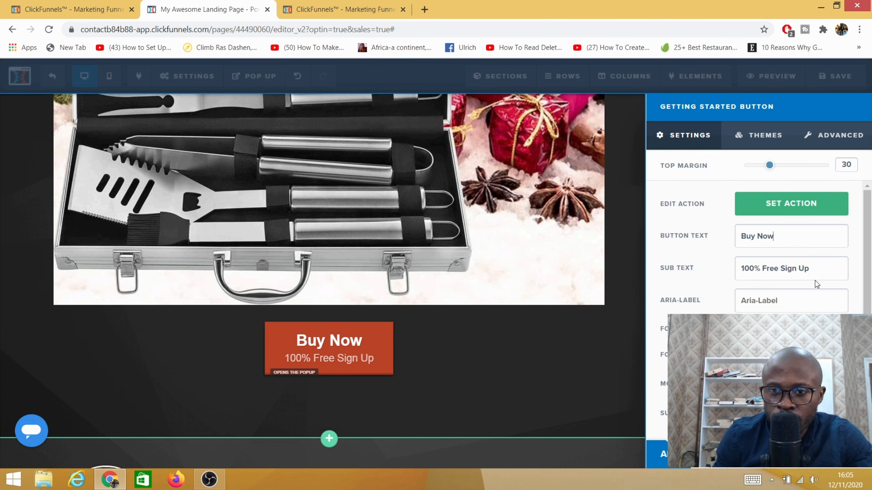
- Replace the Buy Now button's sub text with "Free shipping"
left_click_drag(807, 273, 692, 275)
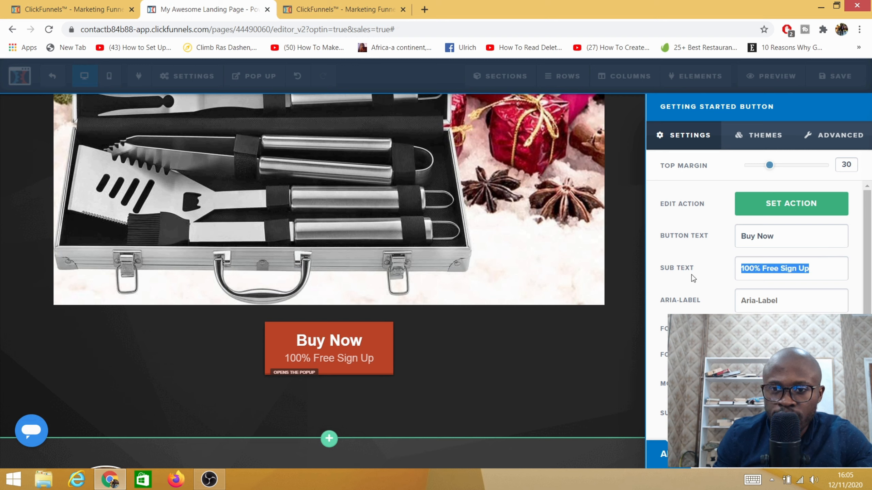
key("BackSpace")
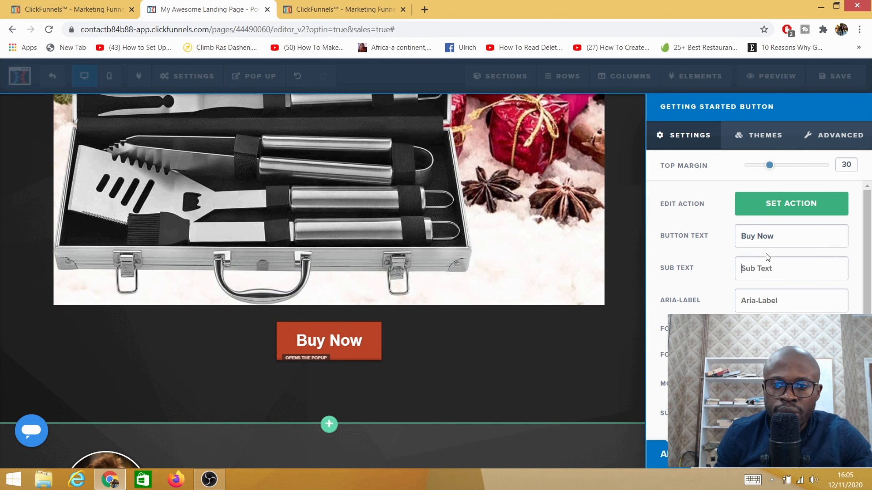
type("Fr")
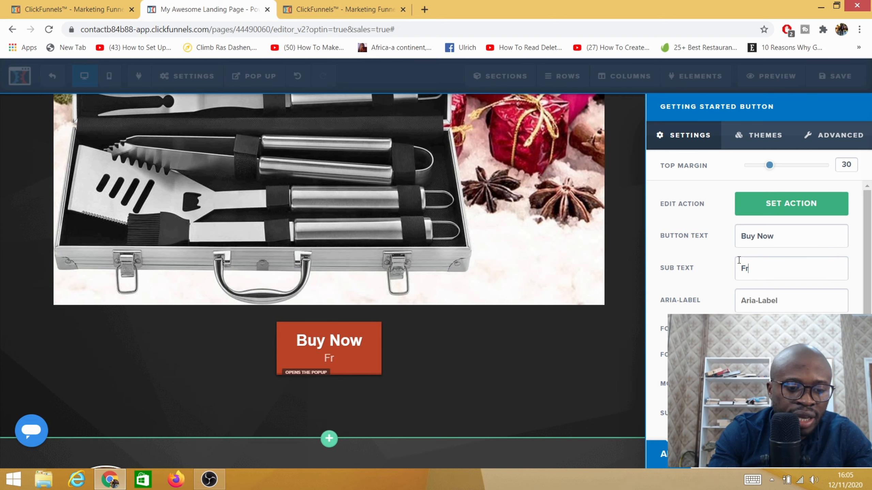
type("ee shi")
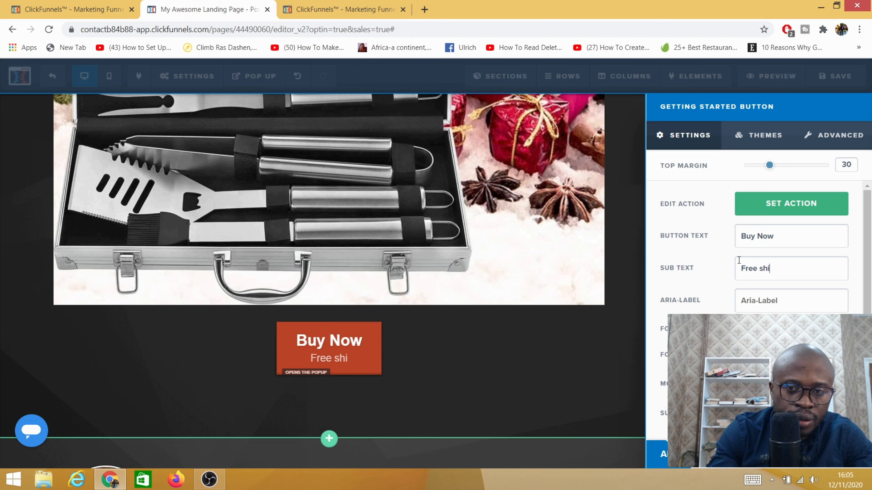
type("pping")
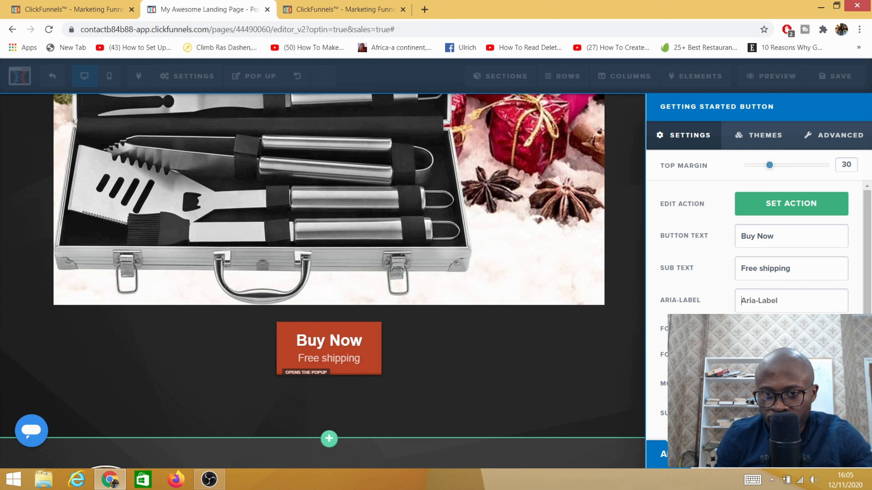
- Increase the Buy Now button's font size to 66
left_click(791, 301)
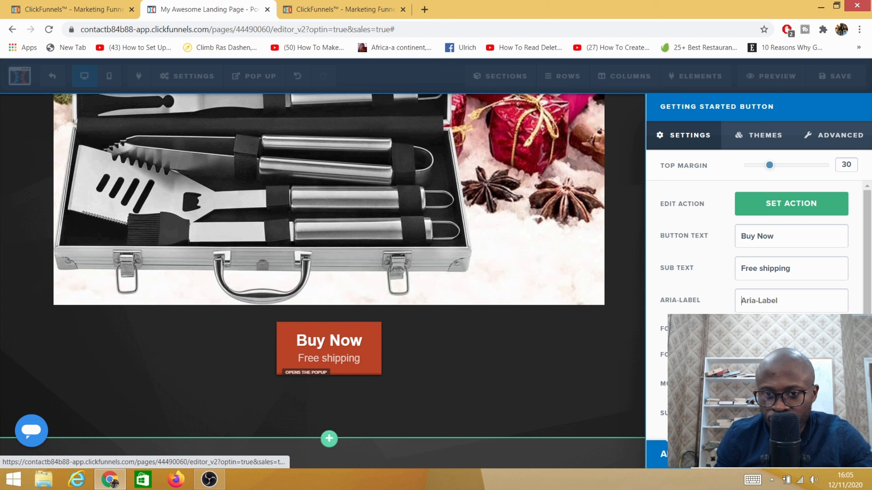
left_click_drag(755, 354, 784, 355)
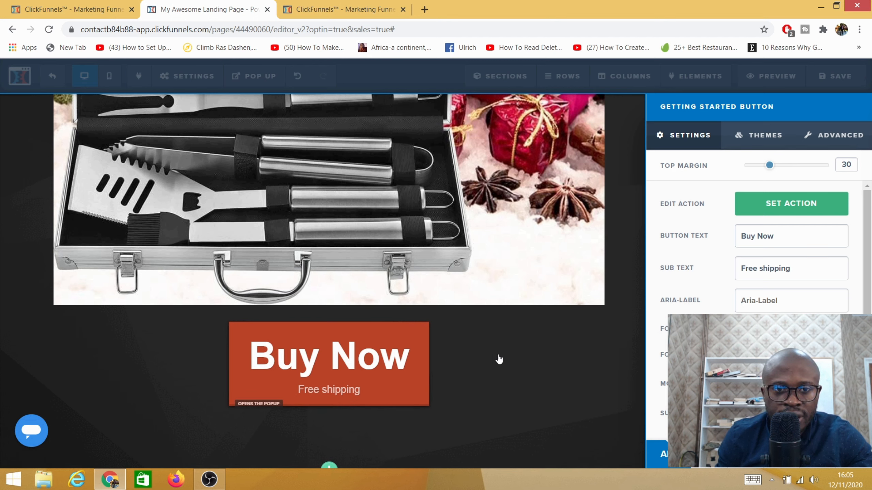
scroll(755, 247, "down", 3)
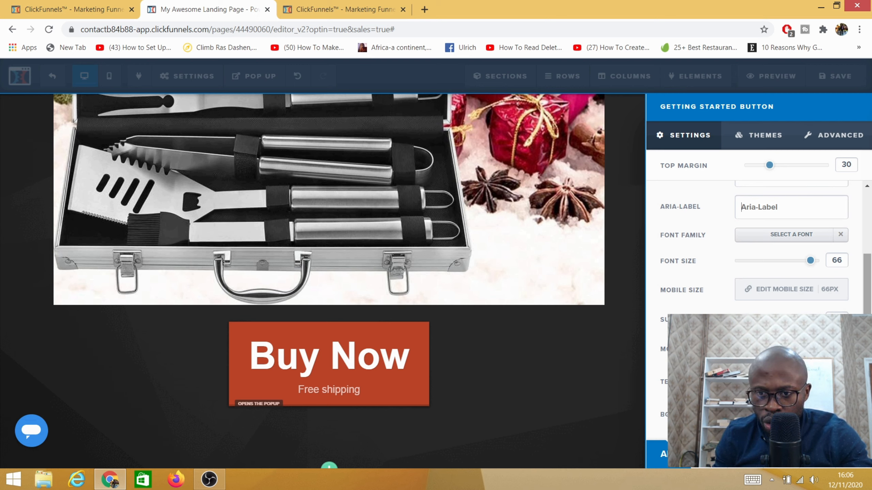
- Set the Buy Now button's action to go to the next step in the funnel and close its settings
scroll(673, 304, "up", 3)
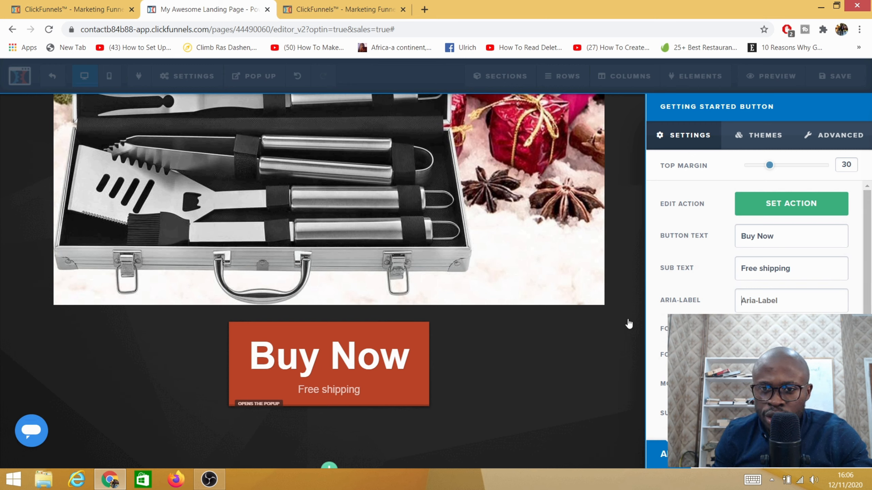
left_click(790, 207)
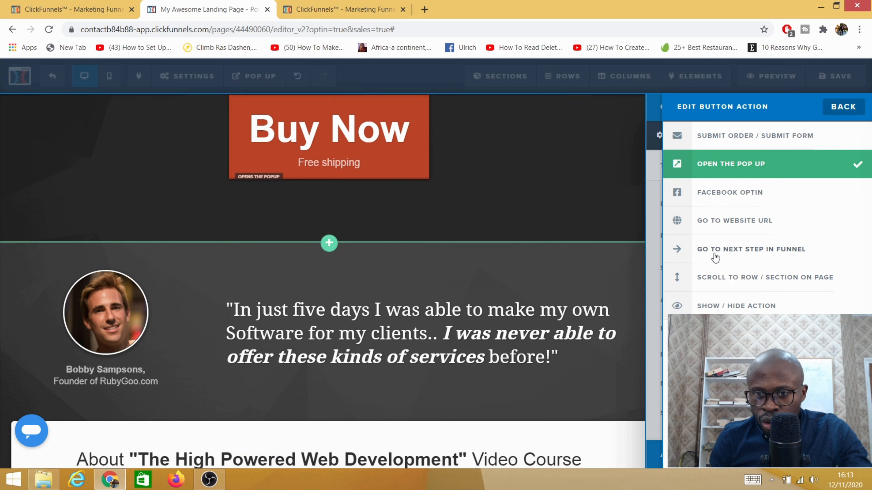
left_click(757, 254)
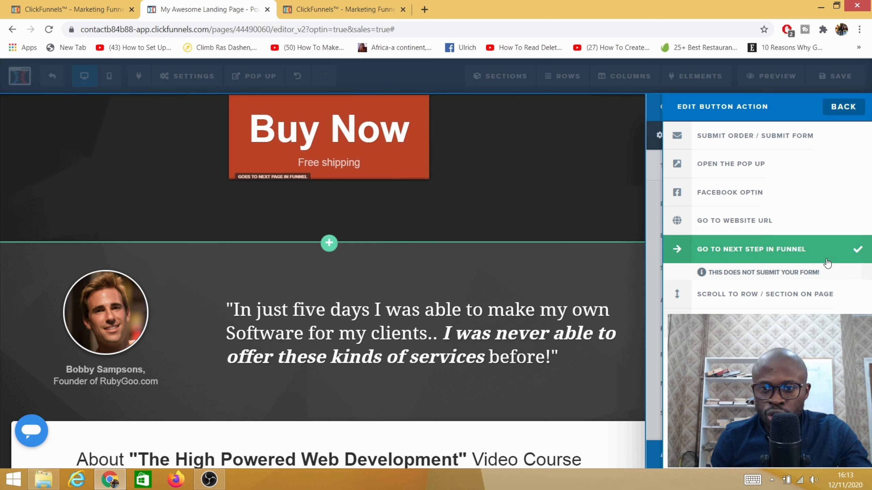
left_click(580, 202)
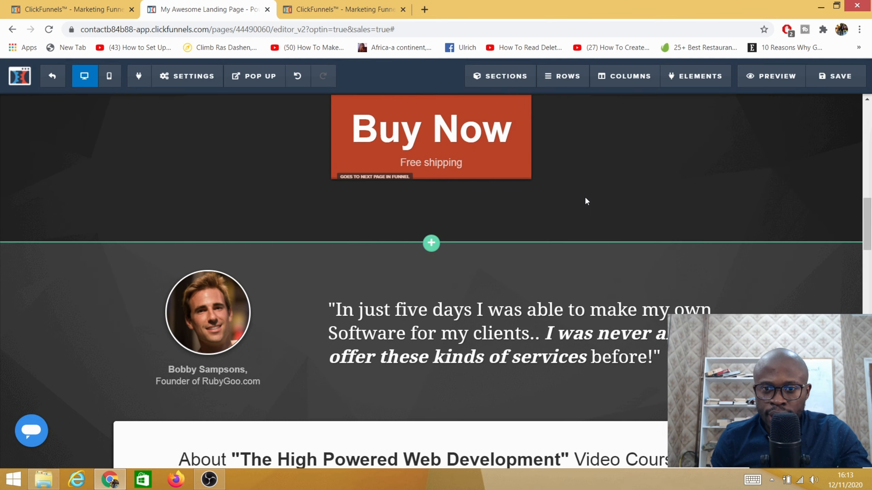
- Delete the testimonial section with the "In just five days" quote beneath the Buy Now button
scroll(378, 288, "down", 5)
scroll(361, 285, "up", 5)
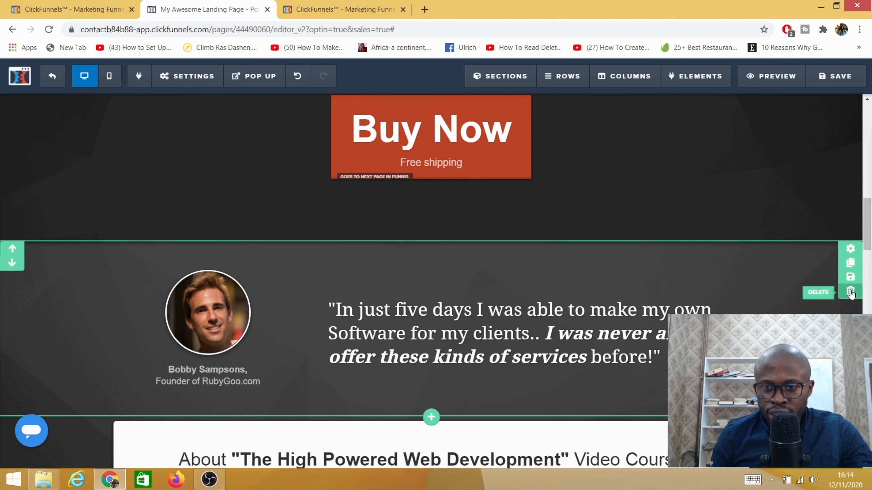
left_click(851, 292)
left_click(485, 101)
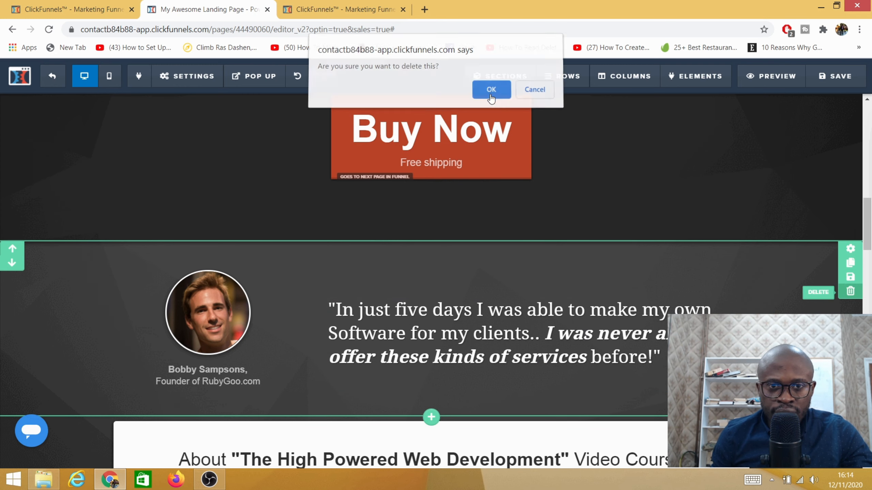
- Delete the section headed About "The High Powered Web Development" Video Course
scroll(414, 285, "down", 3)
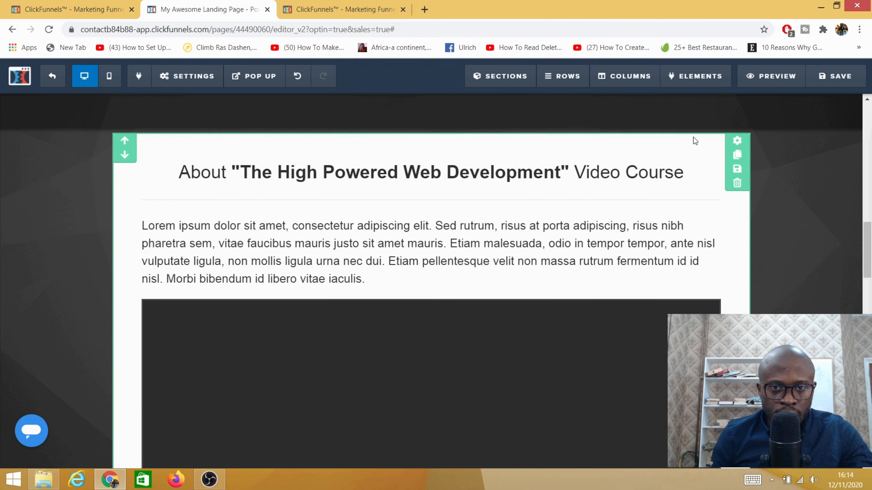
left_click(738, 183)
left_click(491, 93)
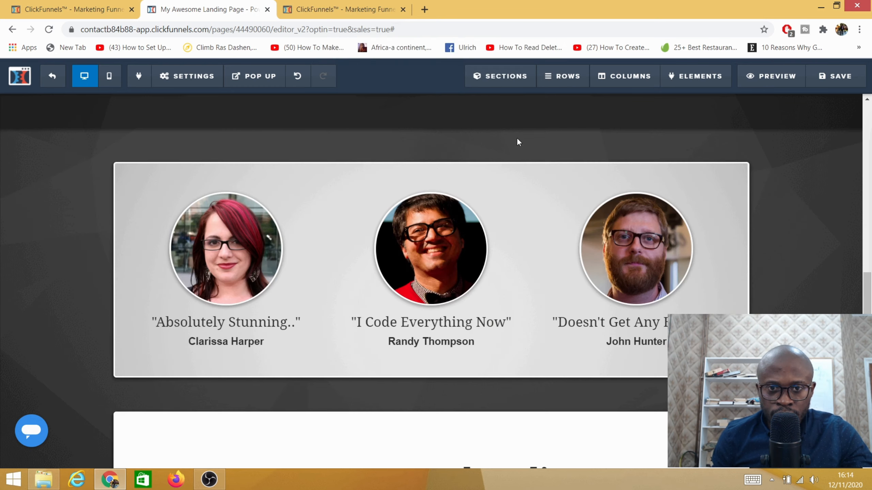
- Replace the image above the "Absolutely Stunning.." testimonial with the hand-held microphone picture from the image library and close its settings
left_click(229, 258)
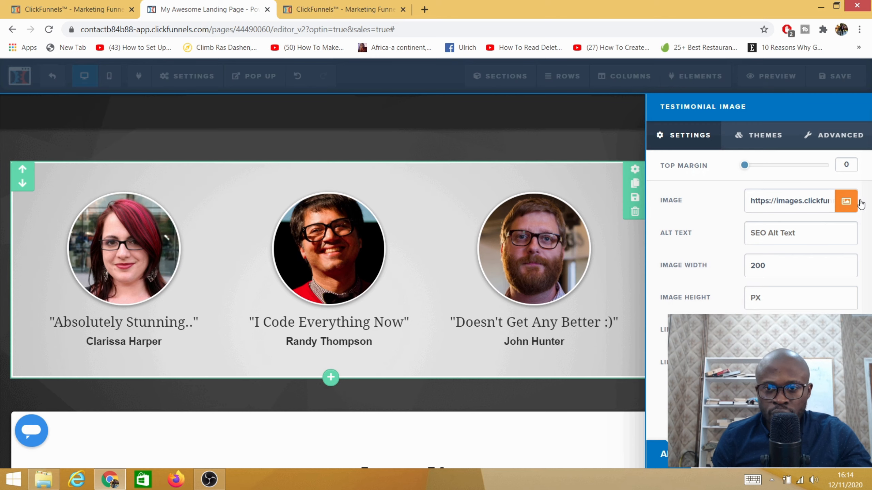
left_click(845, 203)
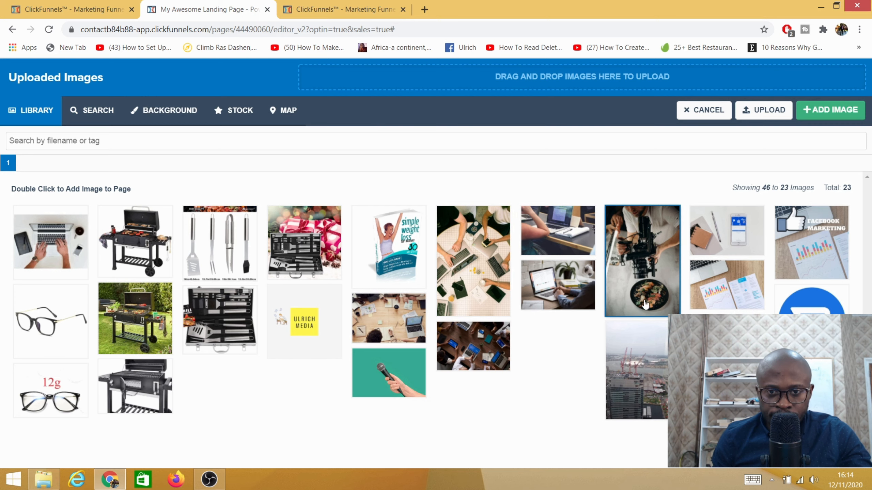
left_click(392, 377)
left_click(841, 115)
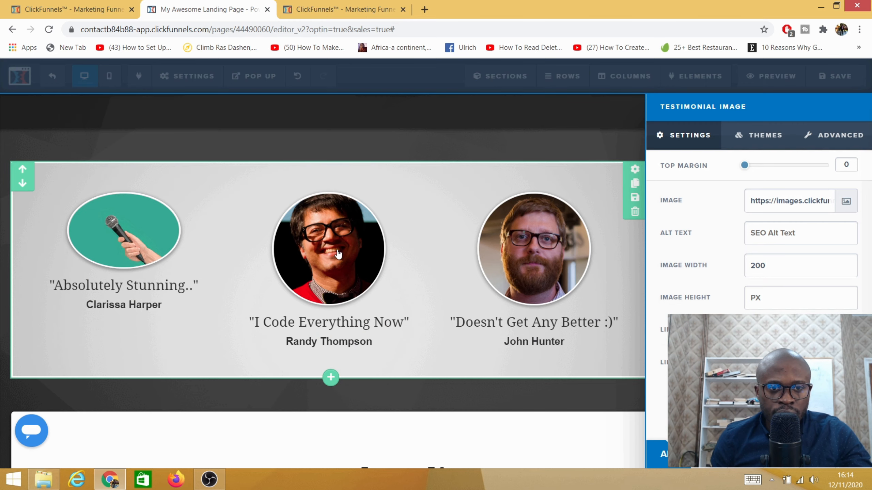
left_click(452, 202)
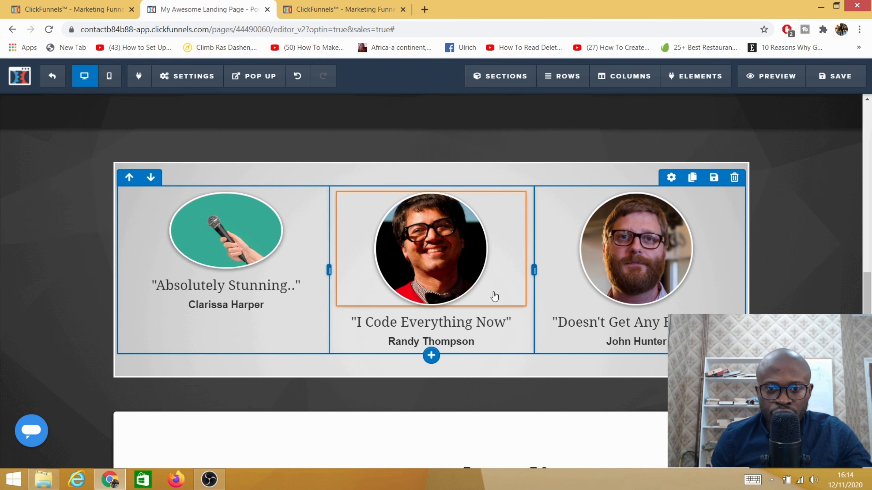
- Review the rest of the sales page, including the letter, order button and footer, and save the page
scroll(428, 279, "down", 5)
scroll(427, 279, "down", 6)
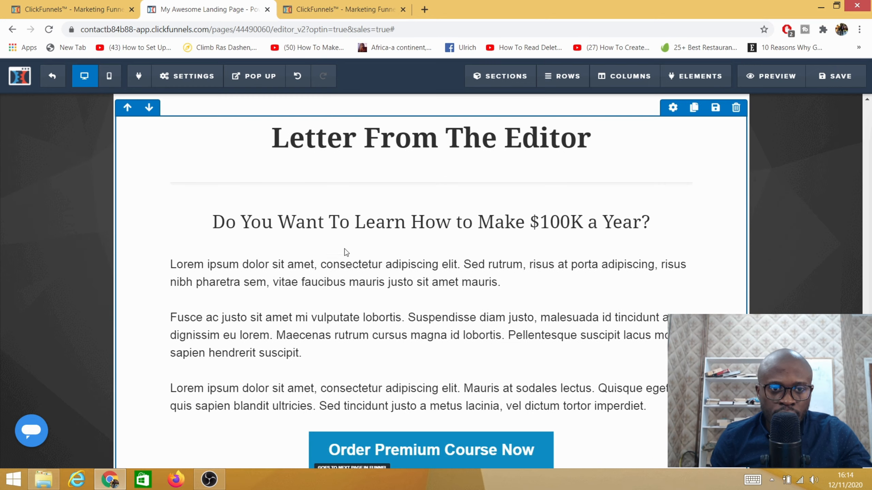
scroll(337, 308, "up", 5)
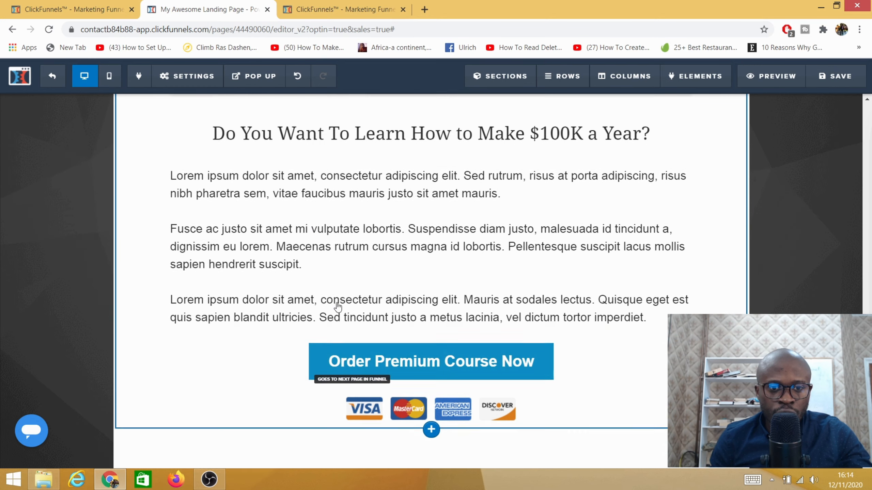
scroll(347, 313, "down", 6)
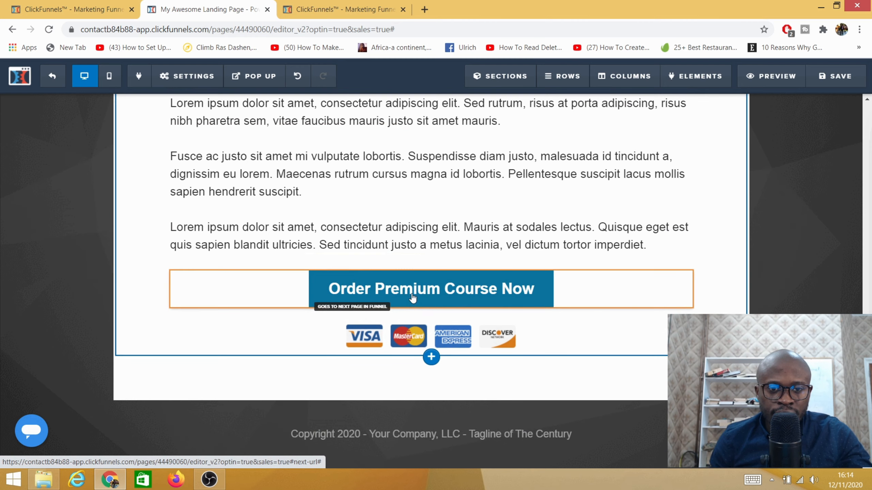
scroll(405, 285, "up", 5)
scroll(403, 277, "down", 5)
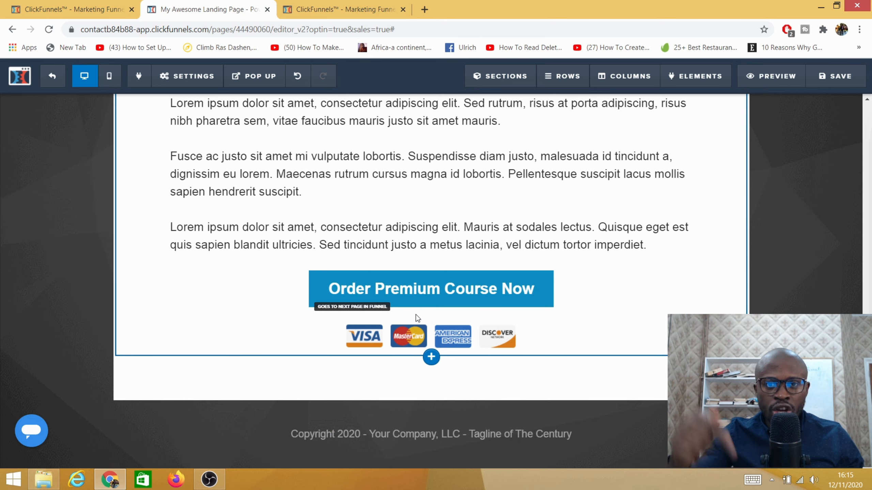
scroll(590, 233, "up", 15)
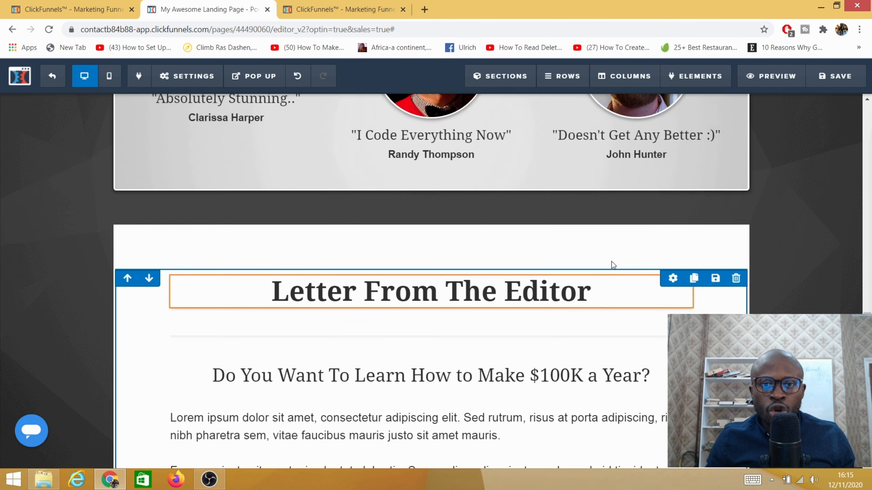
scroll(576, 246, "up", 2)
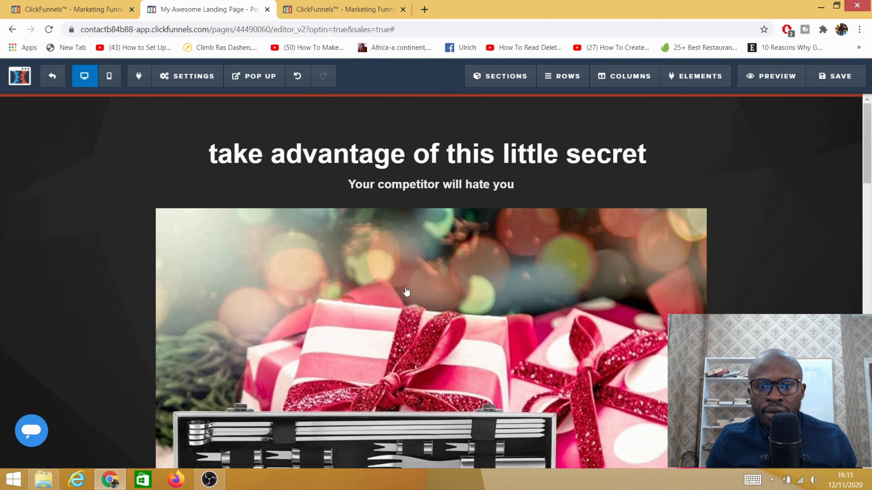
scroll(405, 292, "down", 5)
scroll(848, 232, "up", 5)
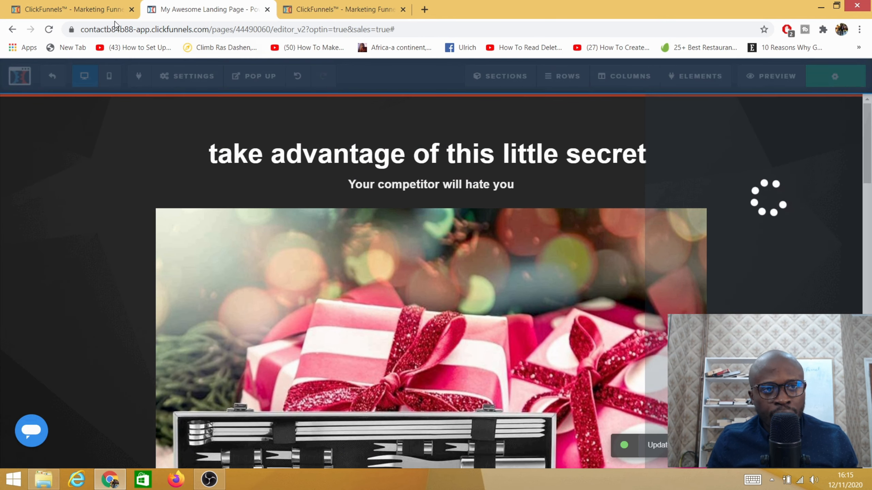
- Return to the funnel's step overview and select the Skinny Order Form template for the Order Form step
left_click(61, 11)
left_click(332, 10)
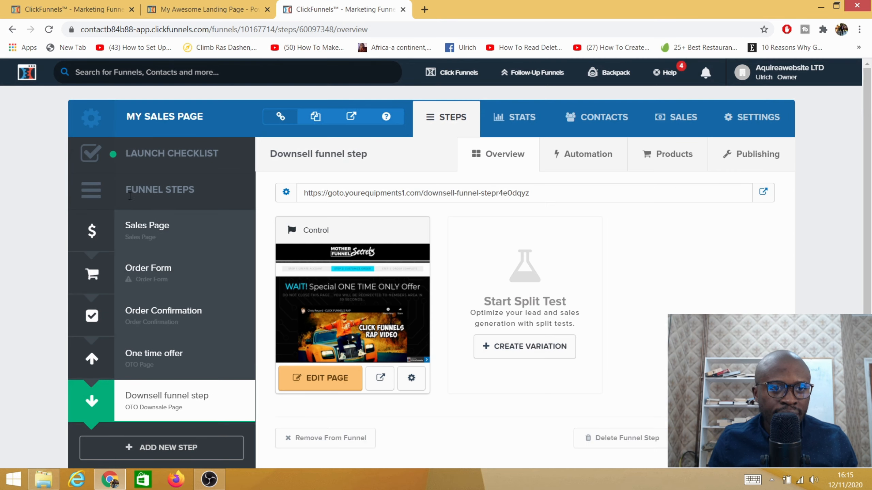
left_click(142, 275)
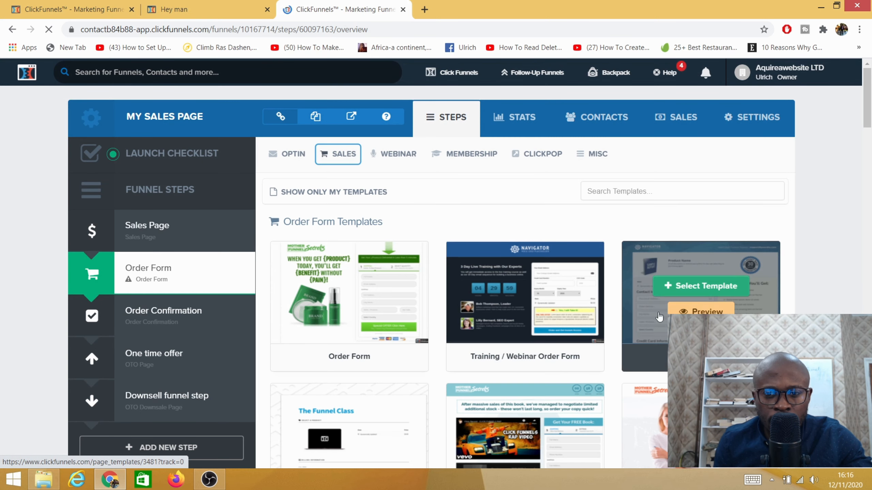
scroll(549, 240, "down", 5)
scroll(338, 289, "up", 5)
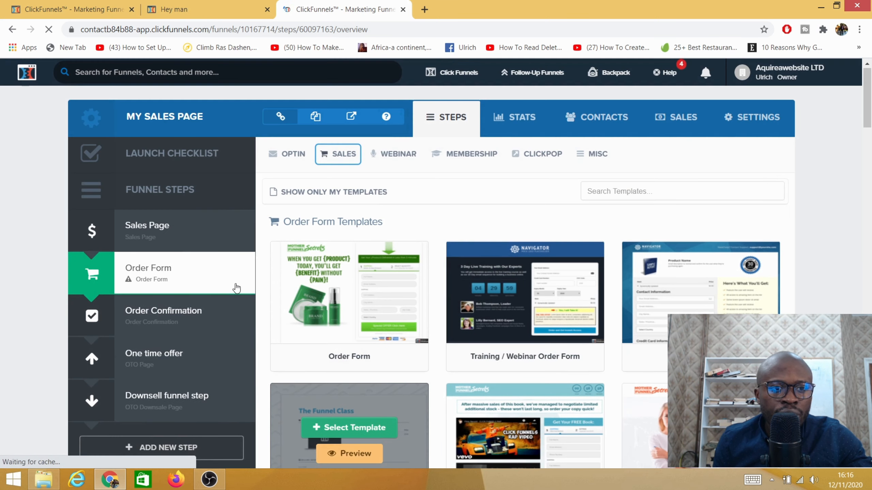
scroll(534, 315, "down", 15)
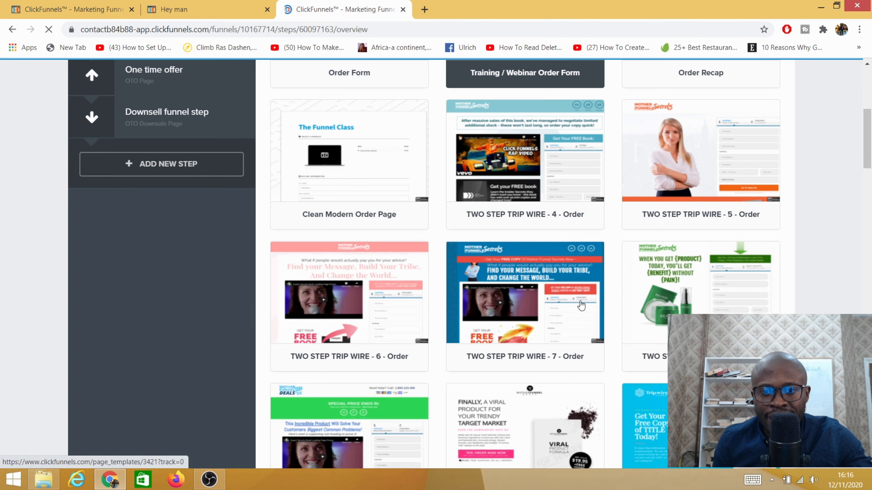
scroll(699, 307, "down", 5)
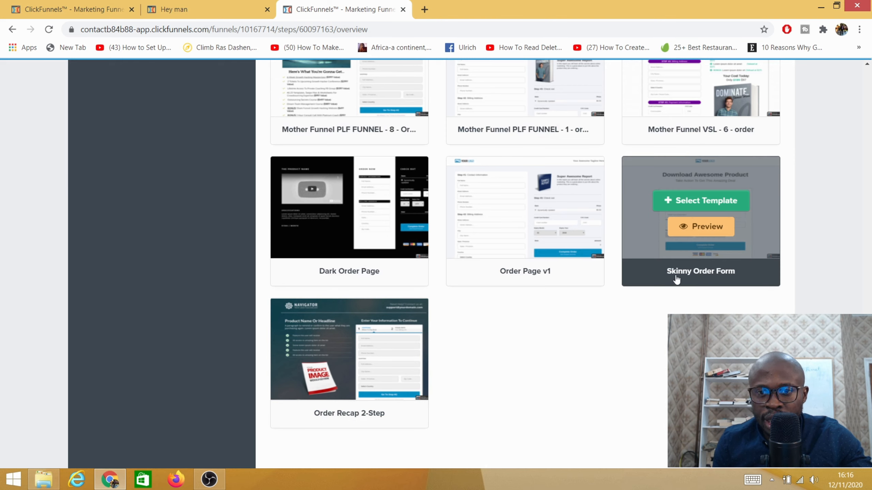
left_click(691, 203)
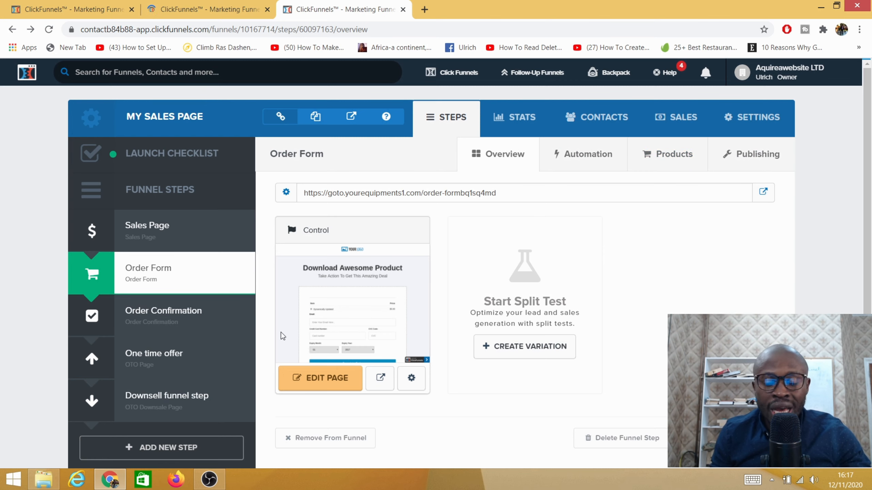
- Start a new product for the Order Form step with the Stripe integration and One-Time payment, and continue to its product details
left_click(665, 154)
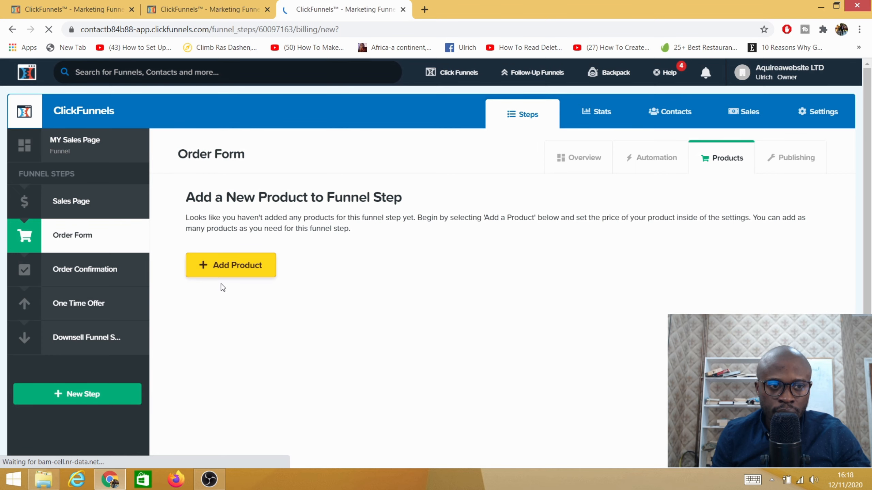
scroll(272, 259, "down", 5)
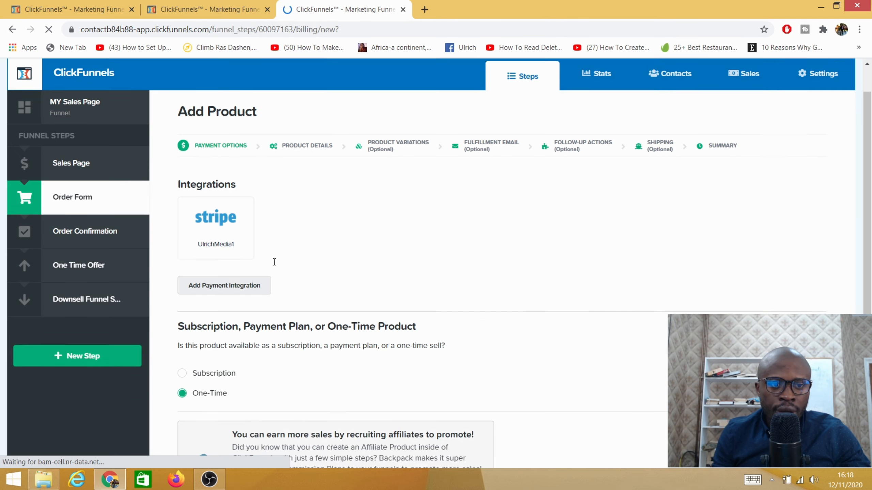
scroll(235, 276, "up", 5)
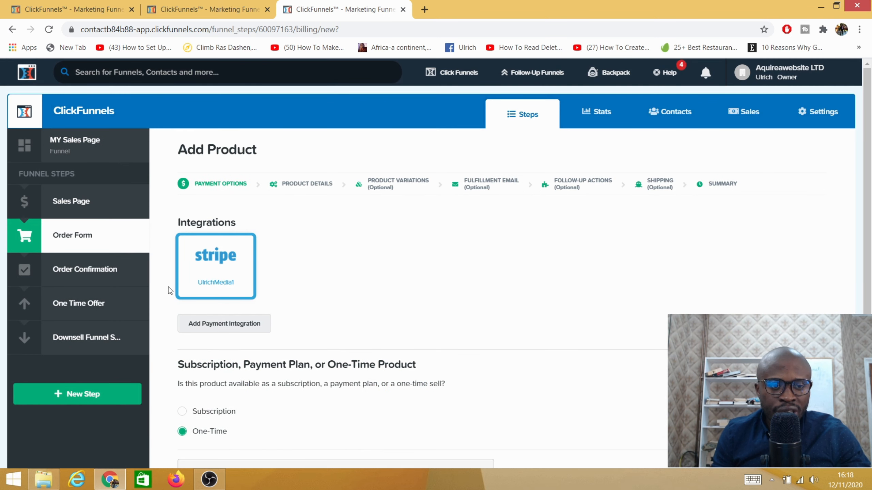
left_click(220, 264)
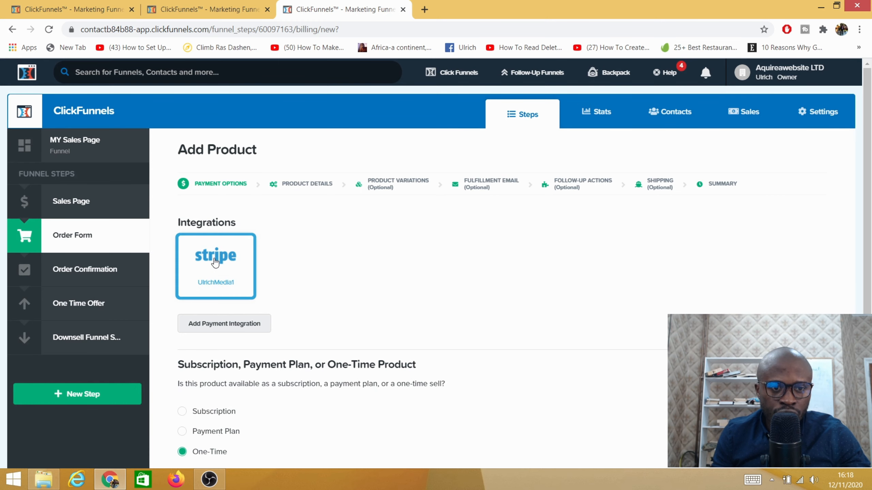
scroll(267, 278, "down", 3)
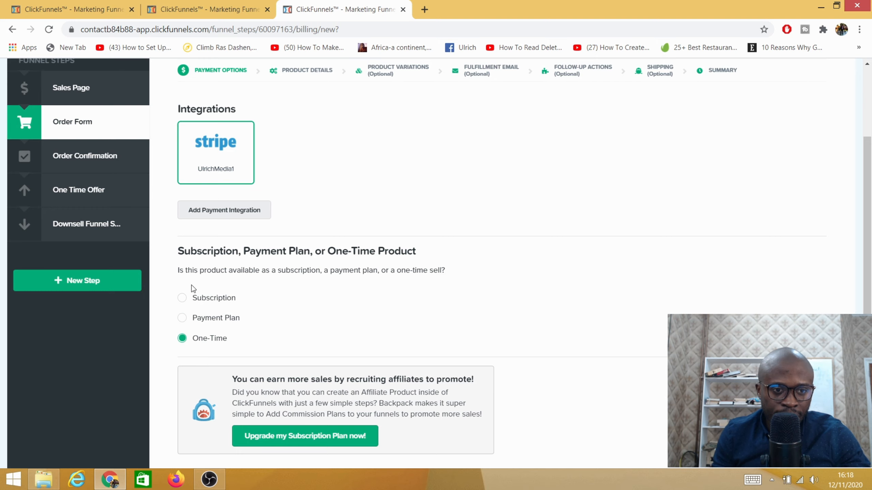
scroll(485, 354, "down", 3)
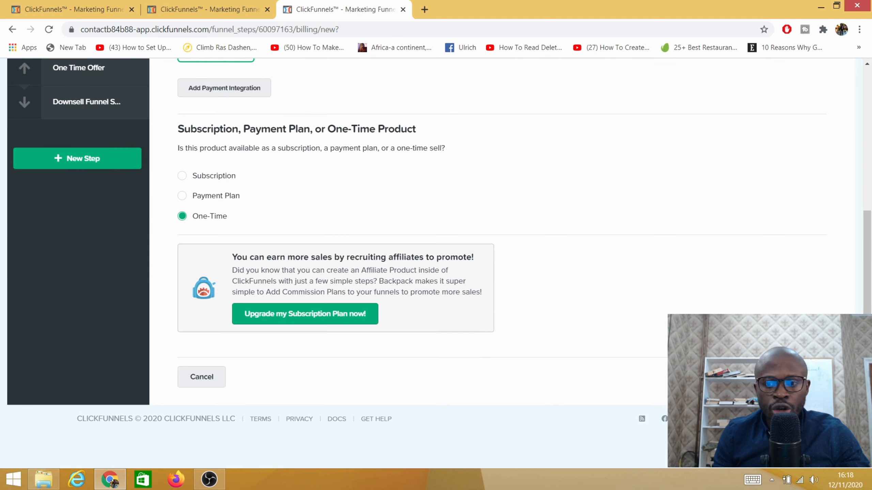
scroll(504, 360, "up", 5)
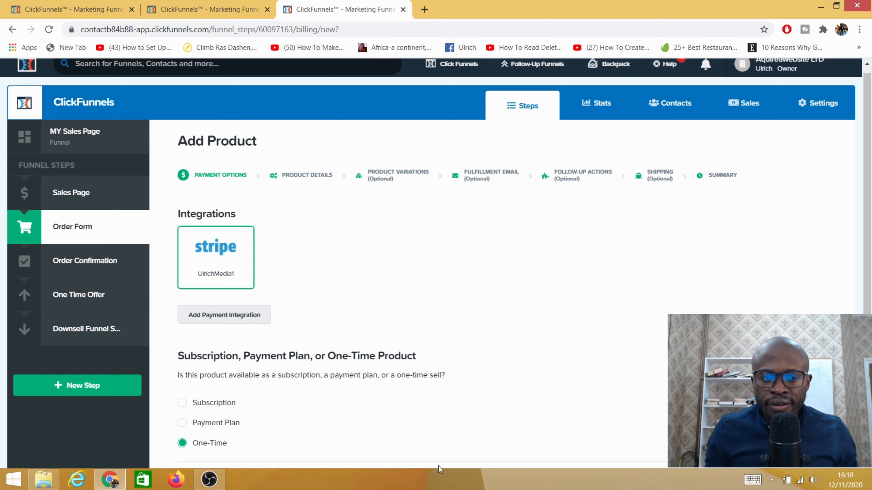
scroll(617, 346, "down", 5)
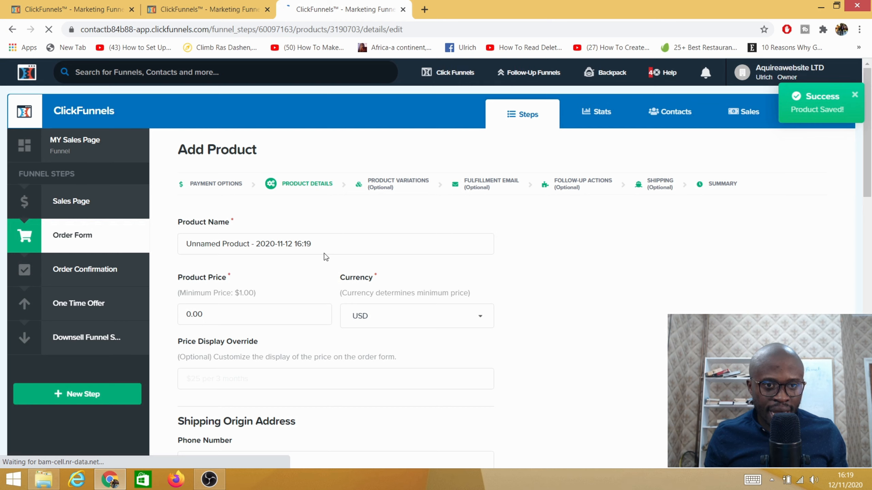
- Replace the default product name with "BBq Tool"
left_click_drag(321, 245, 142, 246)
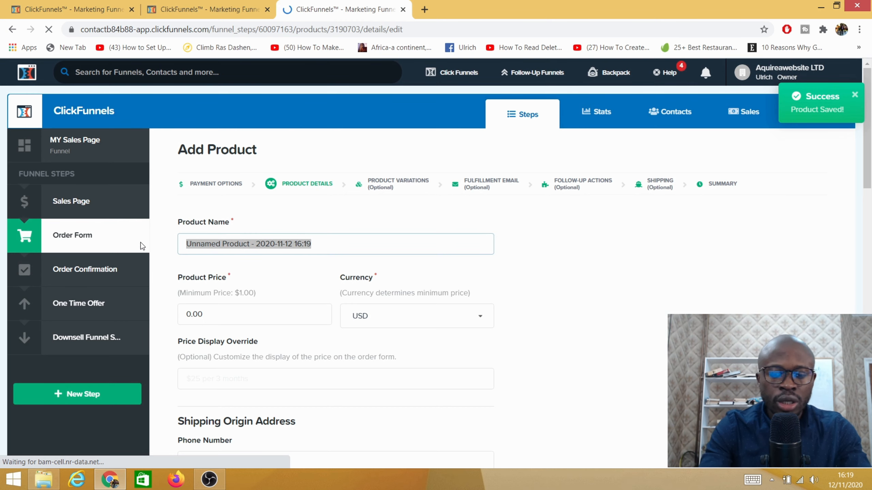
key("BackSpace")
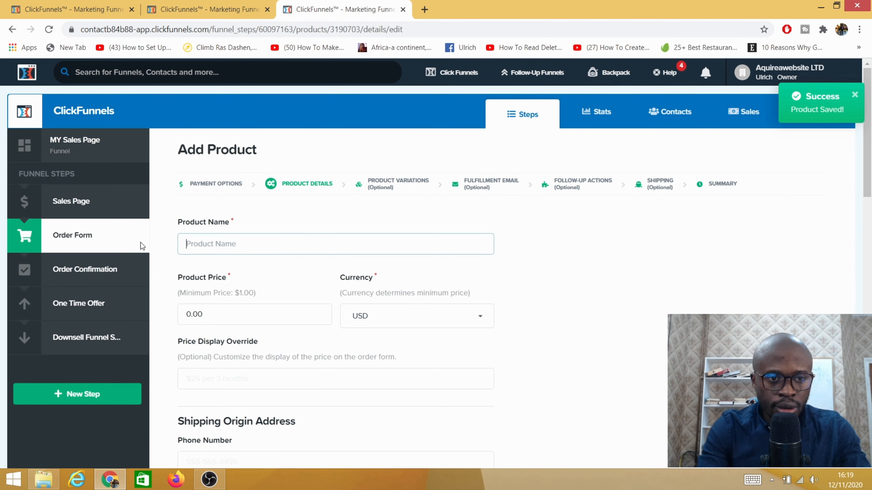
type("bb")
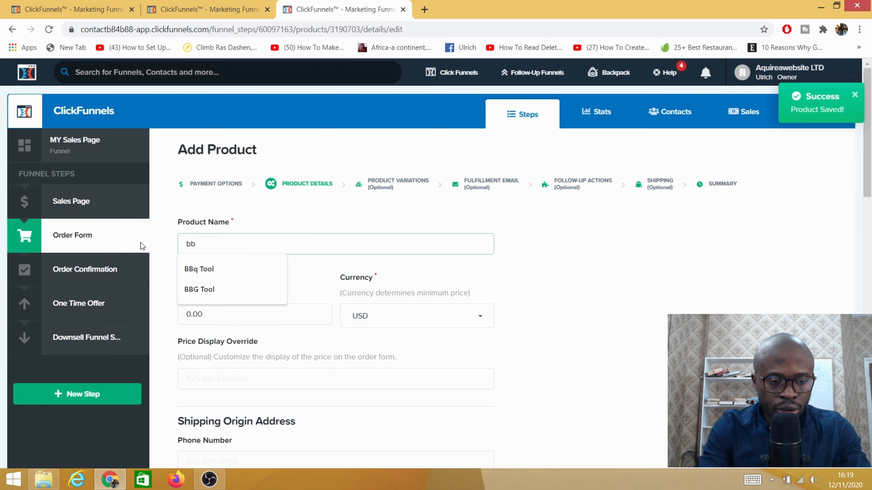
type("q ")
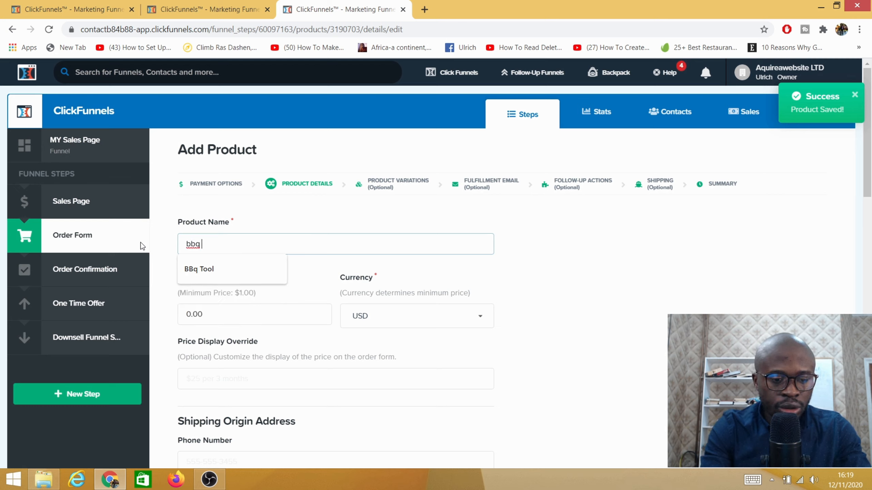
type("tool")
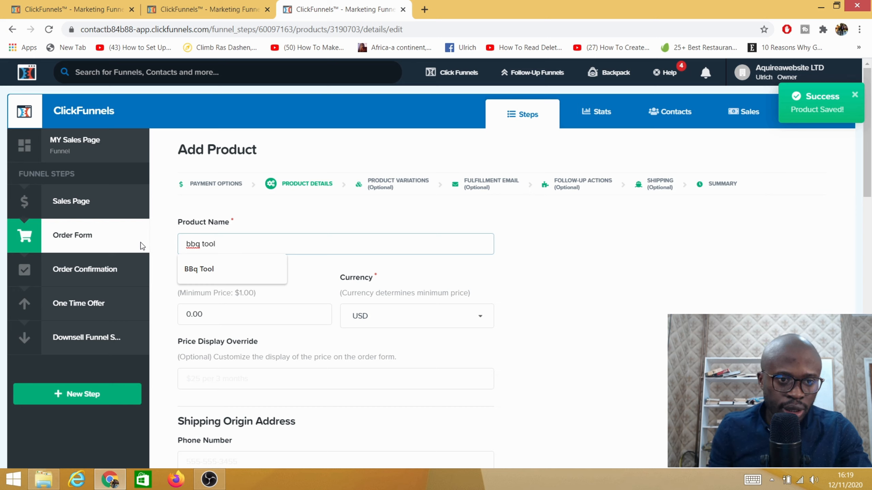
left_click(198, 268)
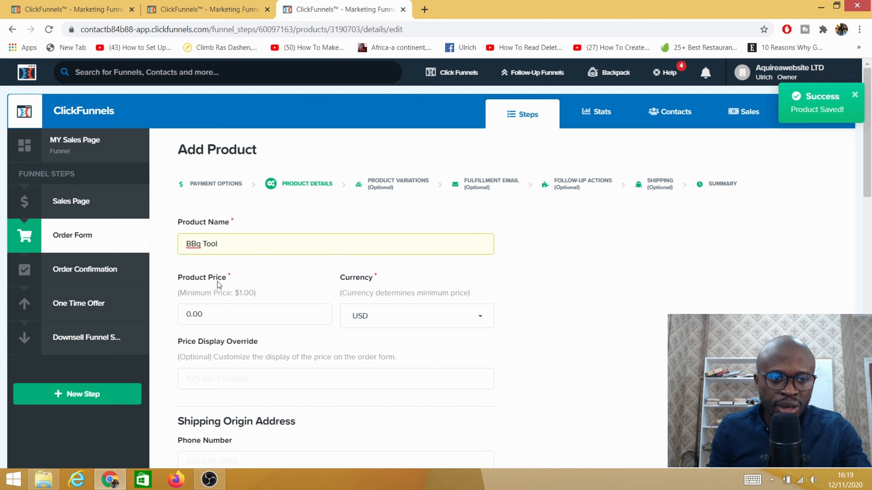
- Replace the product name with "bbq equipment"
key("BackSpace")
key("BackSpace")
key("BackSpace")
key("BackSpace")
key("BackSpace")
key("BackSpace")
key("BackSpace")
key("BackSpace")
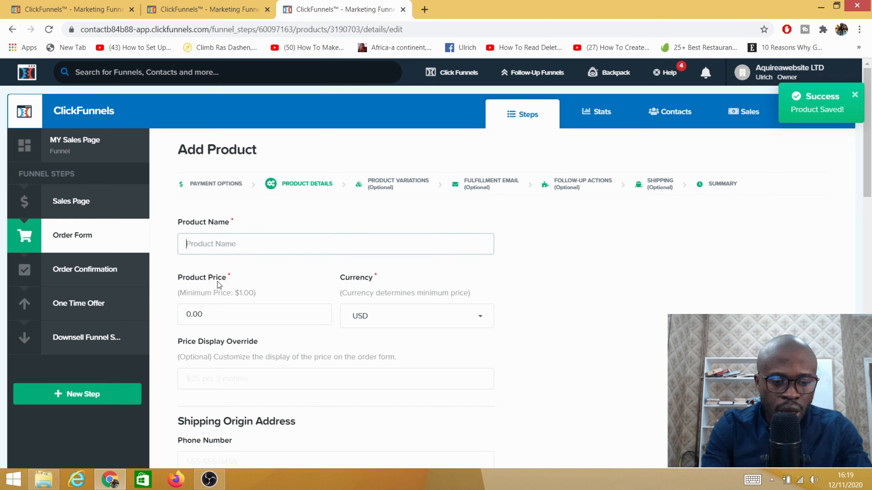
type("bb")
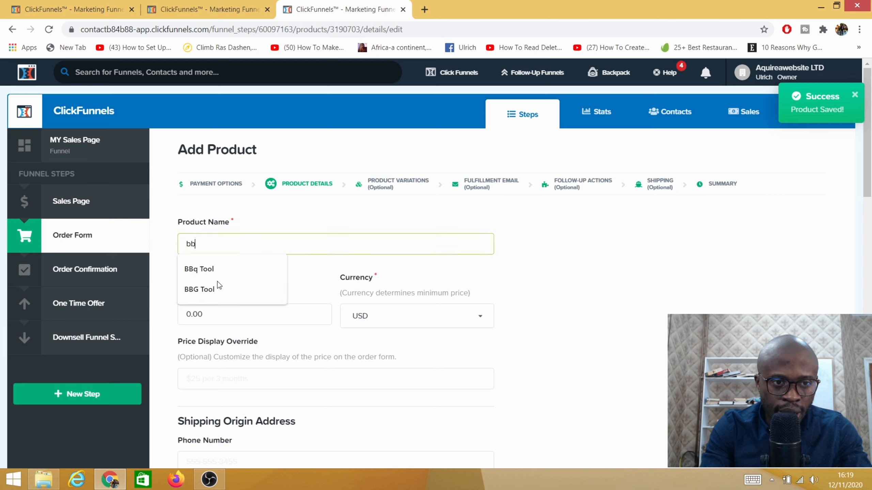
type("q eq")
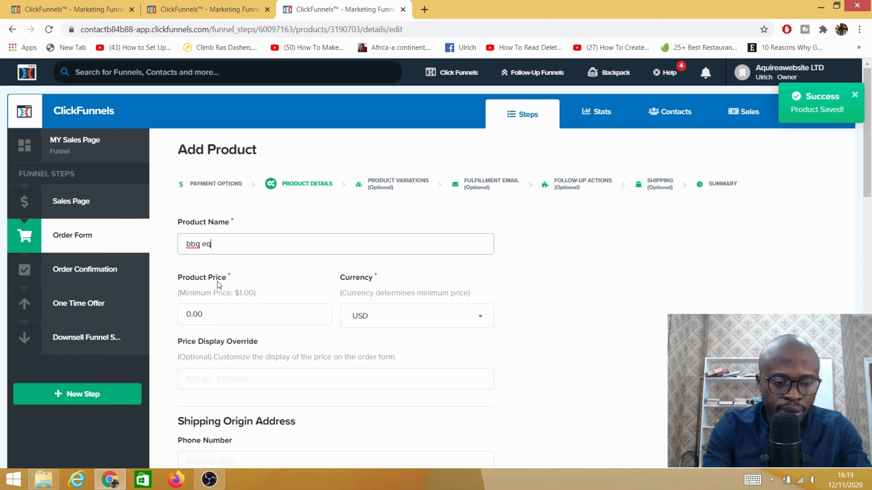
type("uipment")
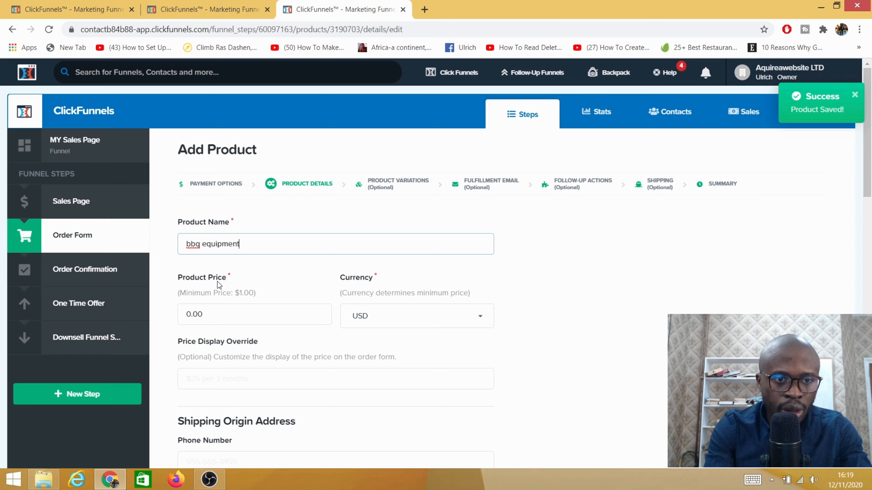
- Set the product price to 35.00
left_click(189, 311)
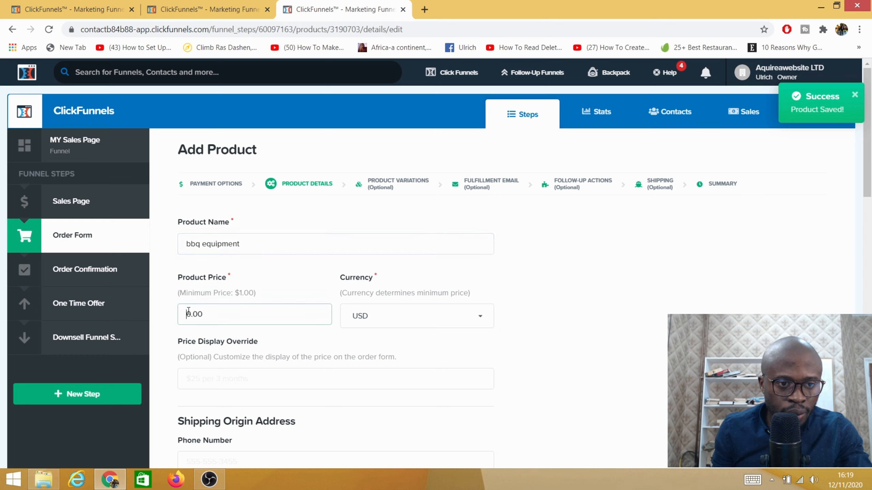
type("3")
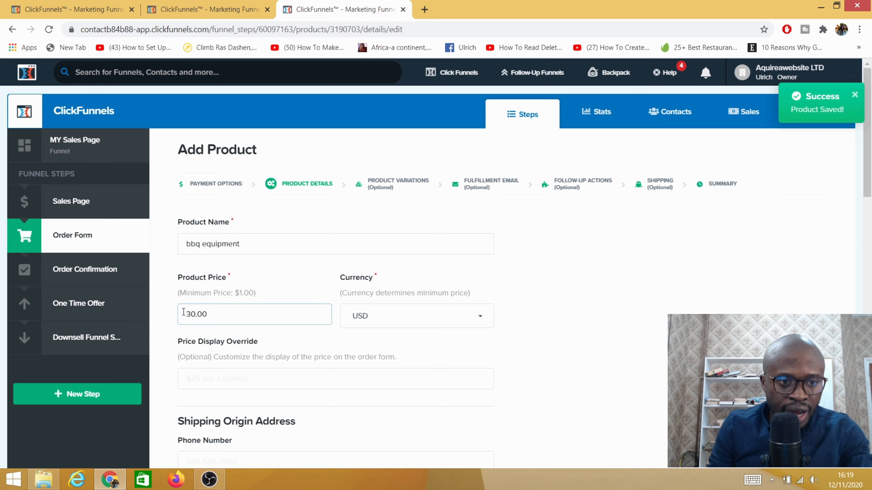
type("5")
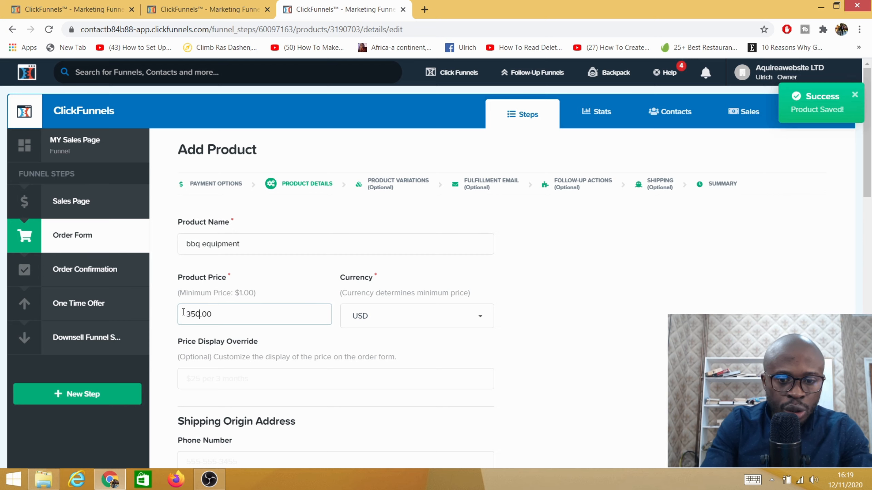
key("BackSpace")
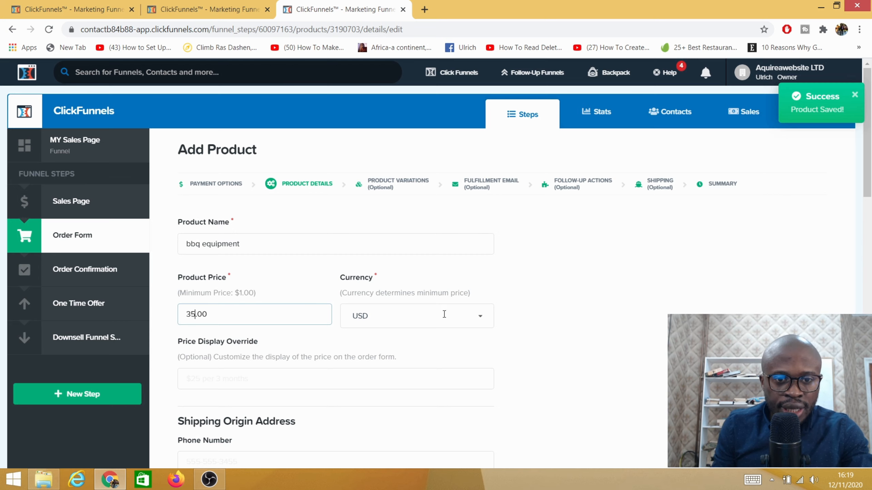
- Change the product's currency to GBP
left_click(472, 321)
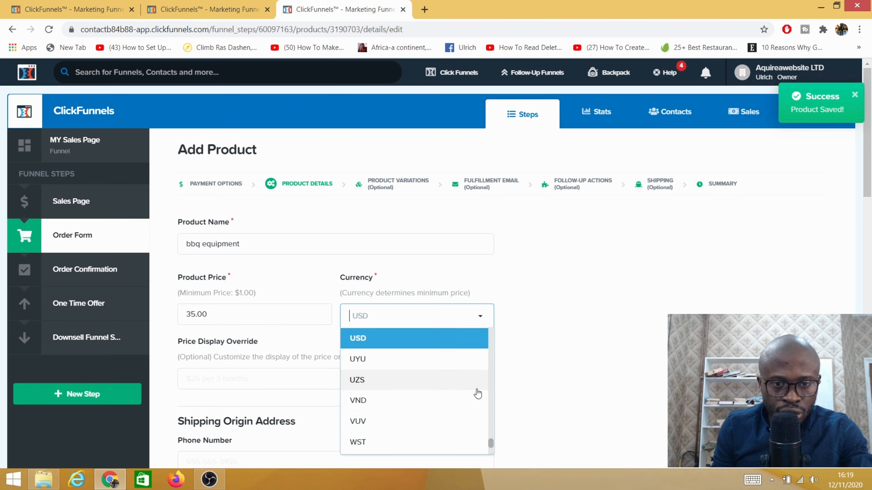
scroll(476, 387, "down", 3)
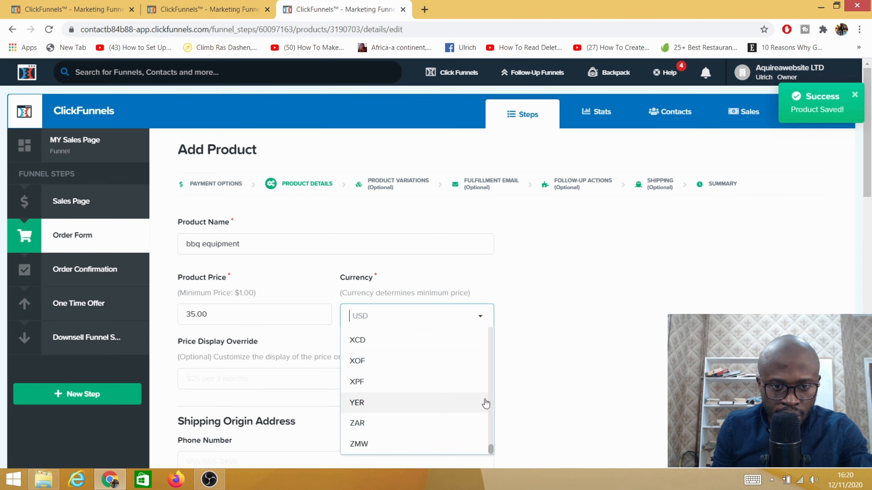
scroll(484, 402, "up", 2)
scroll(485, 404, "up", 20)
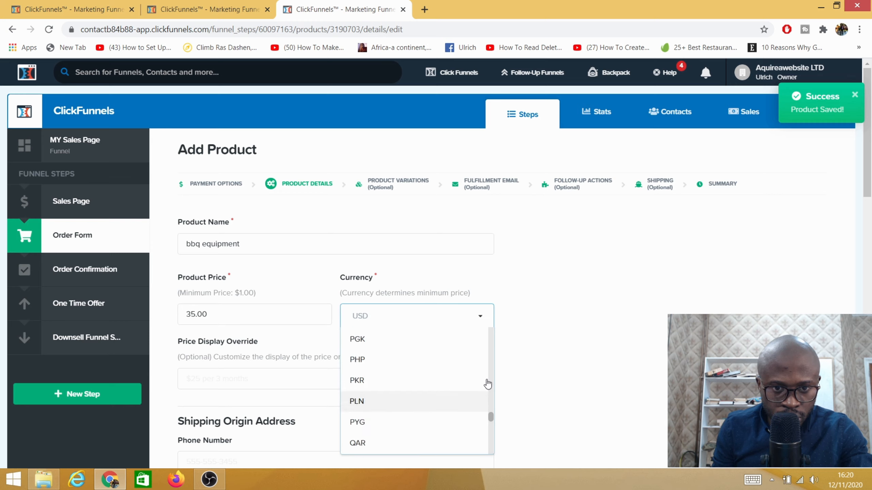
scroll(491, 375, "up", 10)
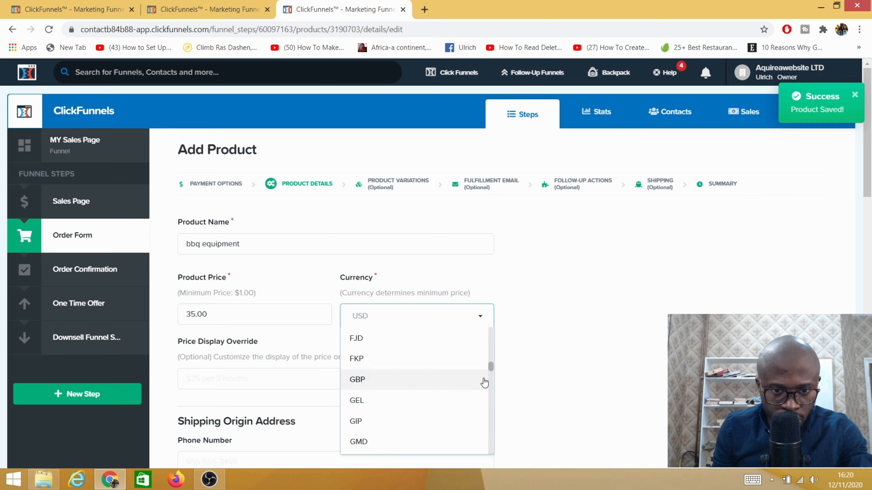
left_click(370, 386)
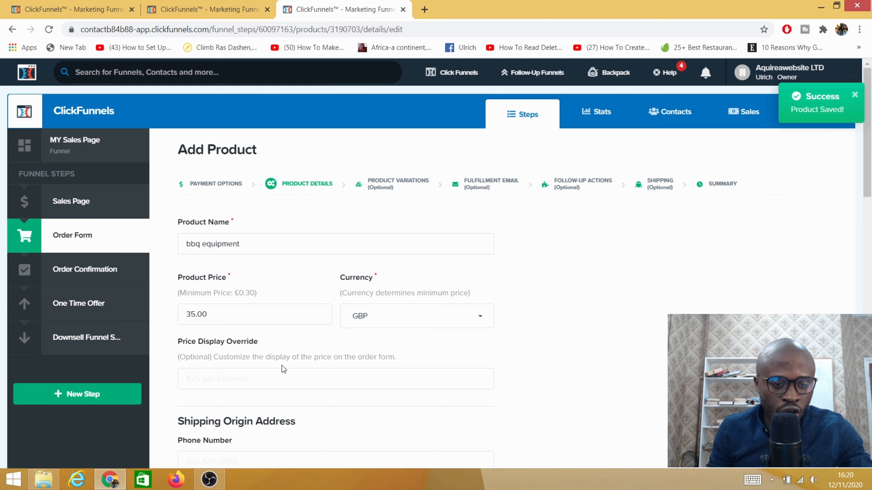
- Fill in the Shipping Origin Address section with the saved phone number and address details
scroll(205, 383, "down", 5)
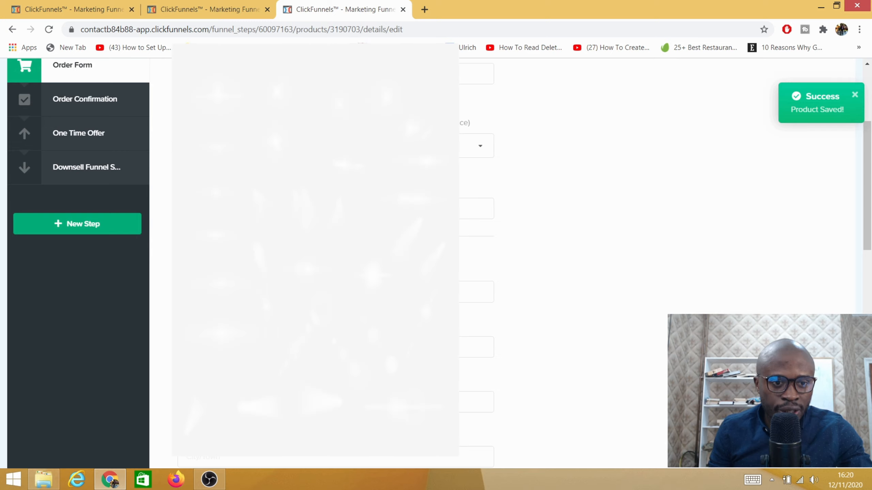
left_click(295, 292)
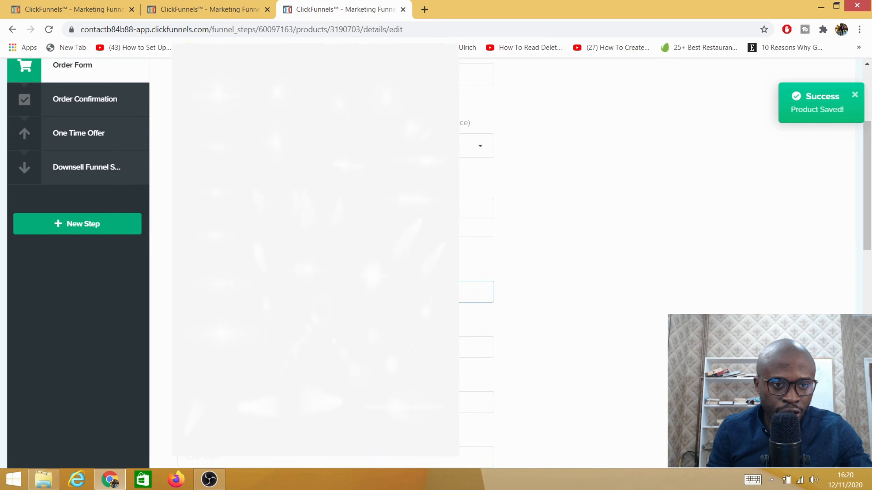
left_click(523, 281)
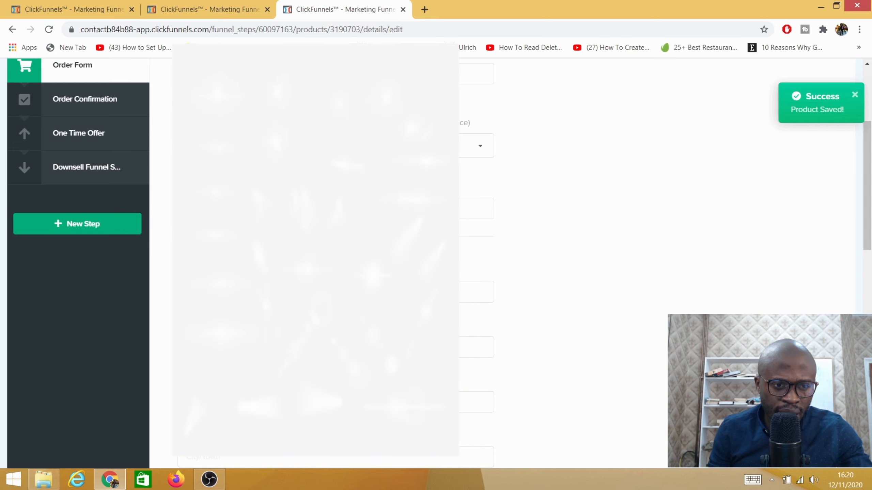
left_click(296, 347)
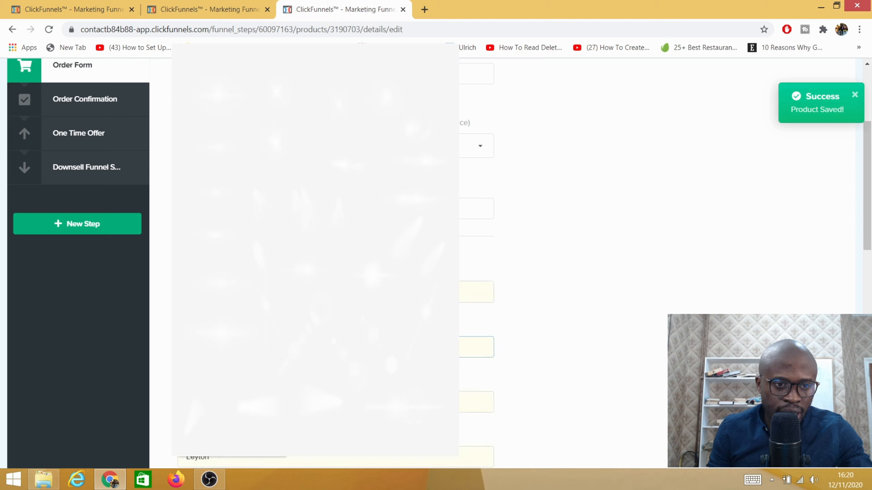
left_click(234, 375)
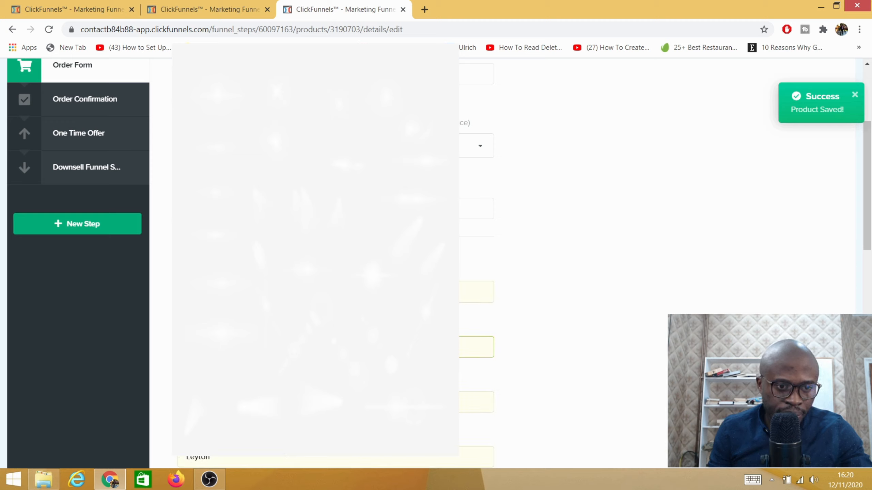
- Clear the last filled-in field of the shipping origin address and paste the copied value into it
scroll(481, 261, "down", 5)
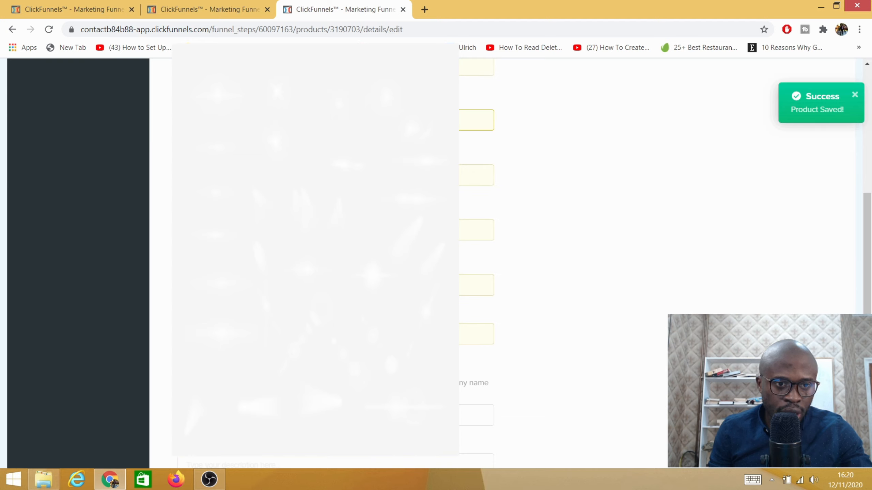
left_click_drag(237, 335, 137, 342)
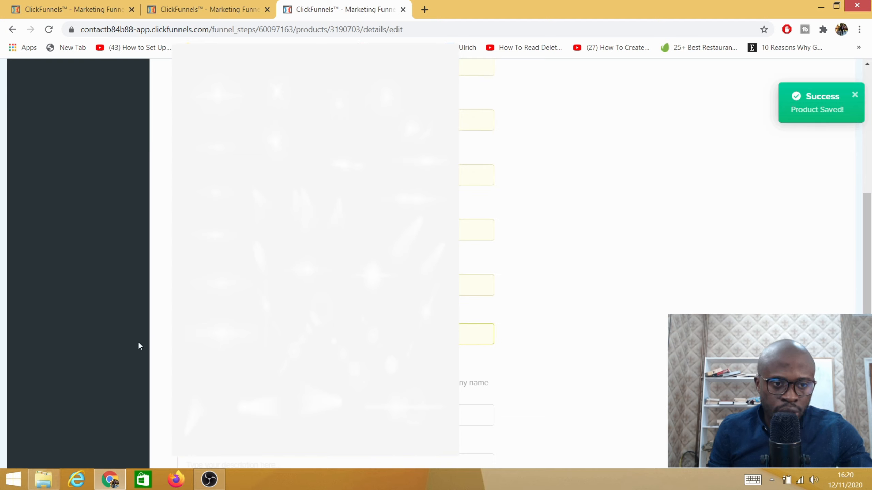
key("BackSpace")
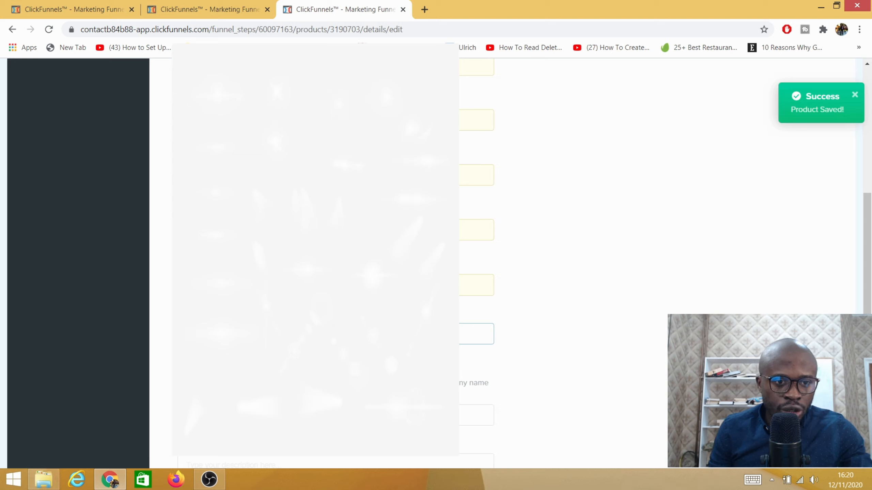
key("ctrl+v")
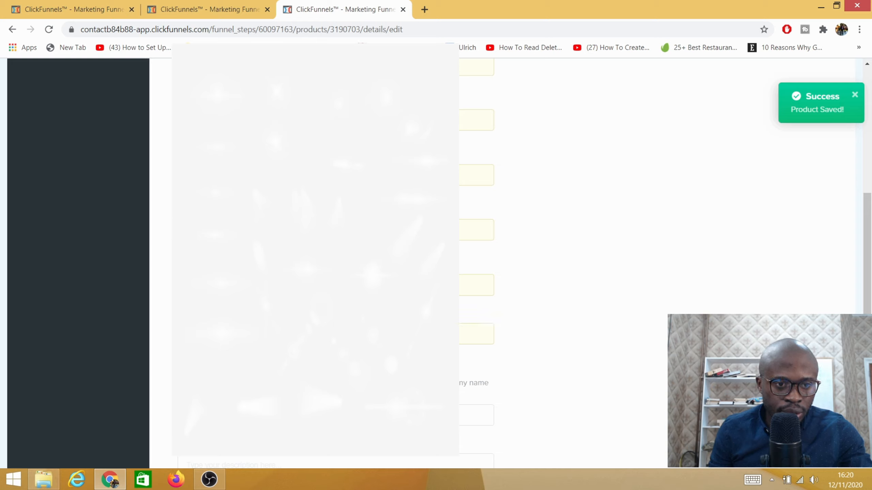
left_click(476, 120)
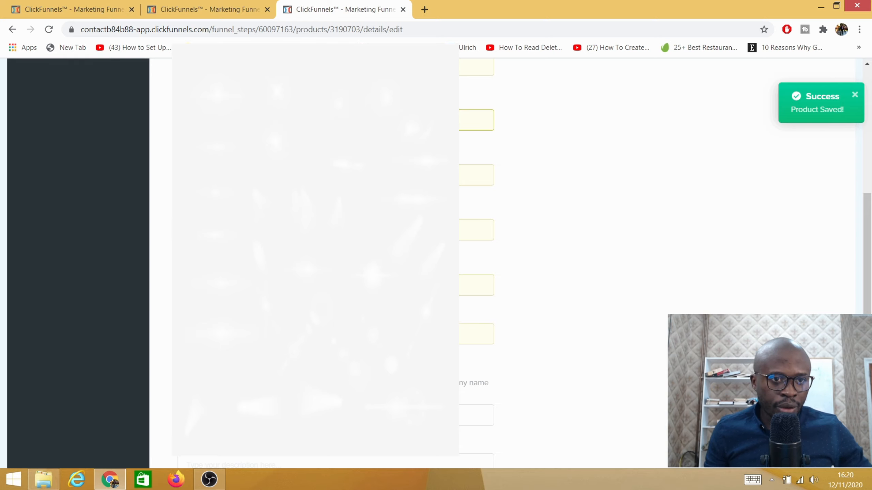
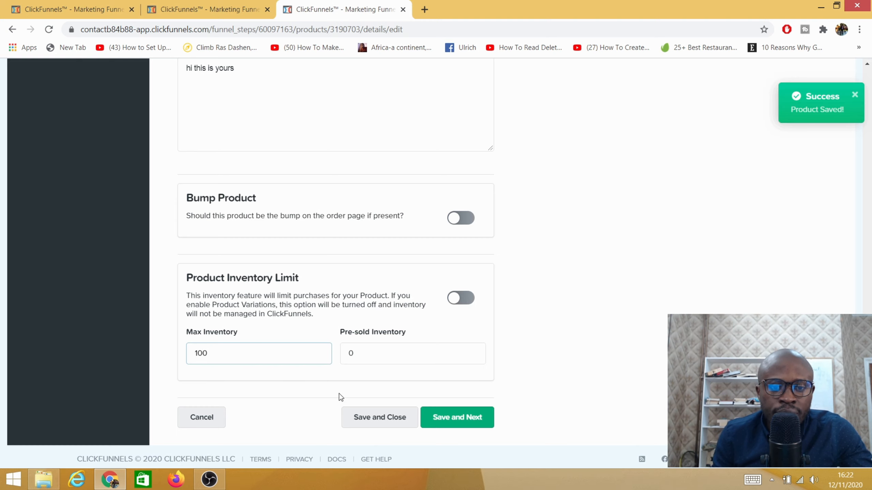
- Save the product details, continue to the product variations stage, and enable variations for this product
scroll(416, 368, "down", 1)
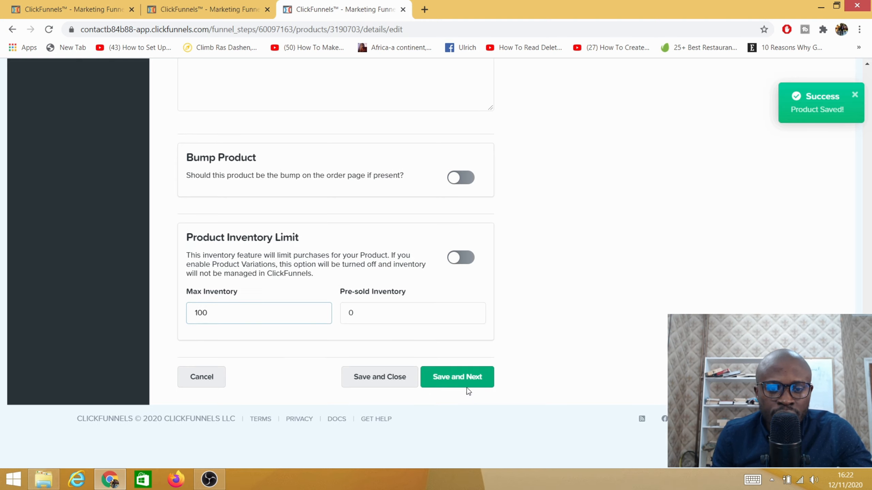
left_click(457, 381)
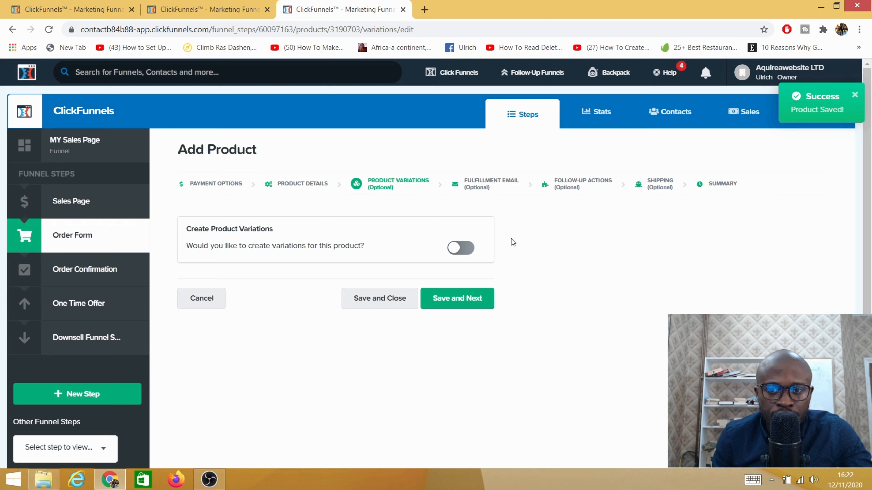
left_click(469, 252)
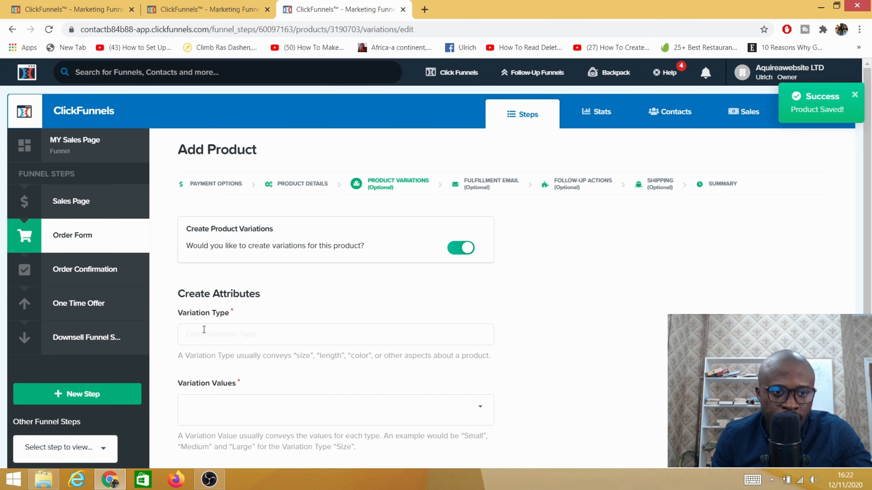
- Set the first attribute's variation type to color
scroll(204, 330, "down", 5)
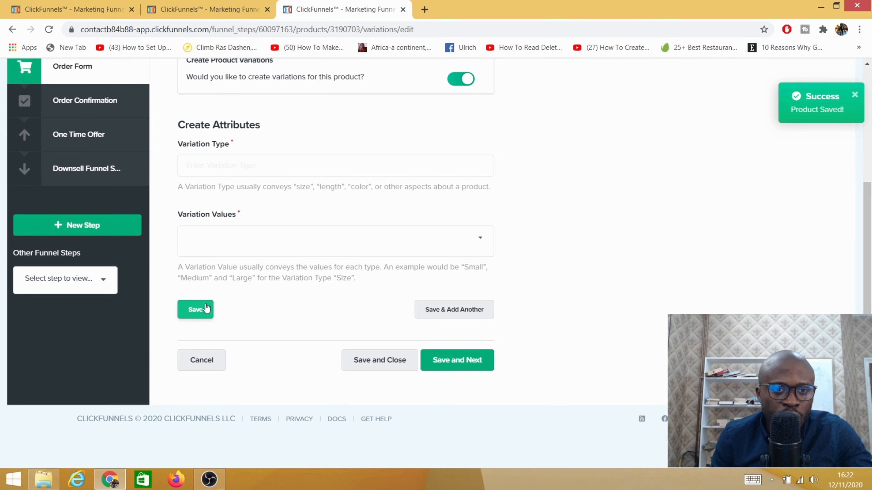
scroll(207, 308, "up", 3)
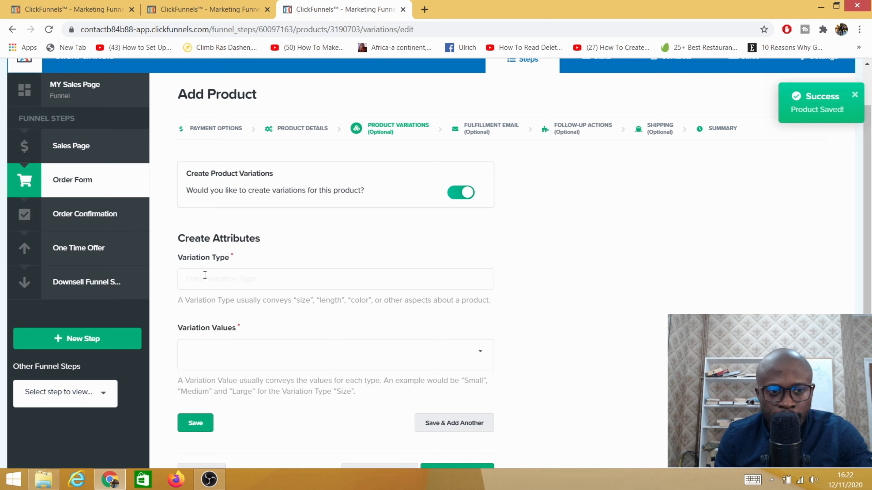
left_click(206, 285)
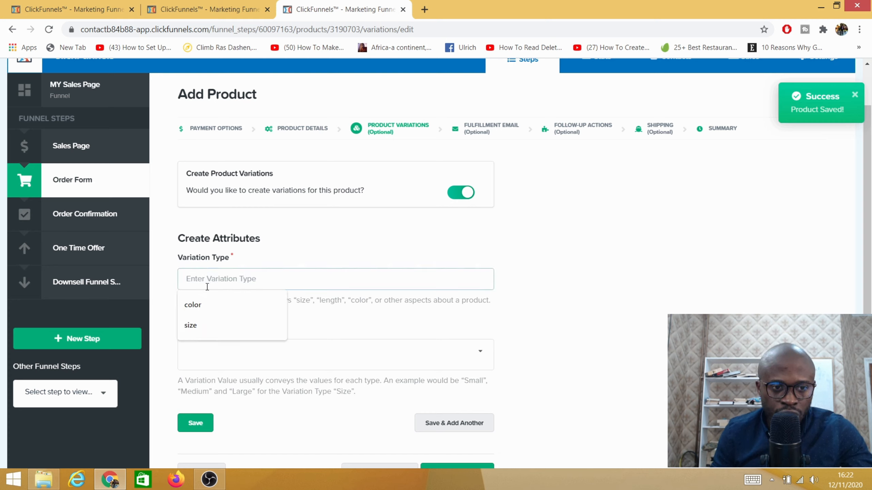
left_click(193, 305)
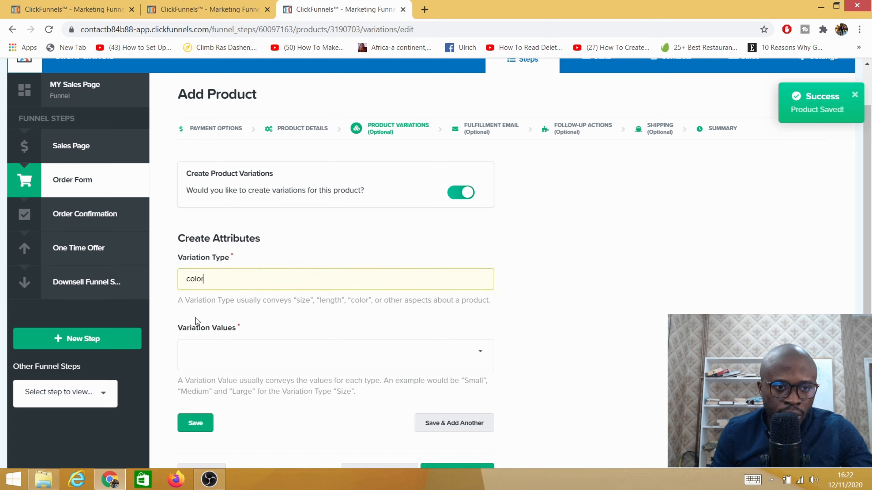
- Add blue, black and white as the color values, and save the attribute so that another one can be added
left_click(228, 352)
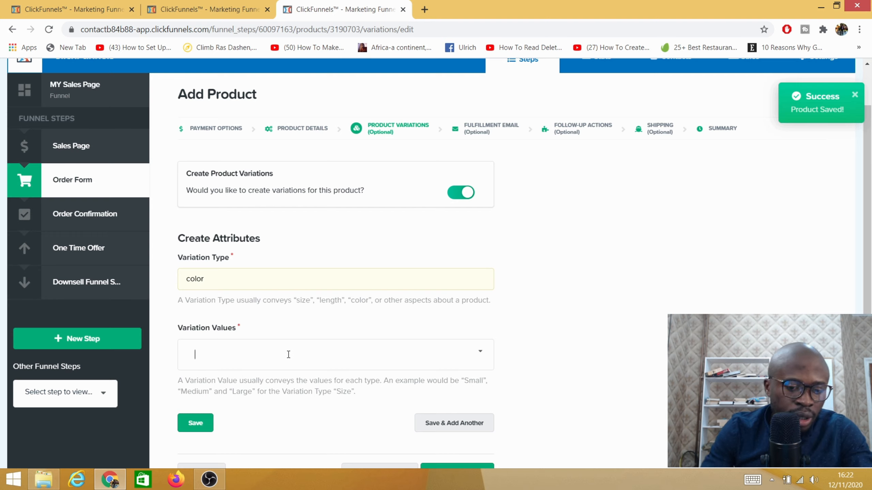
type("b")
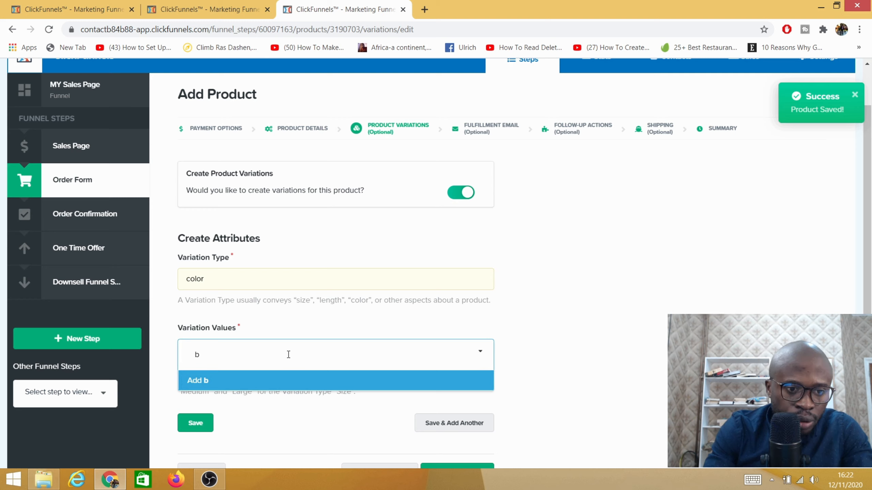
type("lue")
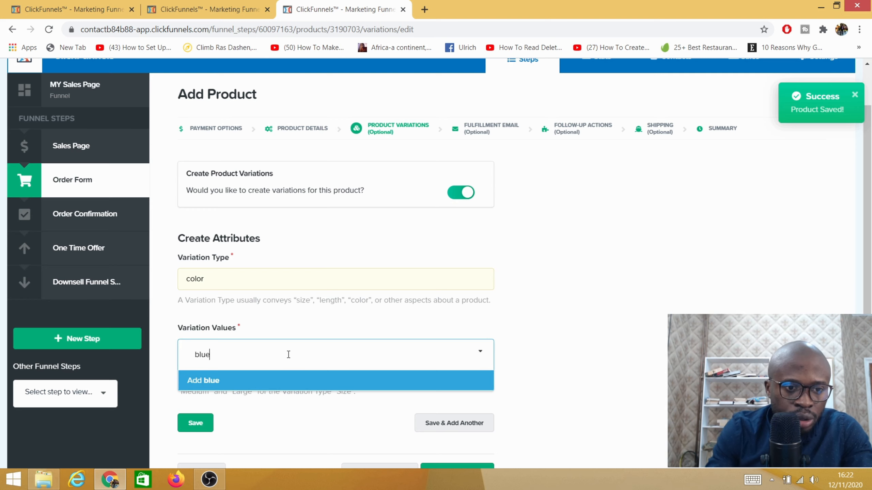
key("Return")
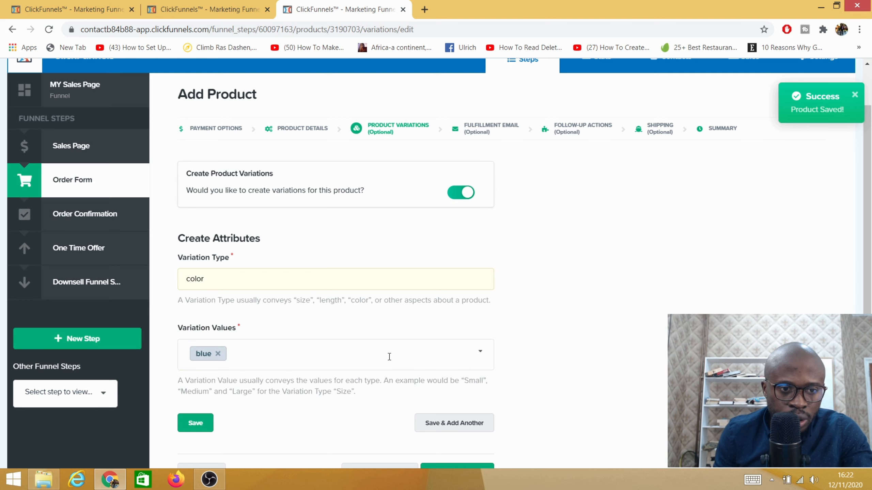
type("b")
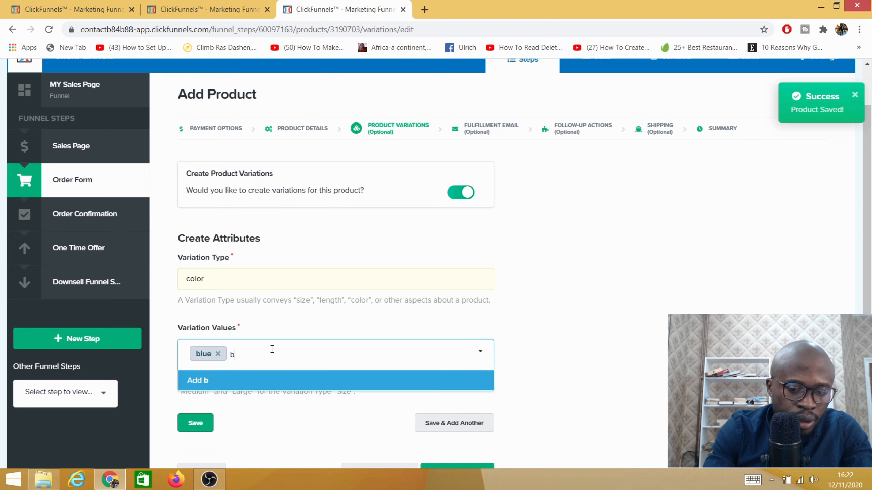
type("lack")
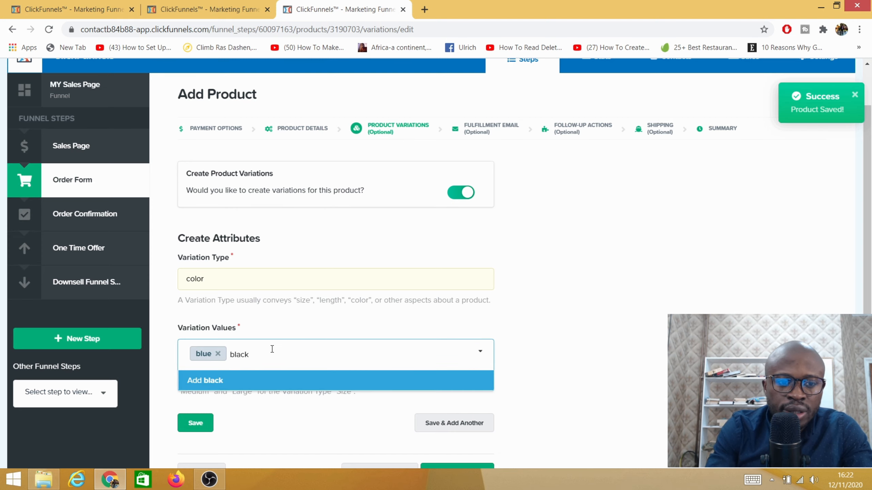
key("Return")
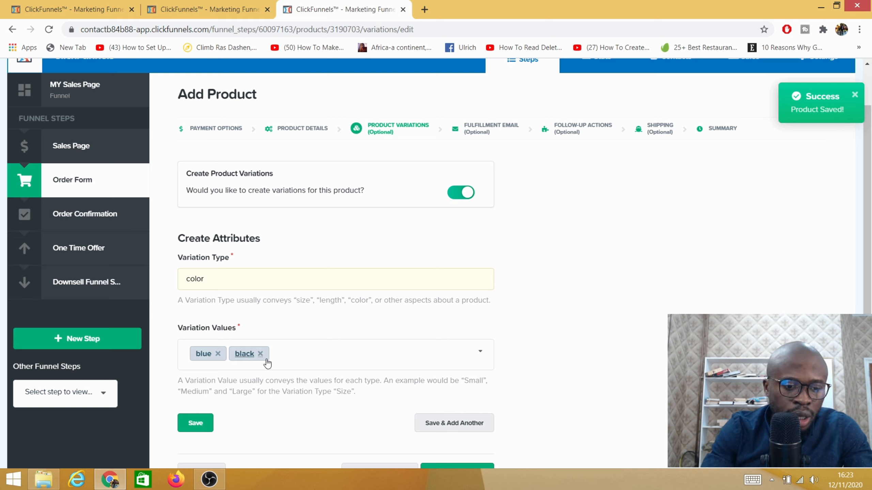
type("white")
key("Return")
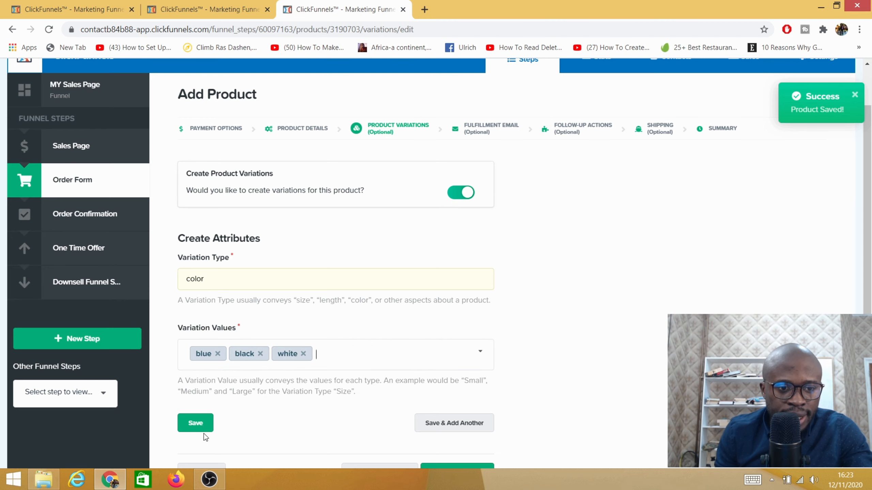
scroll(325, 368, "down", 3)
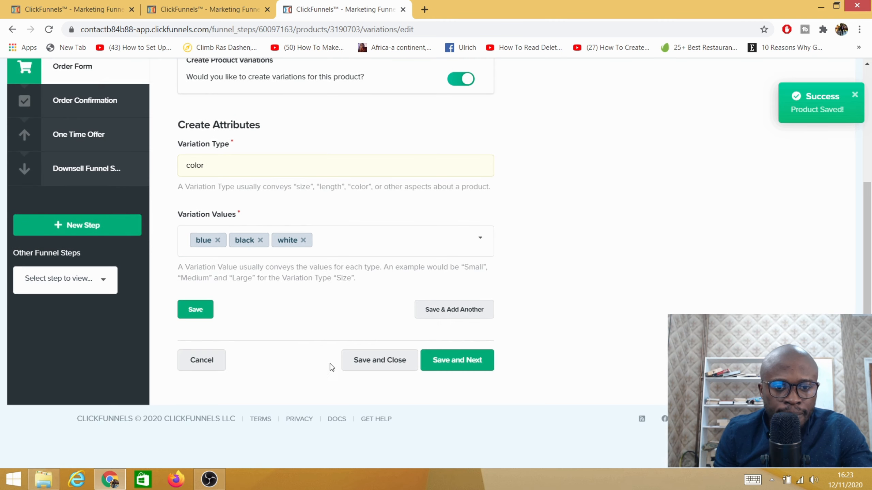
left_click(433, 311)
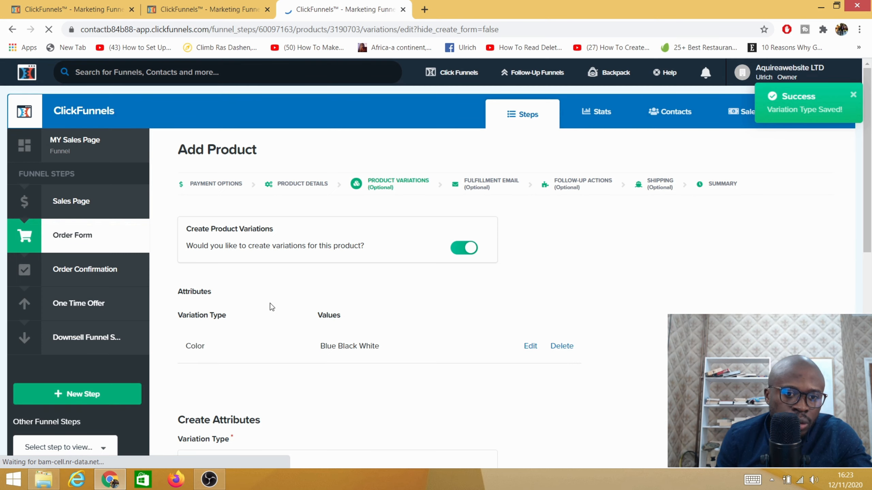
- Set the second attribute's variation type to size
scroll(309, 313, "down", 5)
scroll(316, 320, "up", 5)
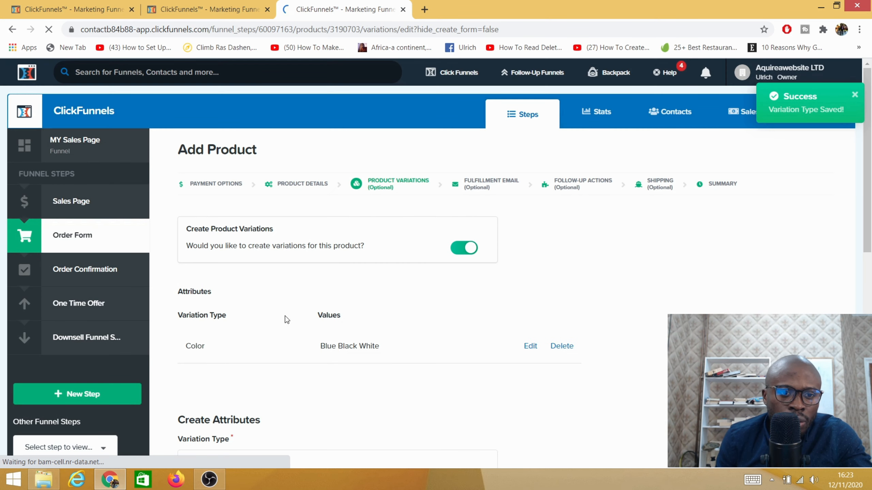
scroll(277, 312, "down", 3)
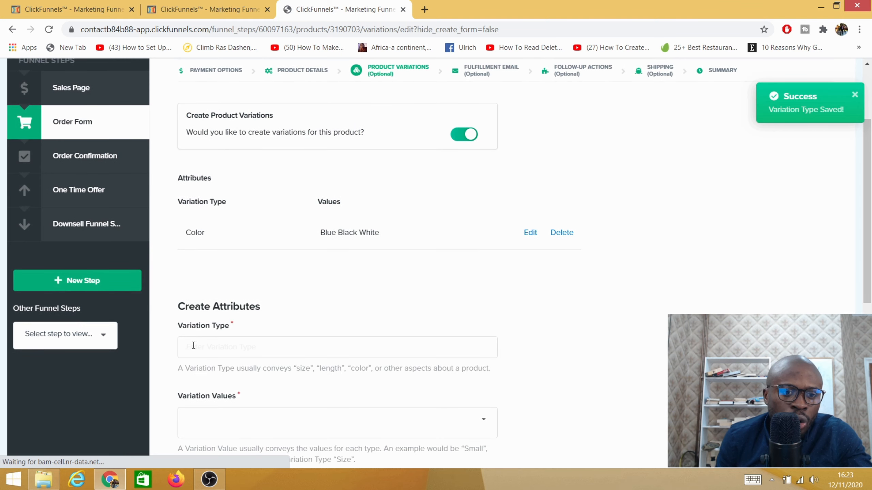
left_click(193, 345)
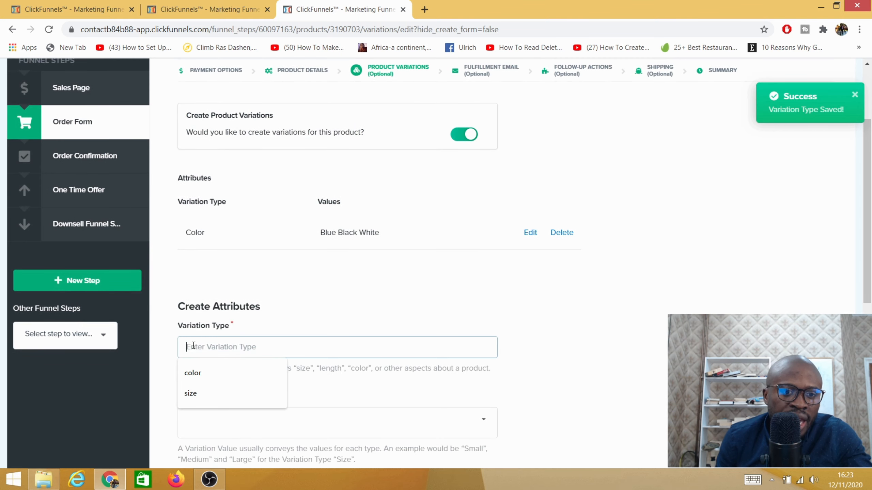
left_click(201, 394)
- Add S, M and L as the variation values of the size attribute
left_click(198, 419)
scroll(199, 419, "down", 3)
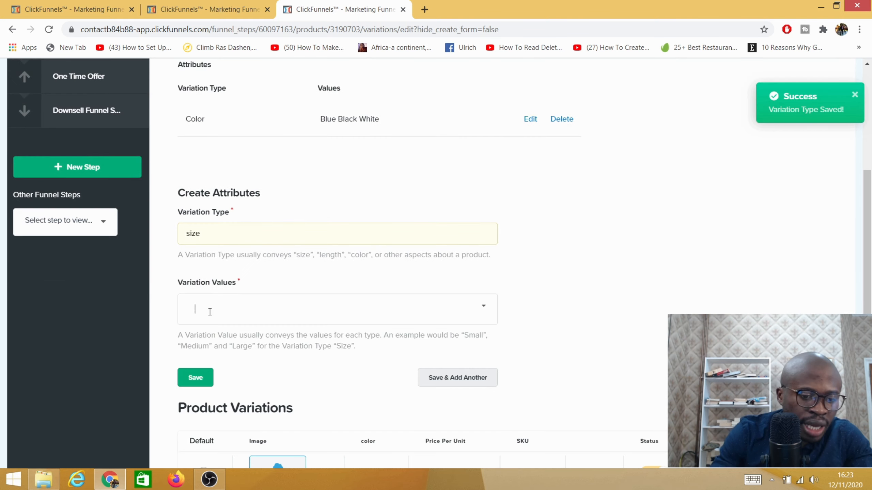
type("S")
key("Return")
type("M")
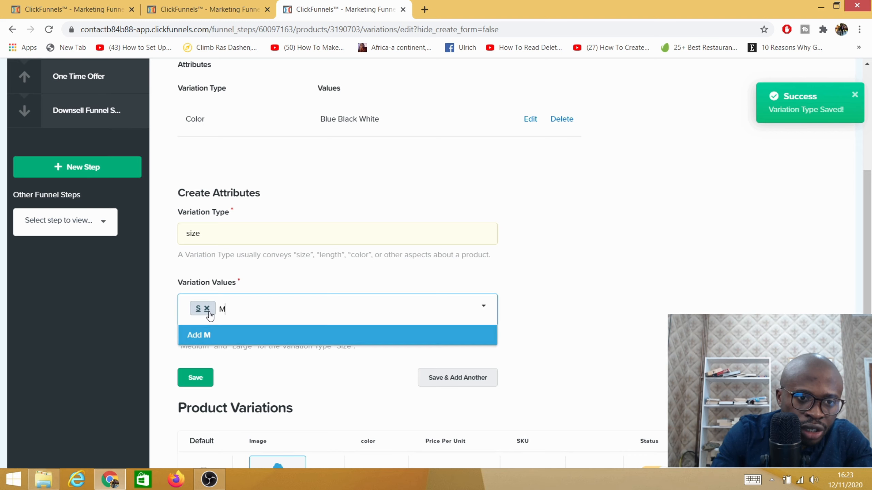
key("Return")
type("L")
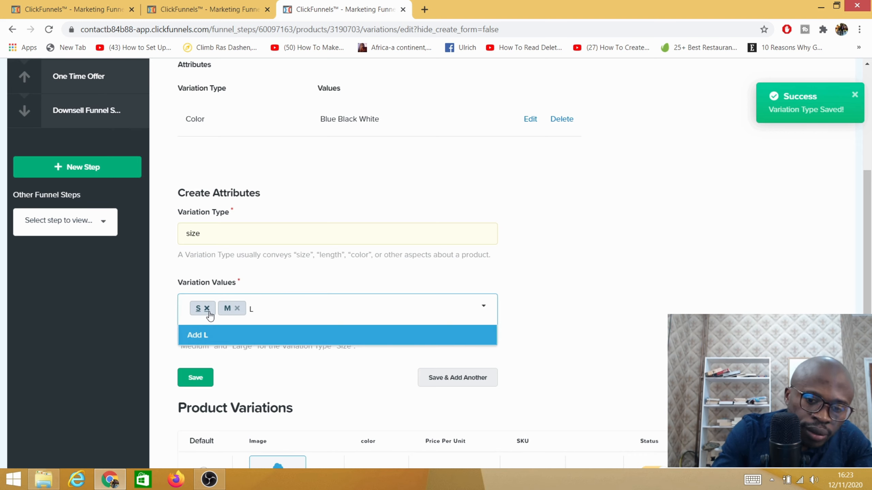
key("Return")
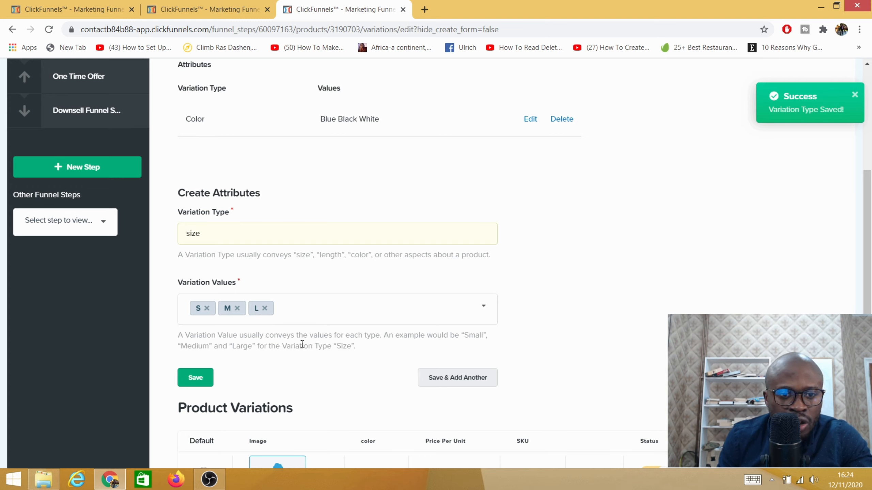
- Save the size attribute without adding another, and agree to regenerate the existing product variations
scroll(394, 330, "down", 5)
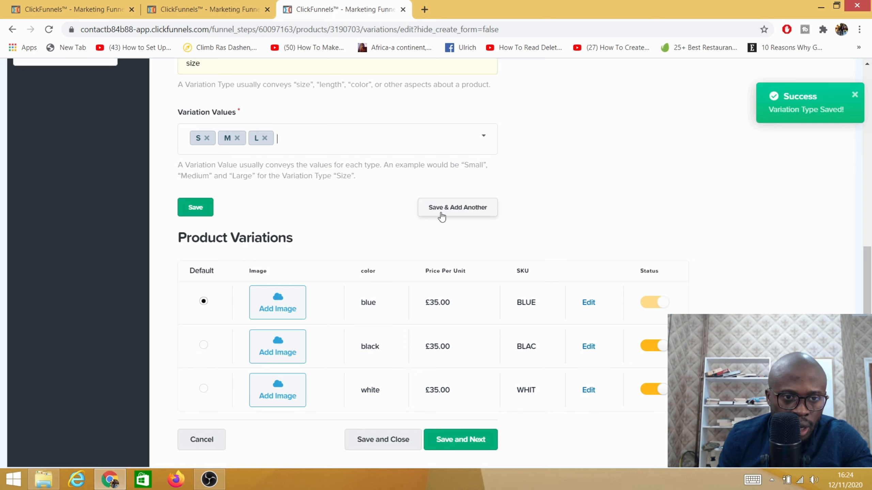
left_click(197, 213)
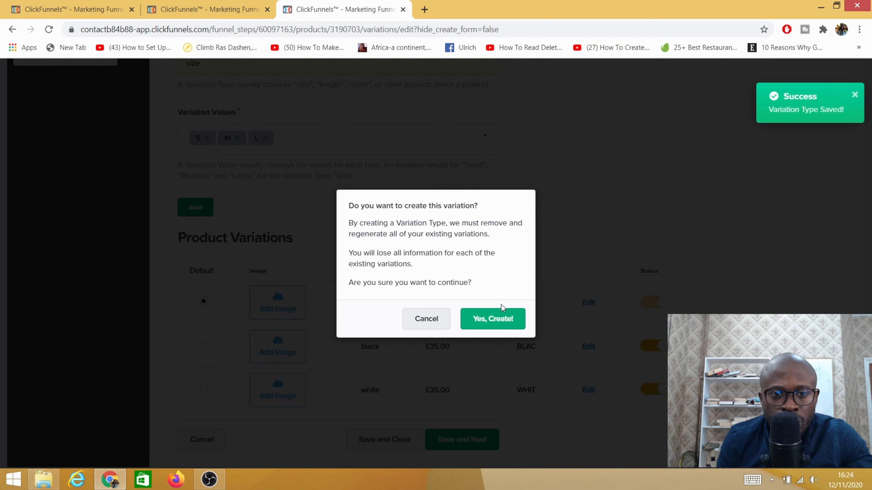
left_click(485, 328)
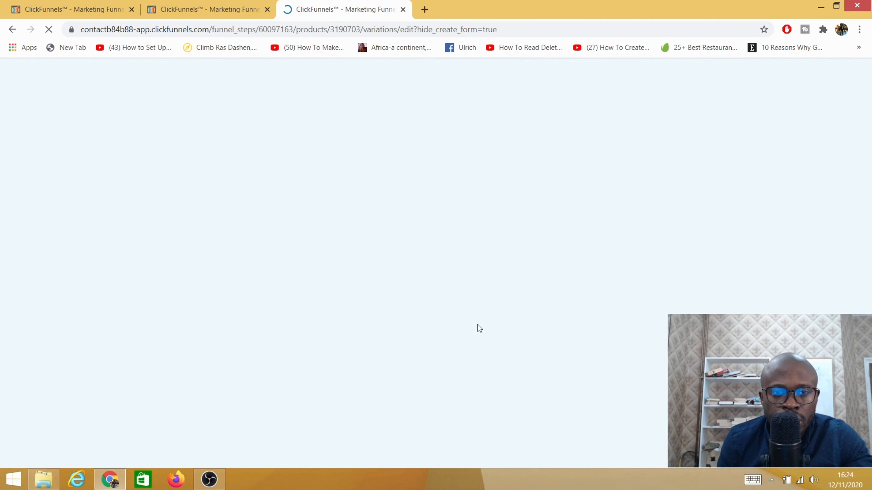
- Review the color and size combinations in the Product Variations table, including their prices, SKUs and statuses
scroll(315, 351, "down", 1)
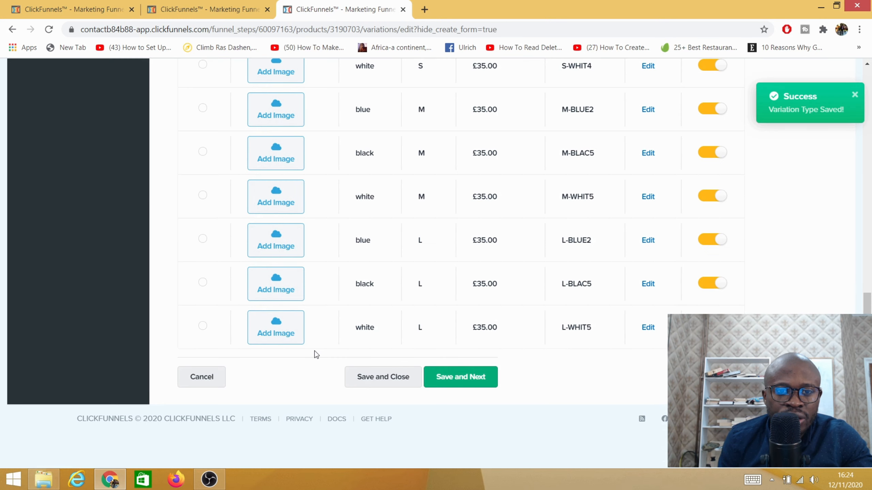
scroll(315, 351, "up", 4)
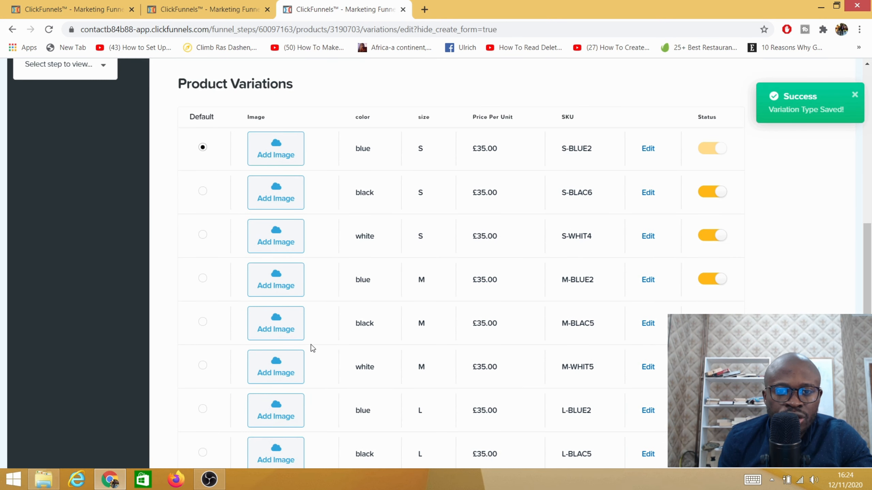
scroll(428, 251, "down", 3)
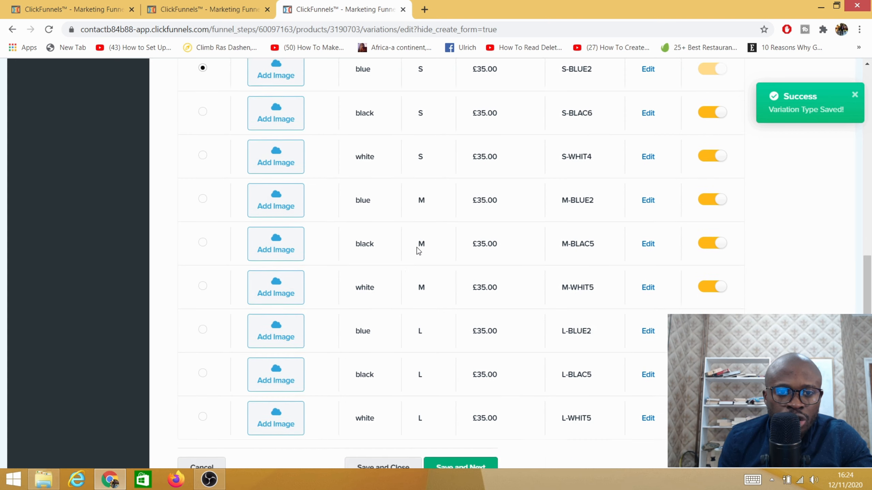
scroll(383, 165, "up", 3)
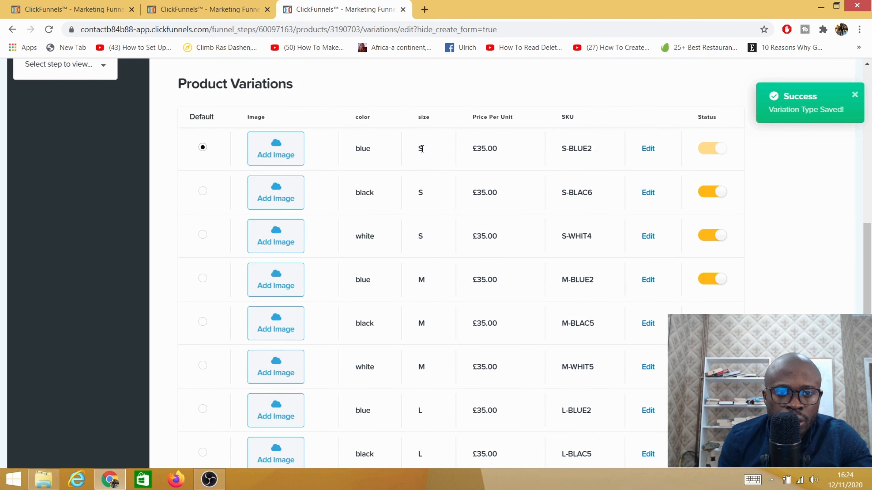
scroll(384, 240, "down", 5)
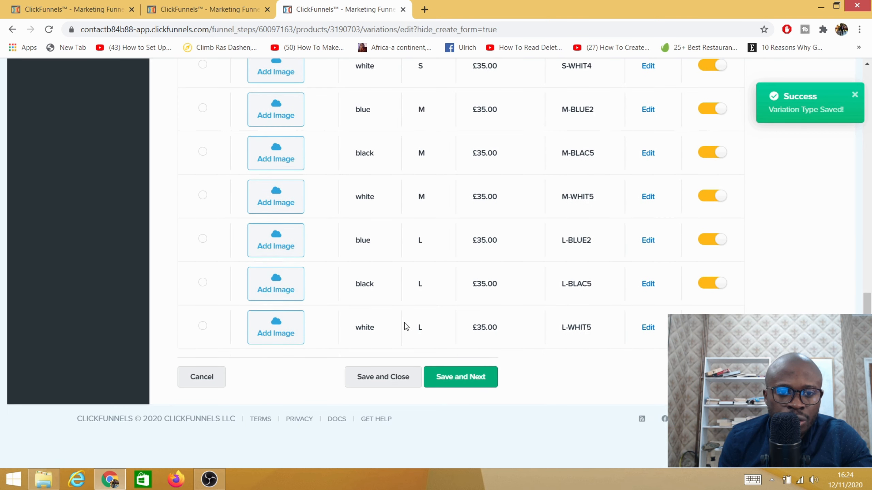
scroll(405, 323, "up", 6)
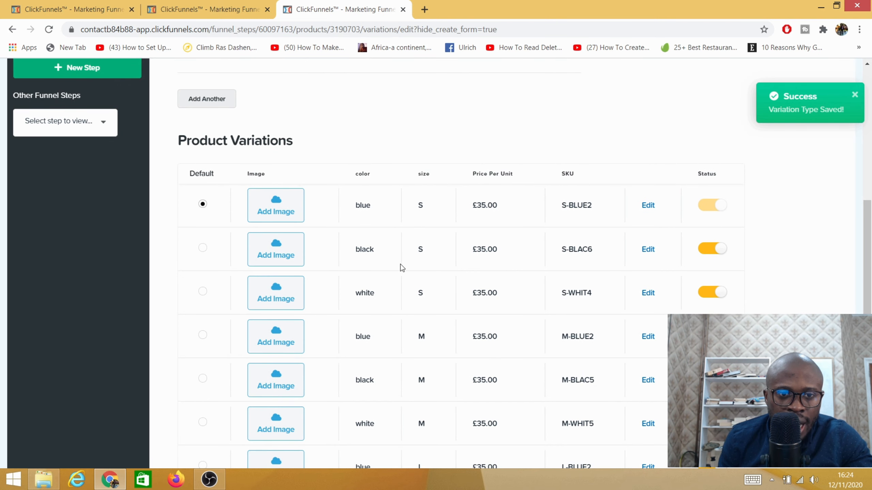
scroll(423, 327, "down", 5)
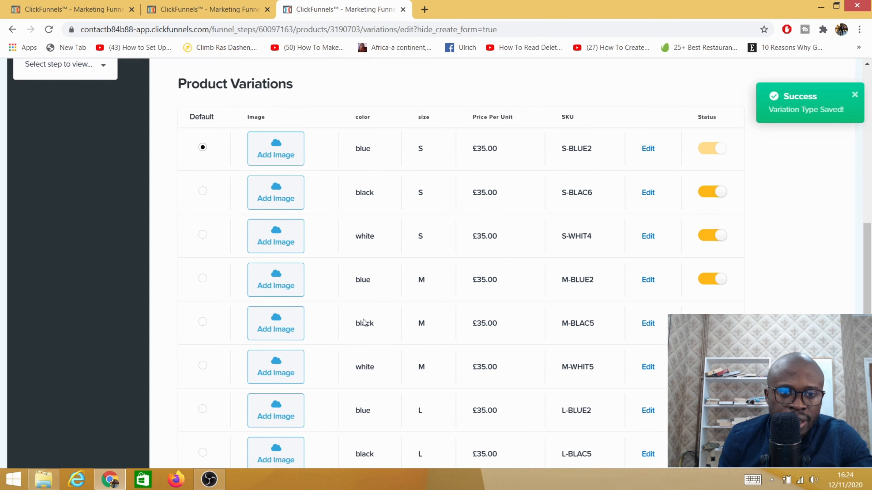
scroll(377, 335, "up", 6)
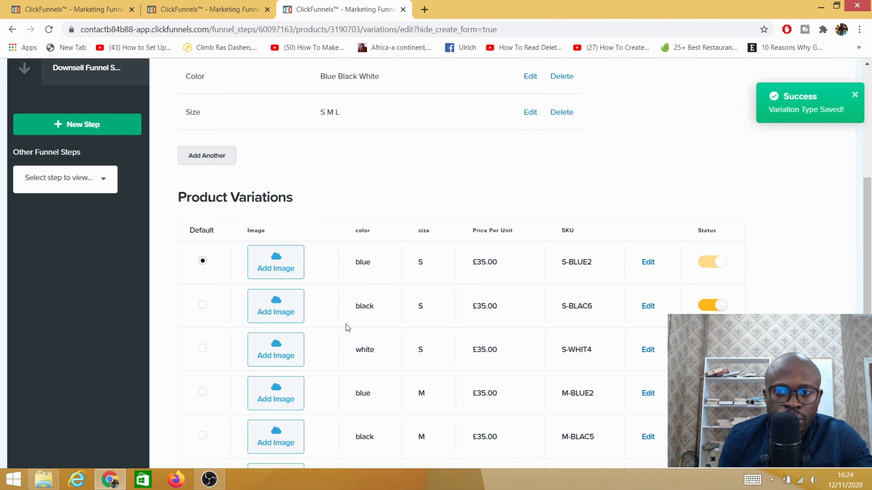
- Add BBQ tool photos to the product variations, giving blue S the four-piece utensil picture
left_click(274, 268)
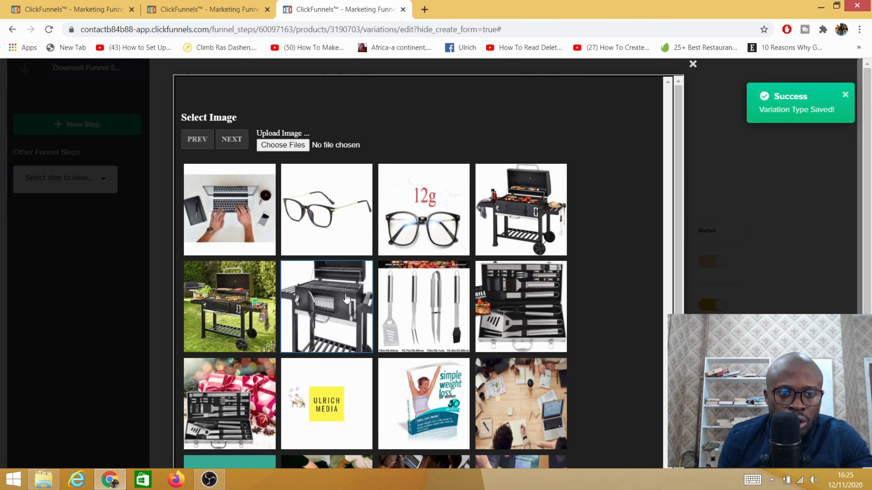
left_click(424, 321)
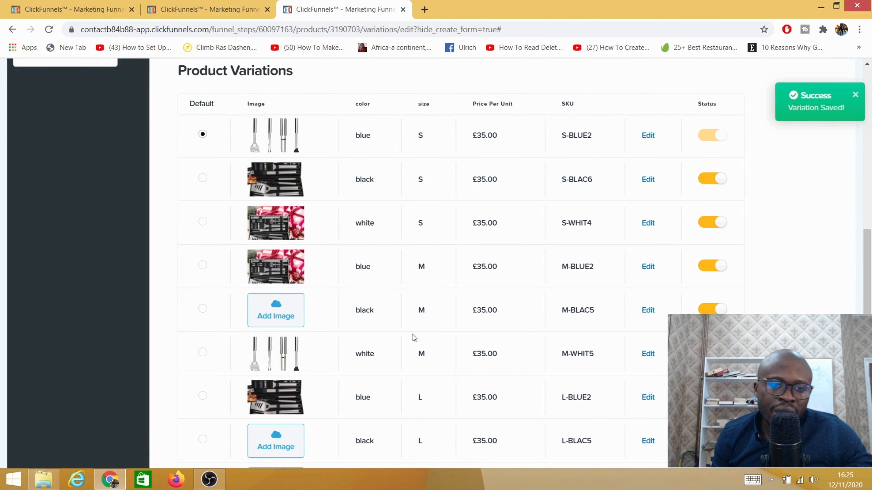
scroll(363, 349, "up", 2)
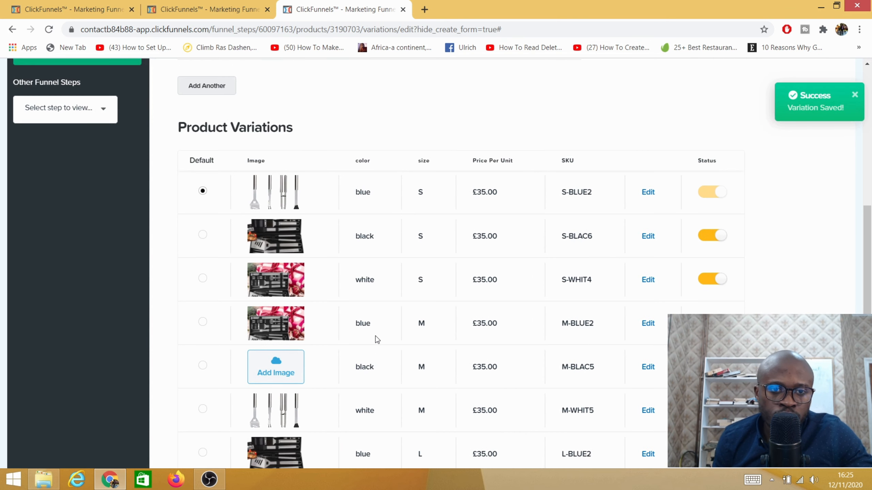
scroll(381, 329, "down", 7)
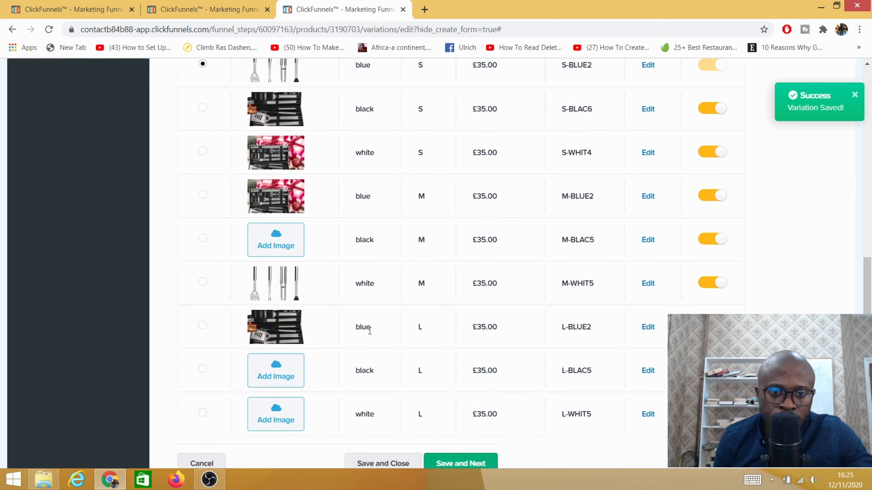
scroll(610, 330, "up", 5)
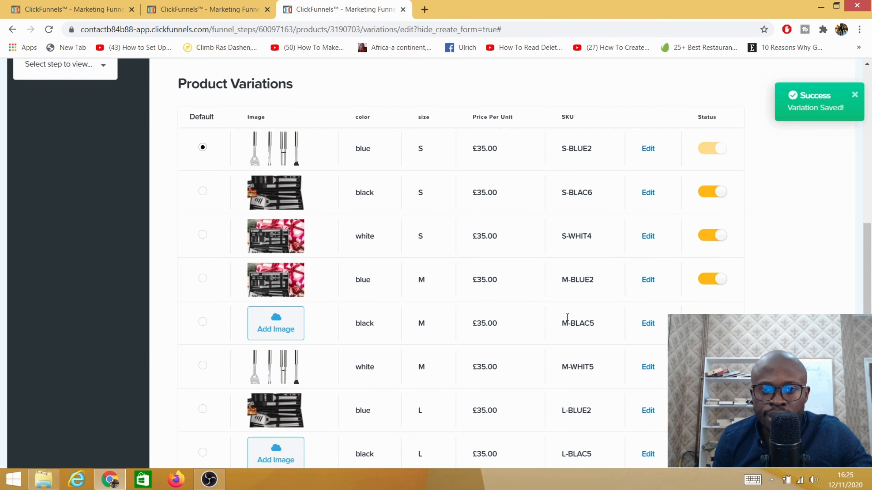
- Inspect the blue S variation's price, SKU, image alt text and description fields, and leave without updating it
left_click(646, 149)
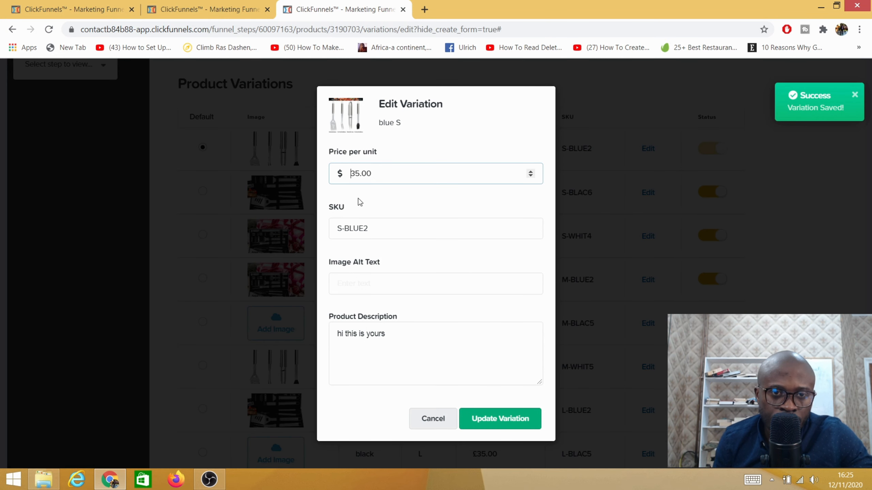
left_click(351, 281)
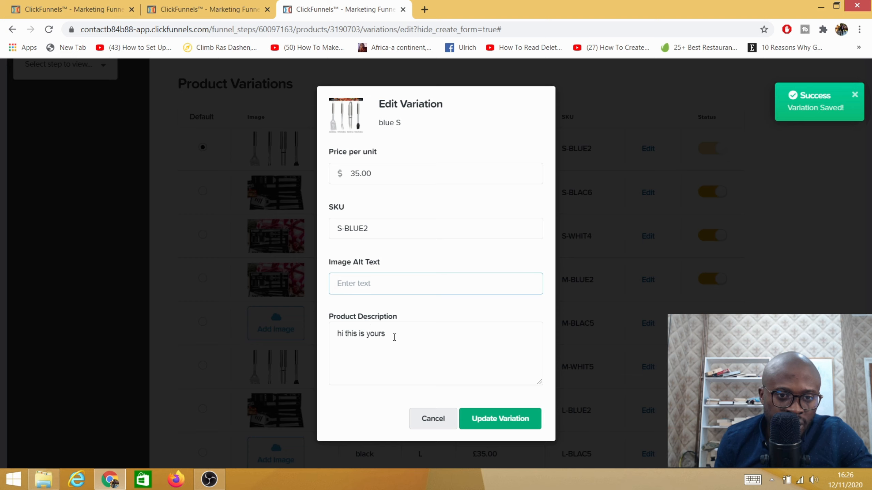
left_click(377, 353)
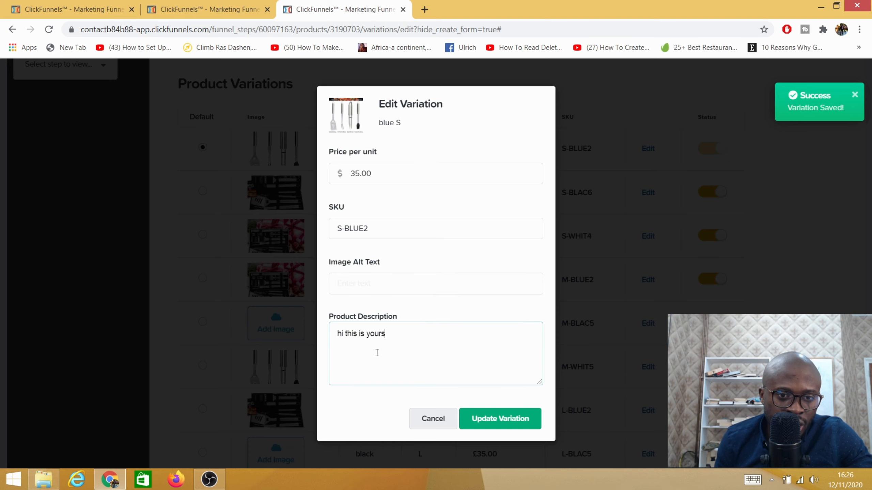
left_click(429, 420)
- Save the variations and enable the fulfillment email with the subject "Thank you for your purchase"
scroll(486, 285, "down", 5)
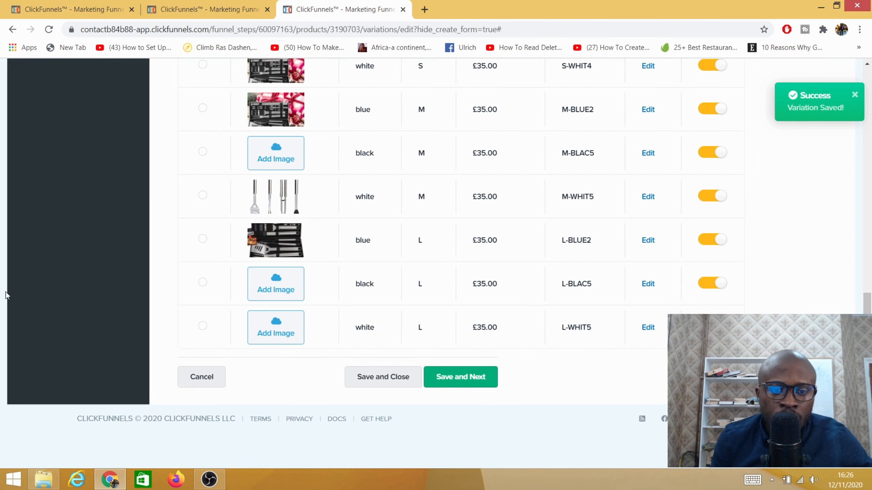
left_click(462, 379)
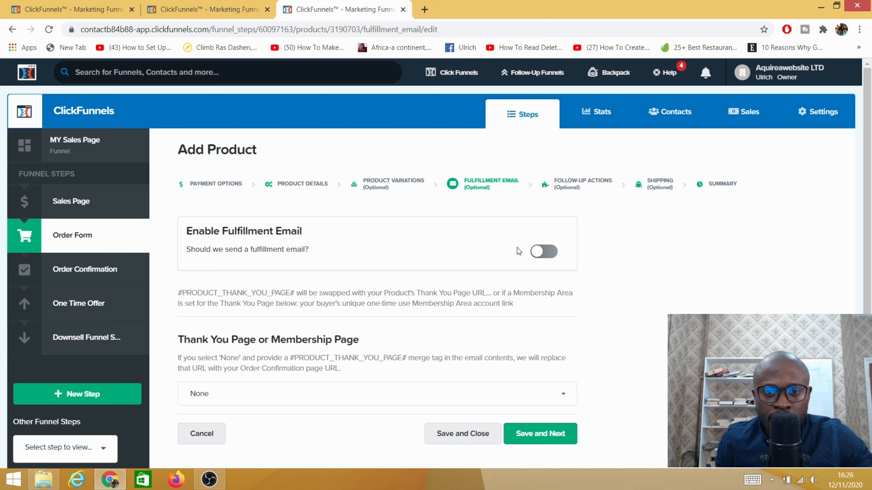
left_click(549, 254)
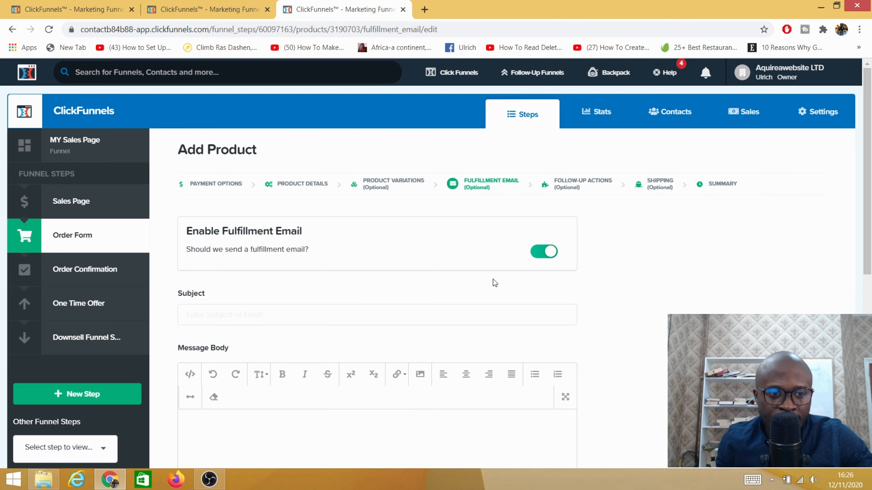
left_click(270, 321)
type("Thank you for your purchase")
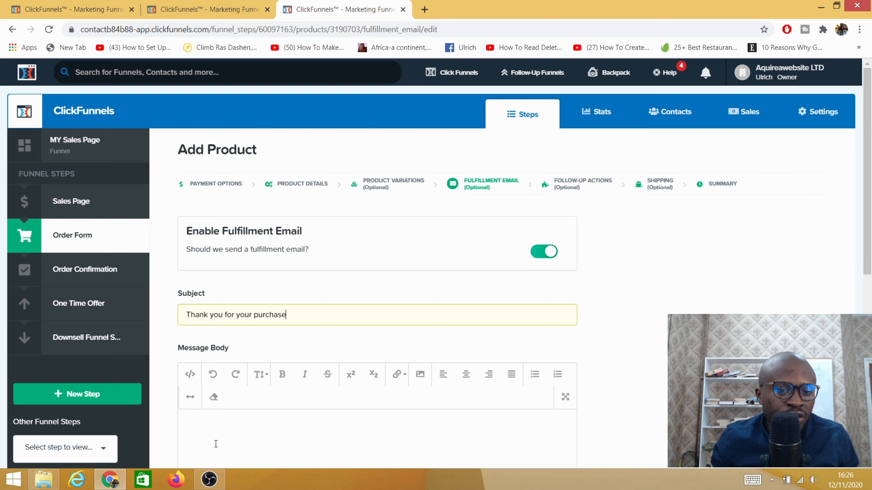
- Copy the subject text "Thank you for your purchase" into the message body of the fulfillment email
left_click(228, 428)
left_click_drag(301, 314, 184, 314)
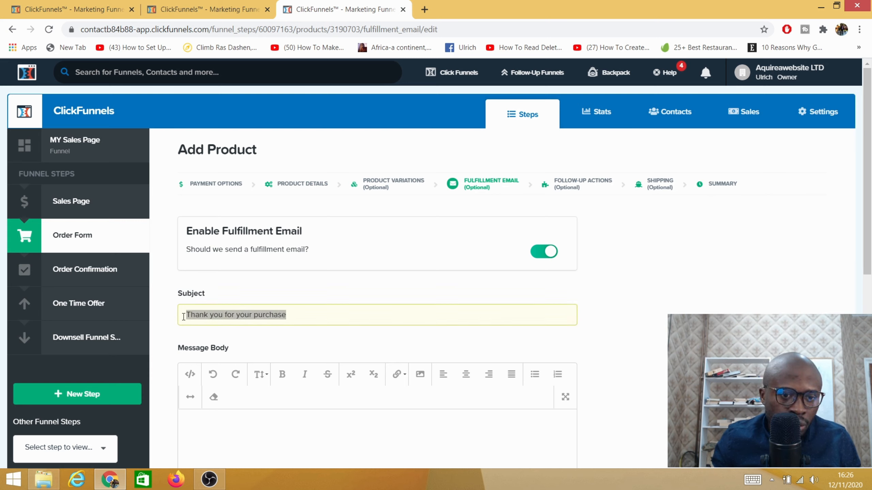
right_click(229, 314)
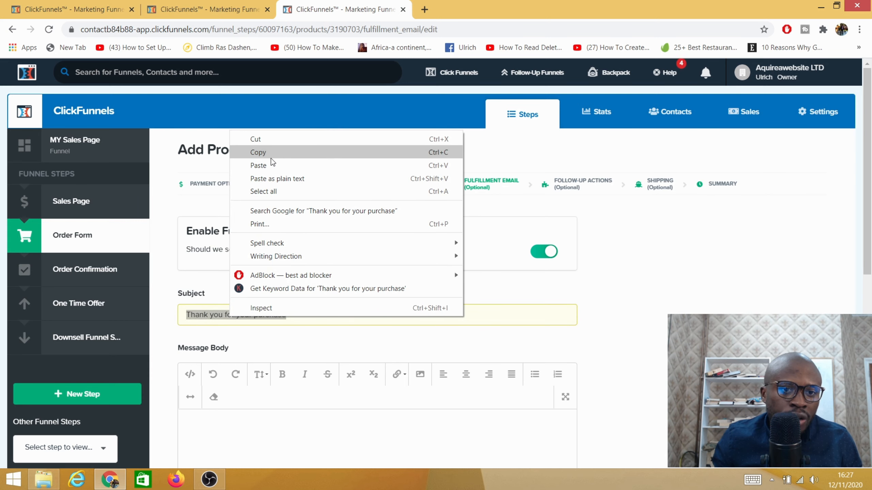
left_click(281, 152)
left_click(194, 421)
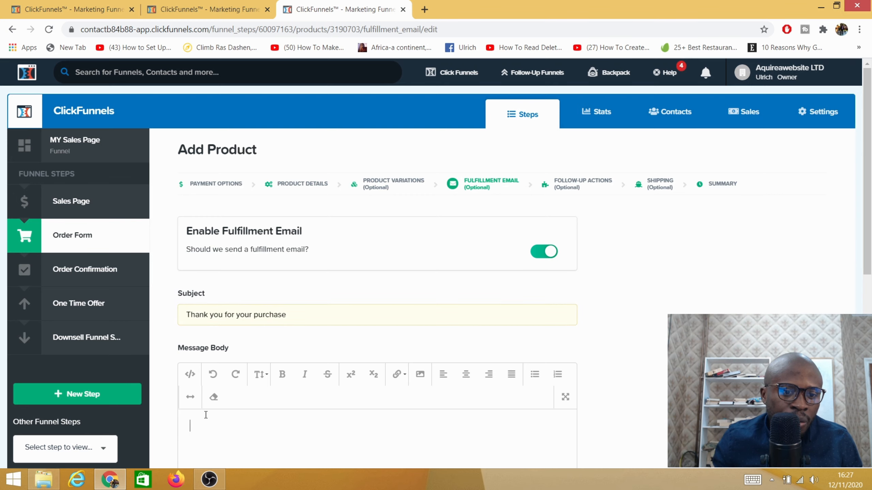
right_click(206, 413)
left_click(237, 309)
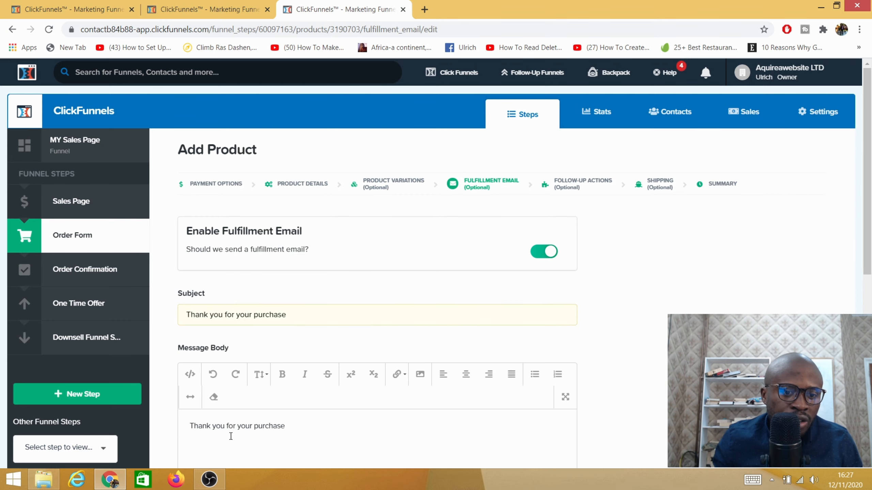
- Check the thank you or membership page choices, keep None, and save the fulfillment email settings
scroll(235, 440, "down", 5)
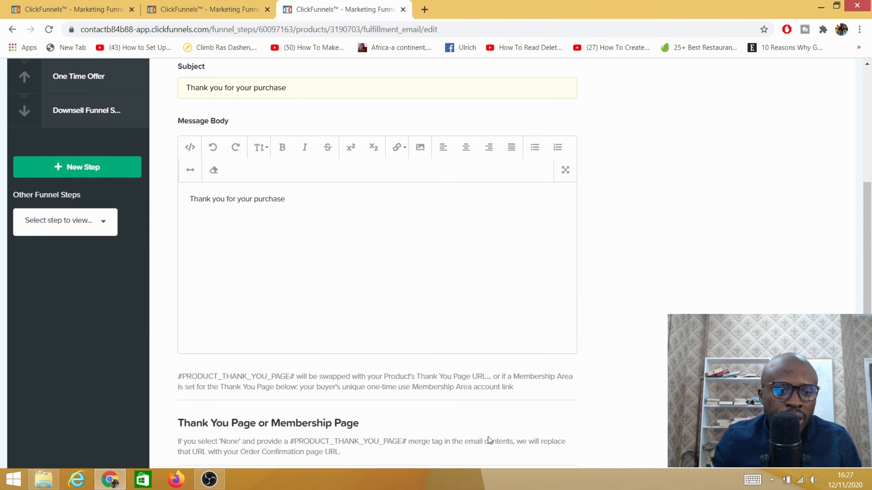
scroll(489, 441, "down", 3)
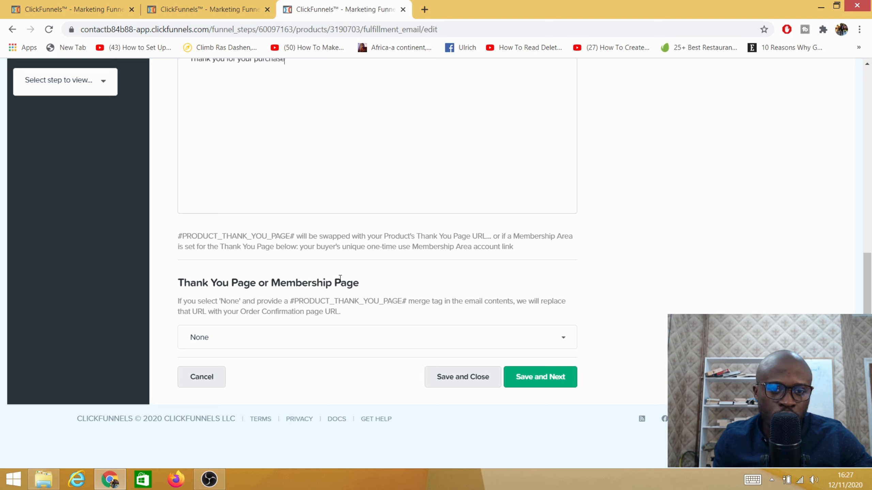
left_click(561, 342)
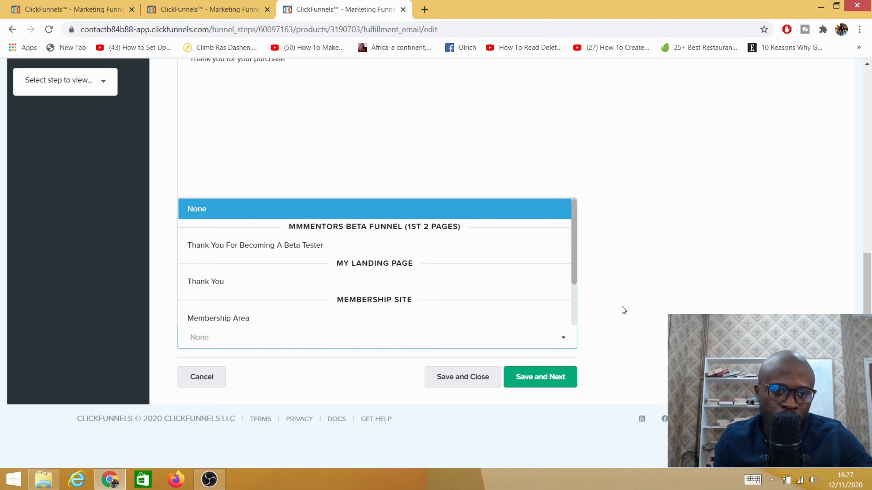
left_click(666, 298)
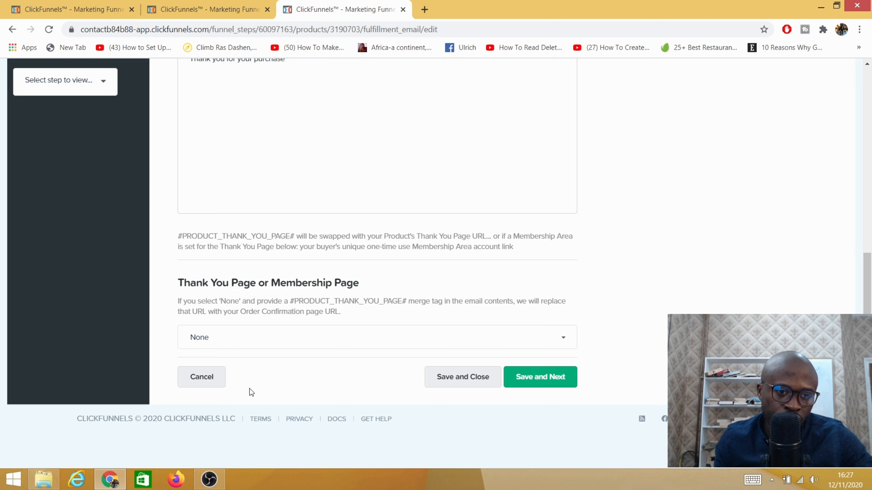
left_click(530, 379)
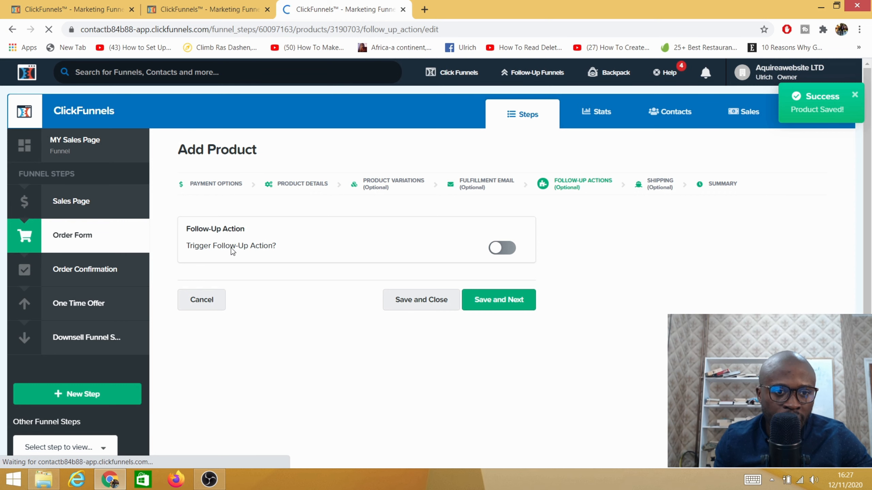
- Enable the follow-up action with the Active Campaign integration and save it to continue to shipping
left_click(505, 250)
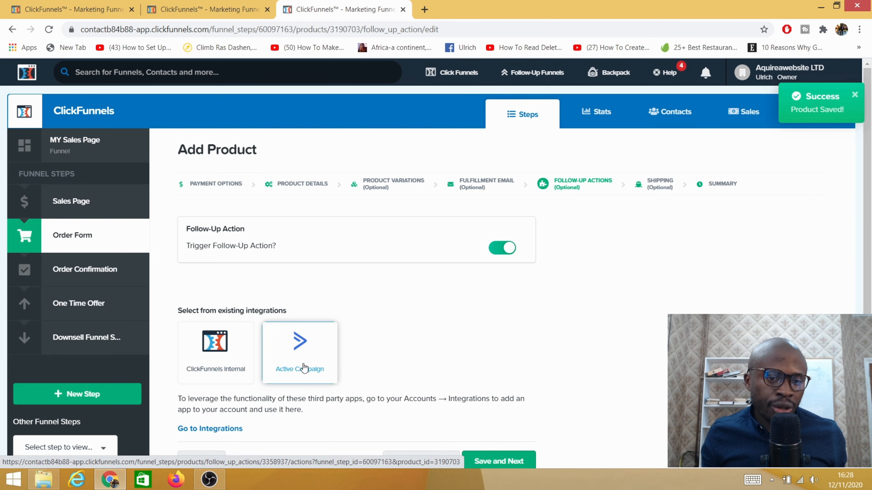
scroll(311, 358, "down", 3)
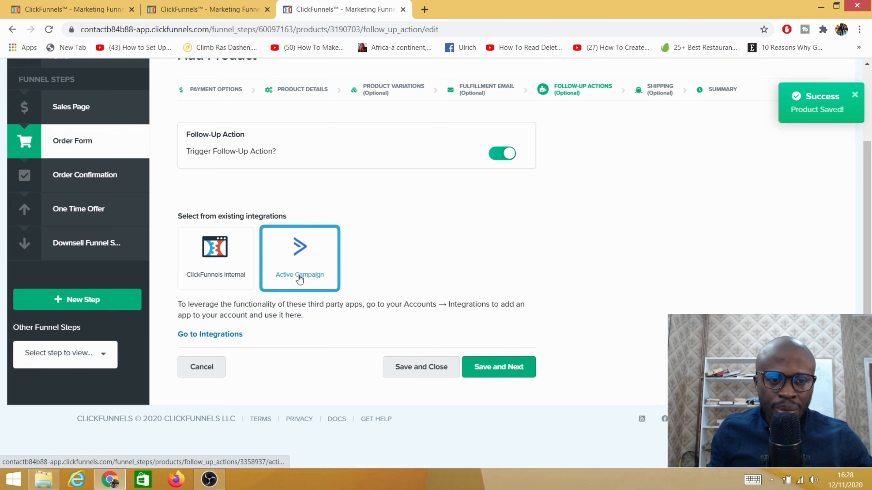
left_click(503, 369)
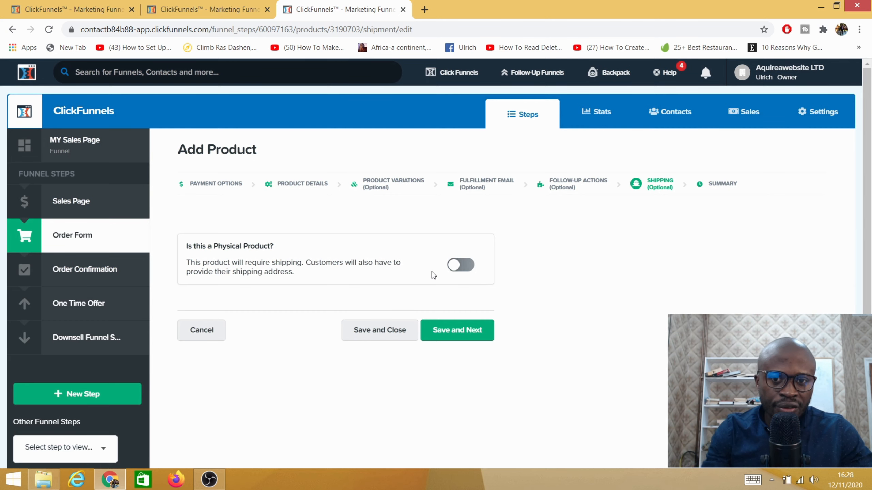
- Try the physical product option, switch it back off, and save the shipping settings to continue to the summary
left_click(470, 267)
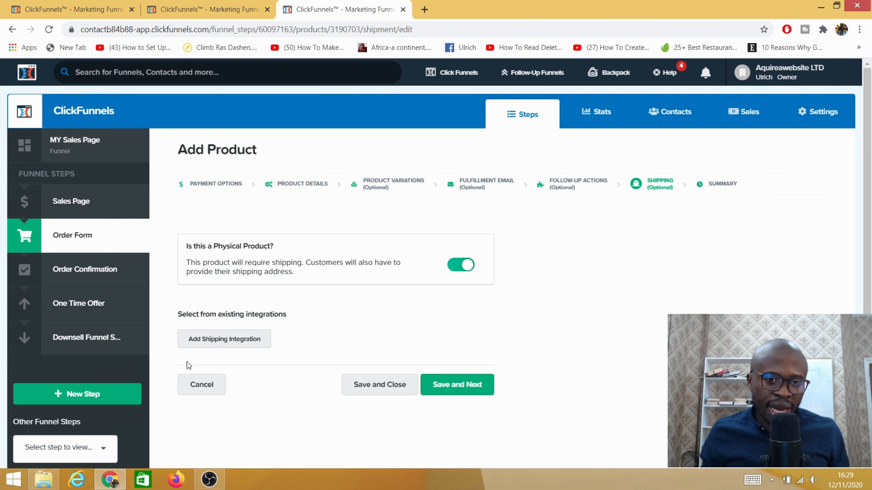
left_click(455, 267)
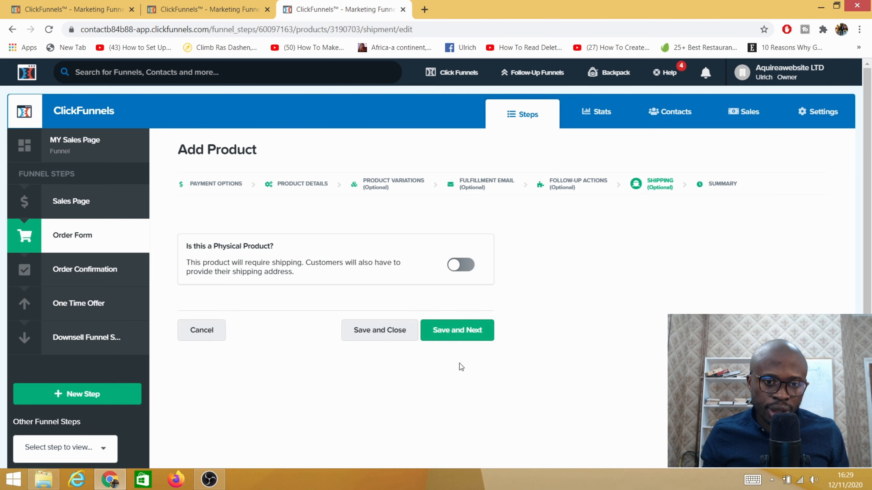
left_click(457, 330)
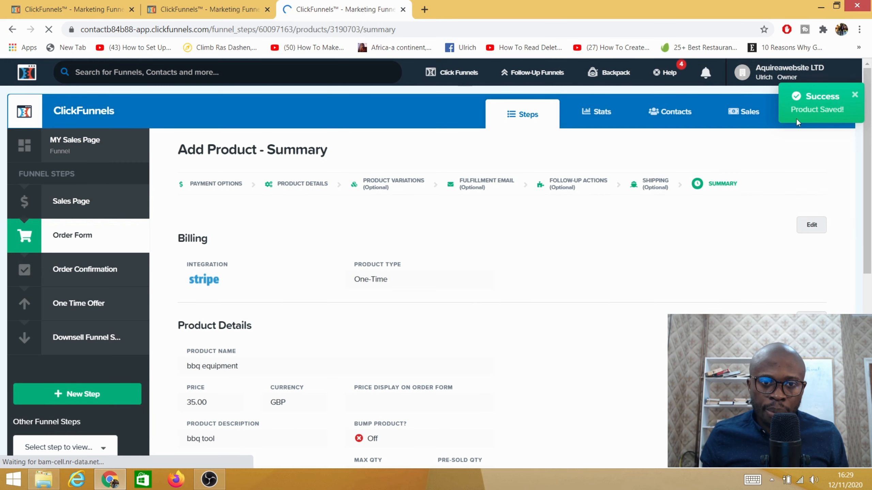
- Start a second product for the order form as a One-Time product using the Stripe integration
scroll(319, 319, "down", 10)
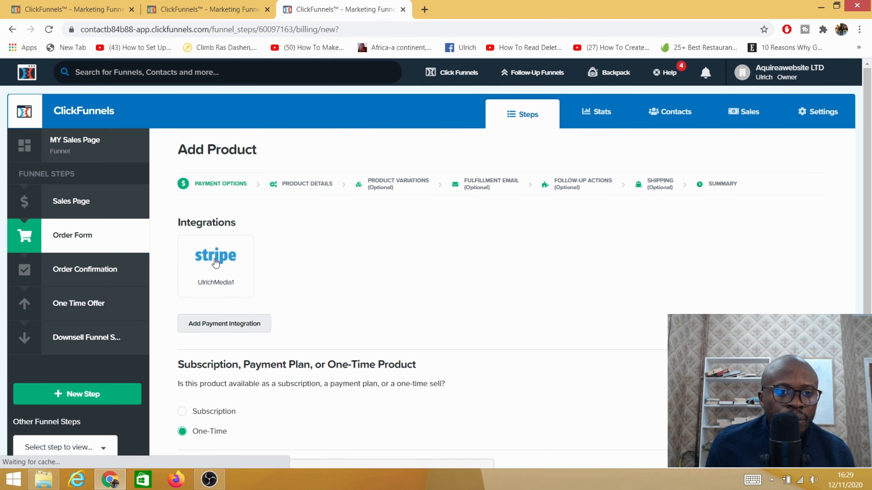
left_click(218, 267)
scroll(388, 296, "down", 1)
scroll(387, 292, "down", 6)
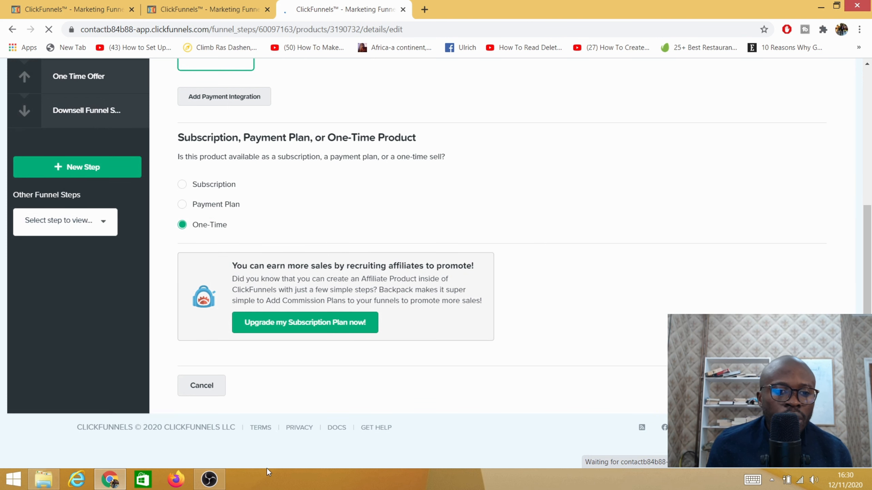
- Name the second product SUMMER GLASSES and set its price to 38.97
left_click_drag(316, 244, 126, 241)
type("SUMMER GLASSES")
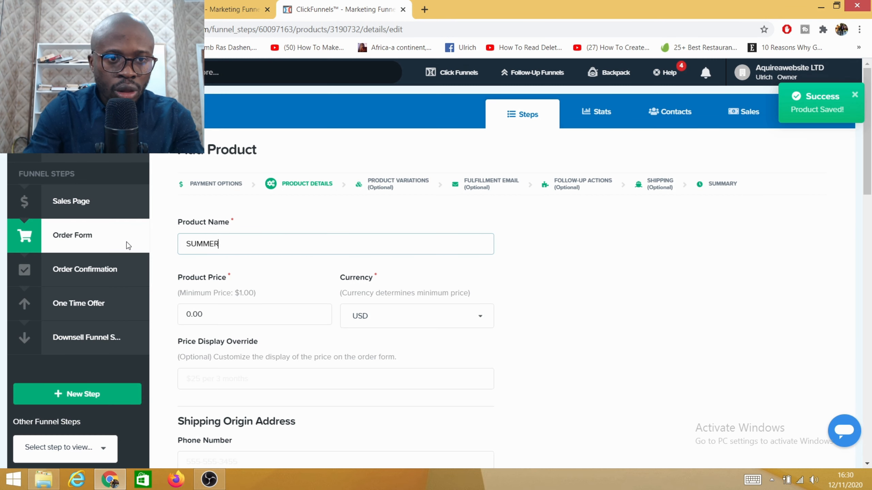
left_click(190, 322)
key("BackSpace")
type("38")
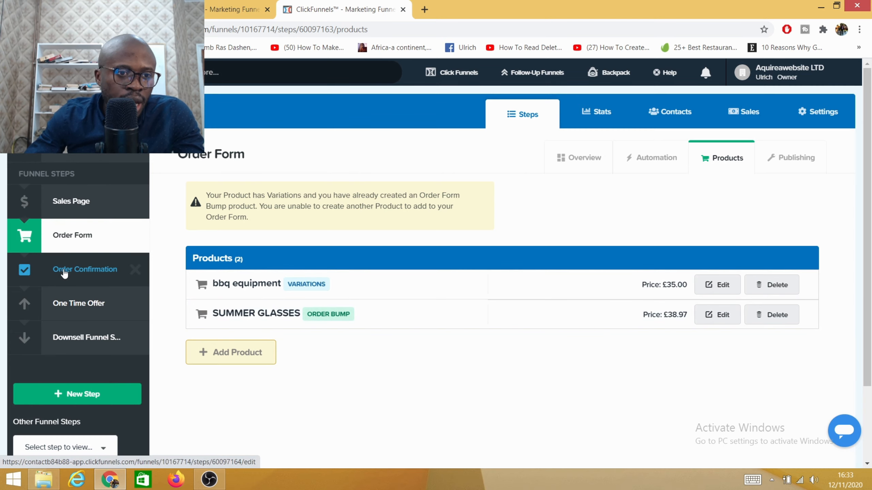
- Enable Digital Table Rush in the Order Form step's publishing settings and update the funnel step
left_click(58, 244)
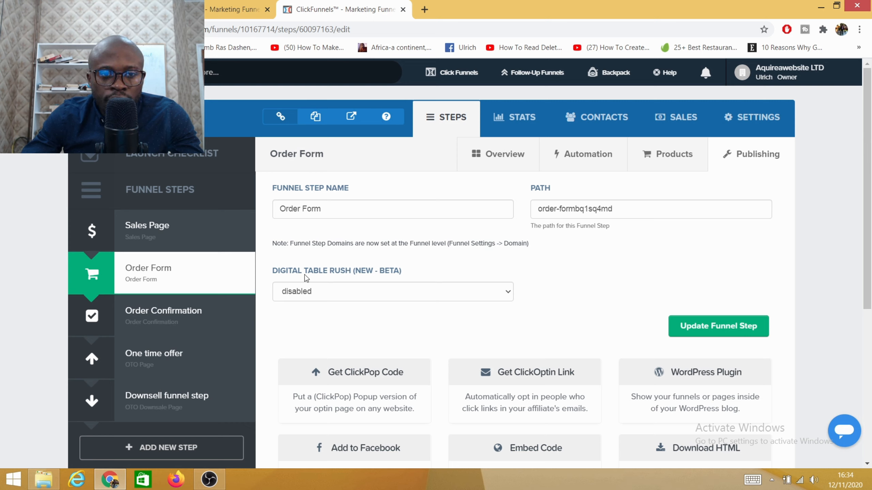
left_click(462, 297)
left_click(303, 326)
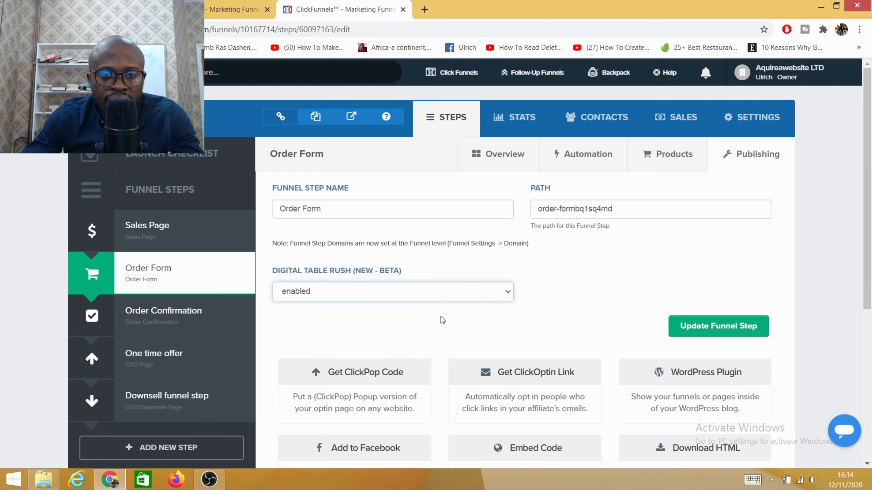
scroll(441, 320, "down", 6)
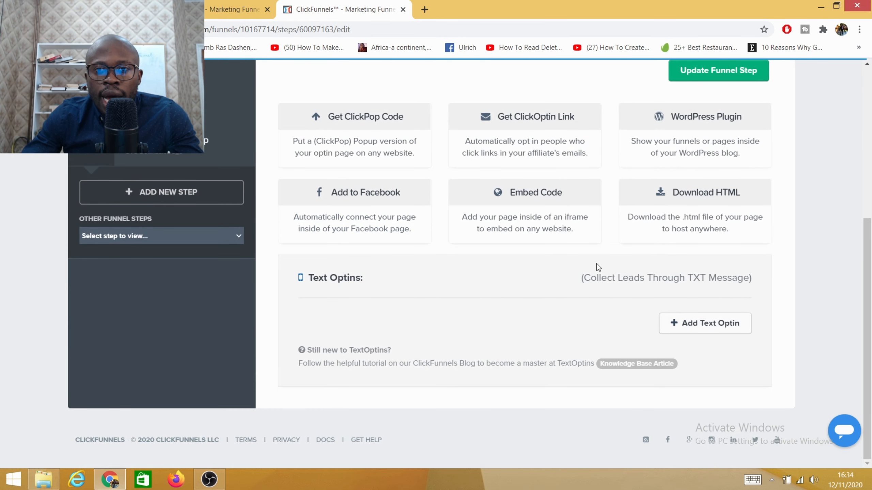
left_click(711, 73)
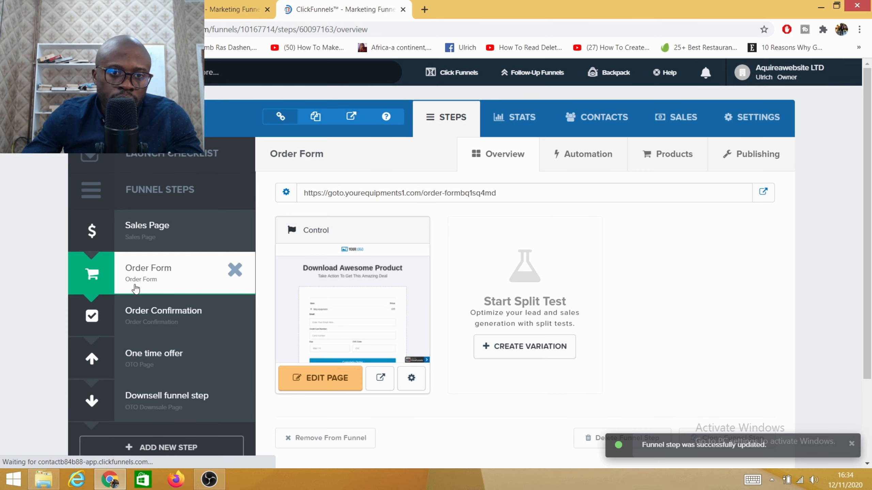
- Open the Order Form step's page for editing and review its layout from headline to payment fields
scroll(189, 333, "down", 3)
scroll(192, 328, "up", 3)
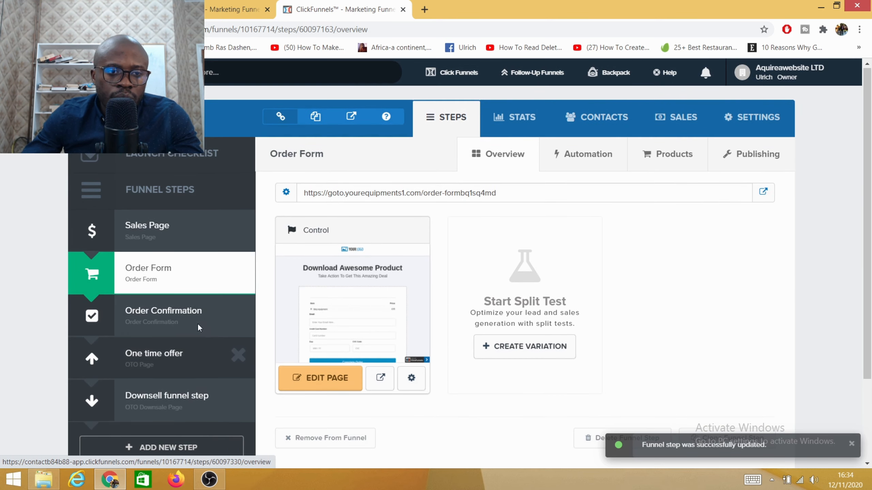
left_click(311, 380)
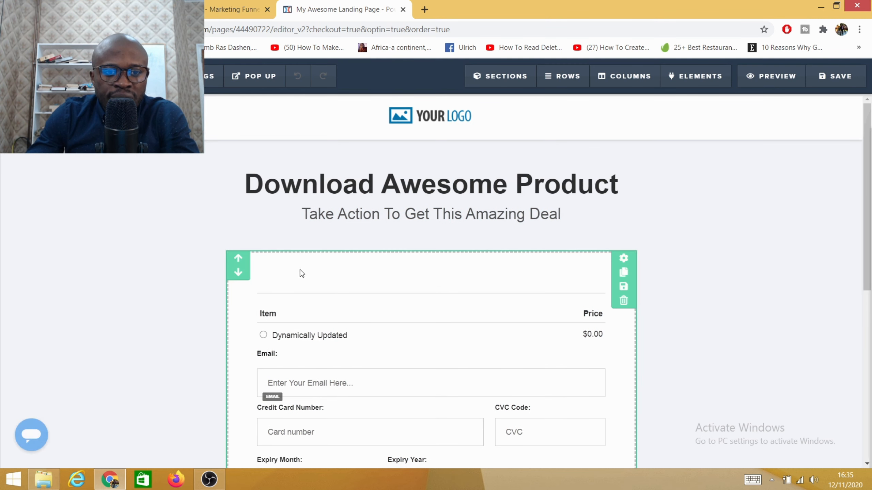
scroll(318, 278, "down", 1)
scroll(319, 278, "down", 1)
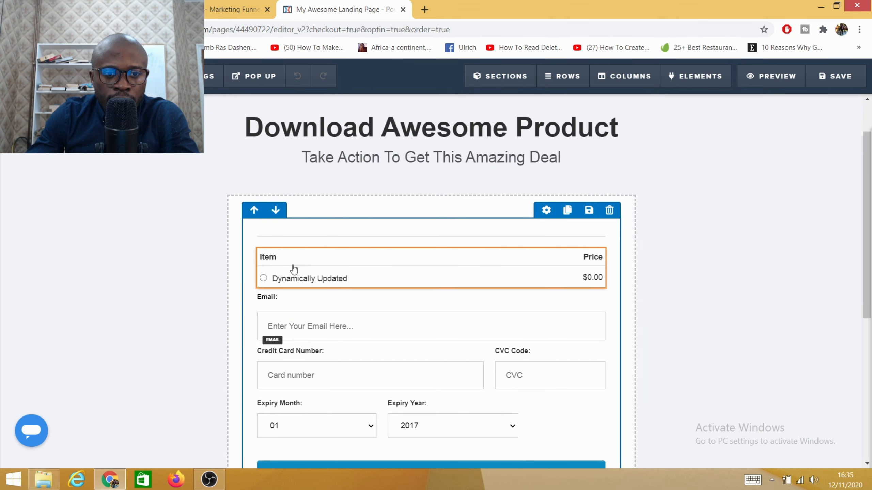
scroll(275, 282, "down", 5)
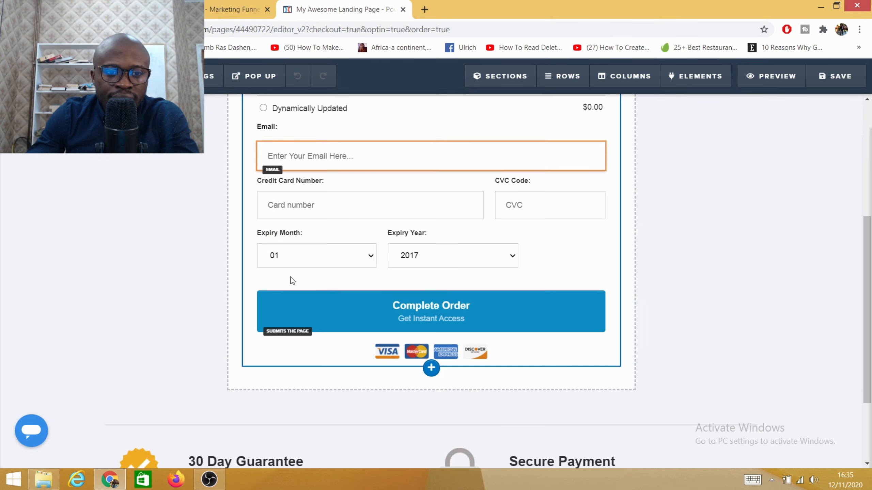
scroll(336, 309, "up", 6)
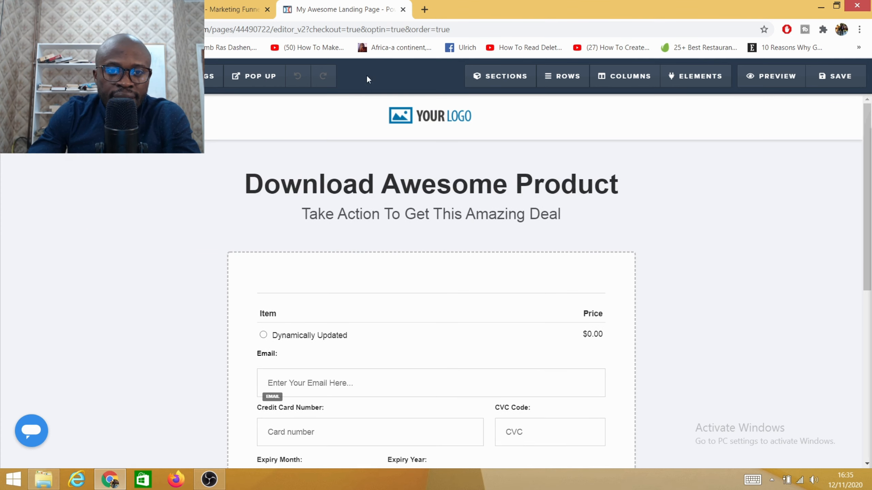
- Replace the placeholder logo at the head of the order form page with the Ulrich Media image from the image library
left_click(429, 123)
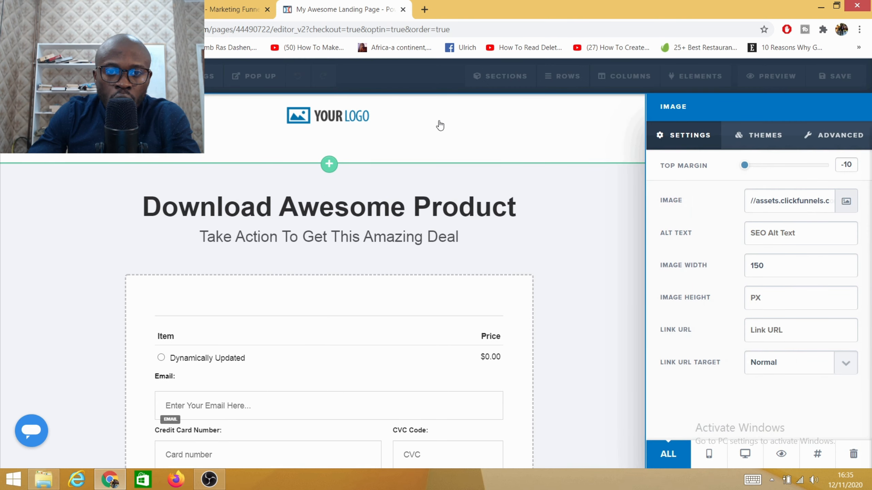
left_click(847, 203)
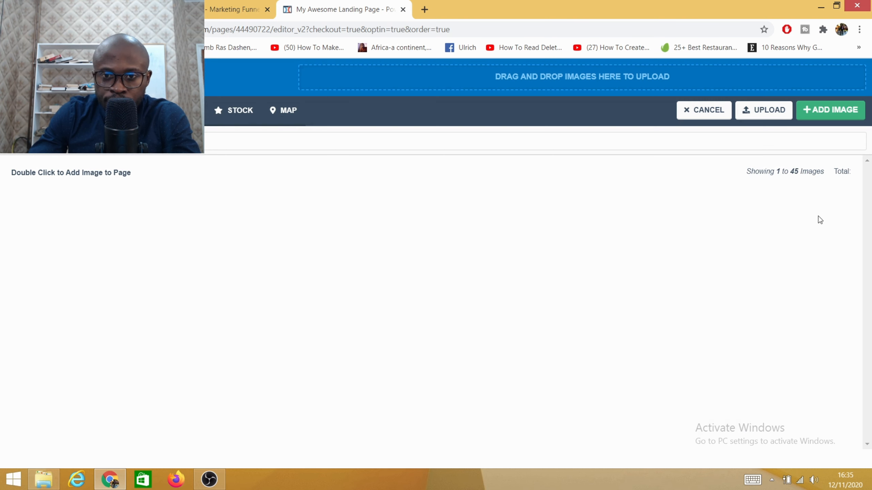
left_click(302, 314)
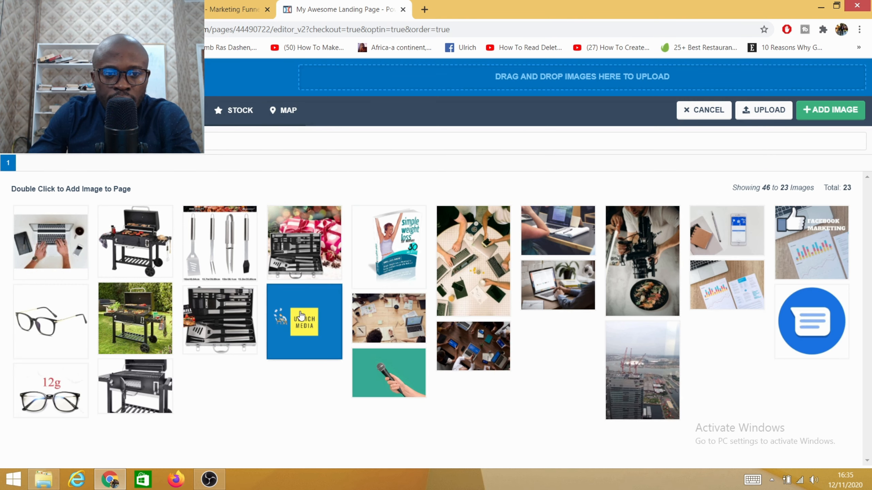
left_click(846, 116)
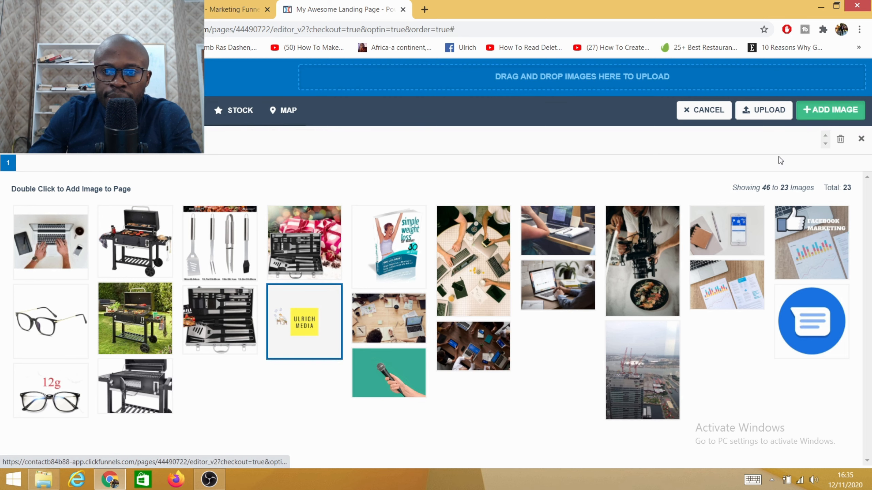
left_click(470, 171)
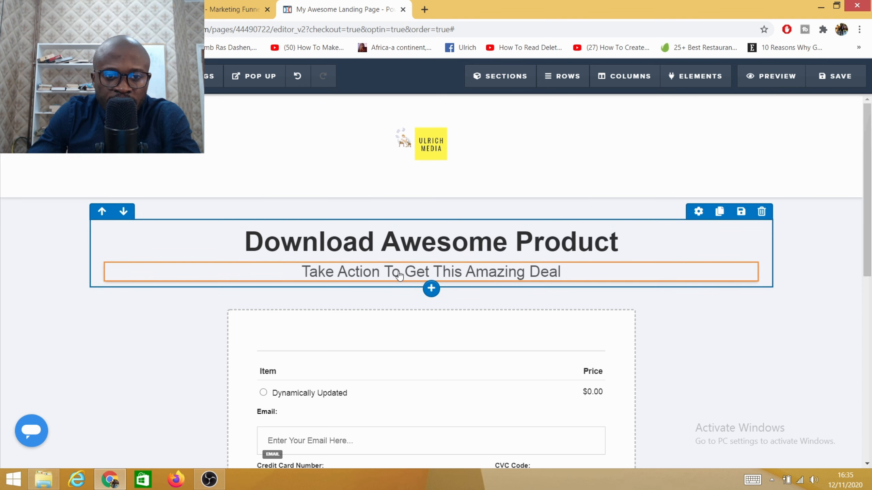
- Delete the default Item and Price product list from the order form
scroll(533, 278, "down", 2)
scroll(395, 213, "up", 1)
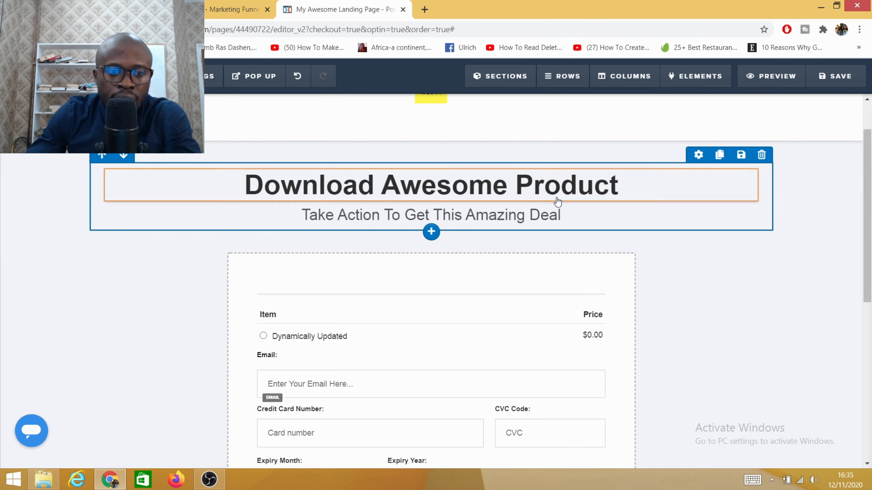
scroll(395, 268, "down", 5)
scroll(338, 306, "up", 5)
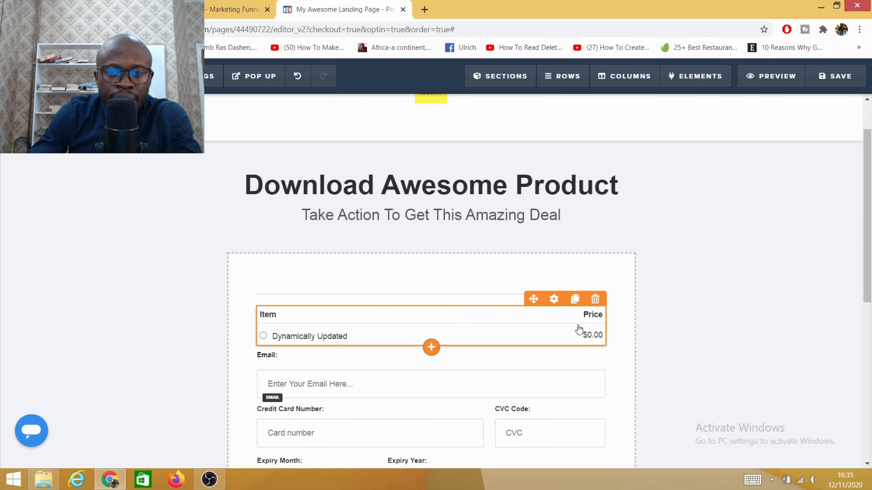
left_click(595, 299)
left_click(491, 96)
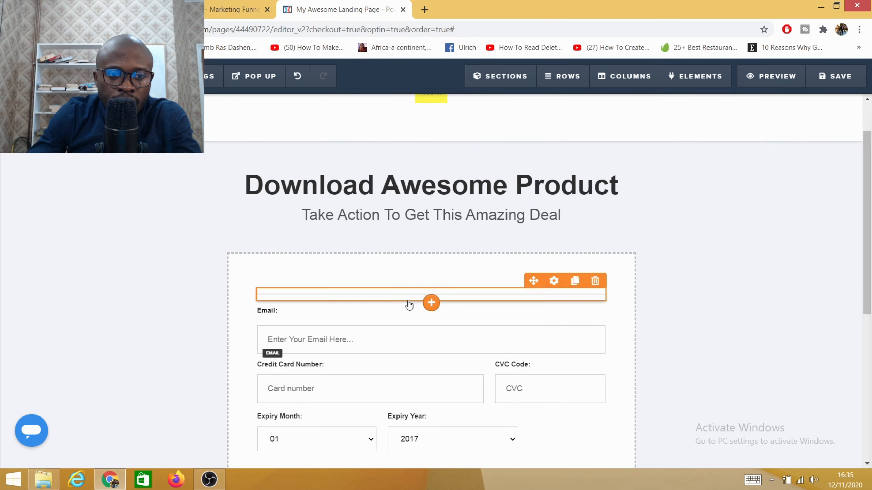
- Add a Product w/ Var Selector element above the Email label in the order form
left_click(431, 303)
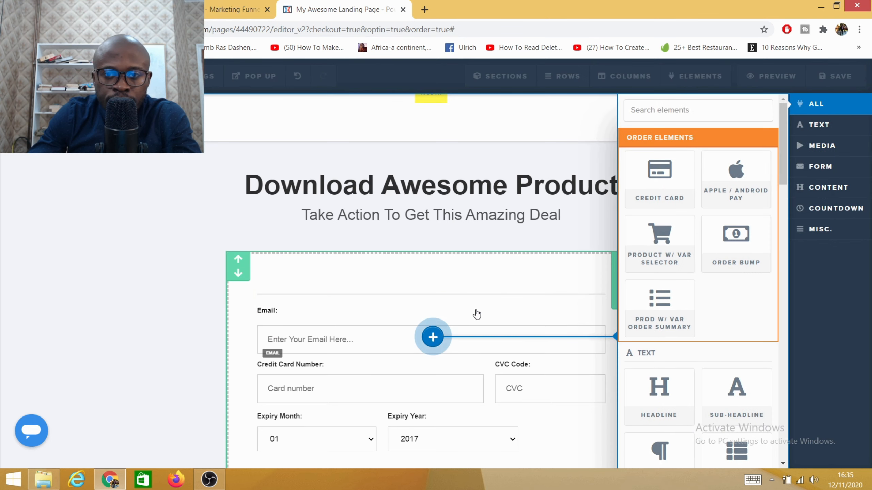
left_click(658, 250)
scroll(504, 285, "down", 8)
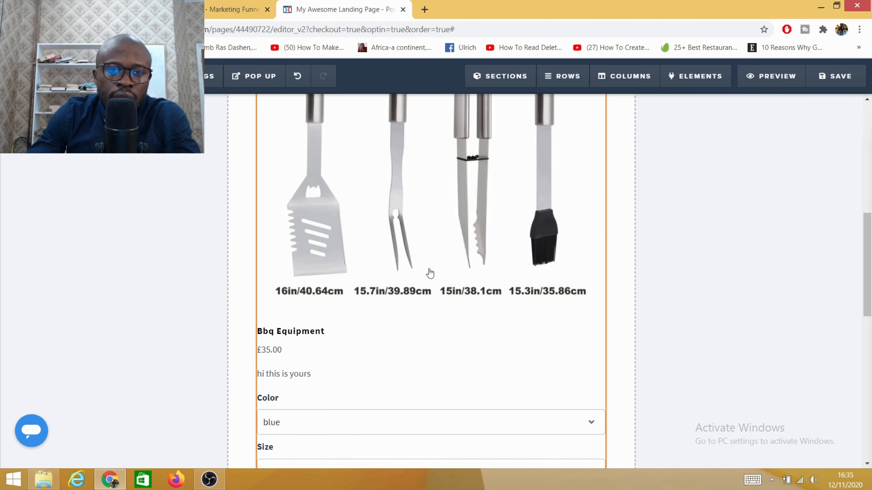
scroll(378, 236, "down", 5)
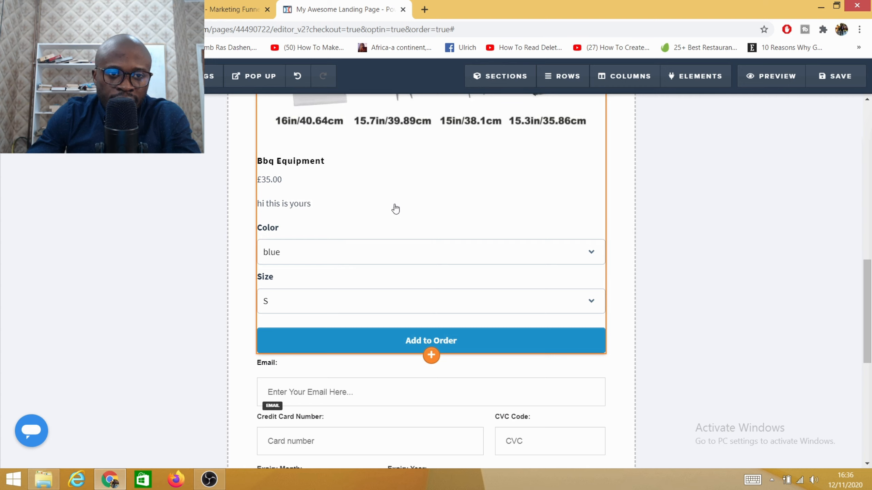
scroll(360, 278, "up", 1)
scroll(331, 292, "down", 2)
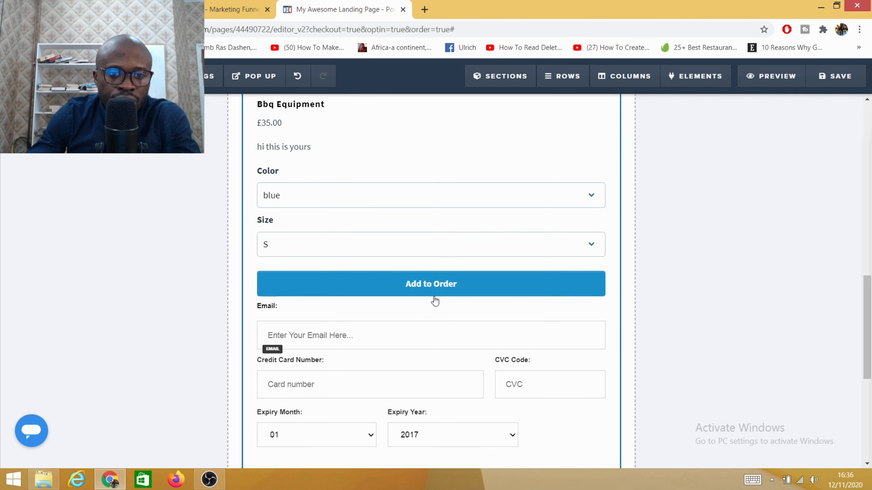
- Insert a Prod w/ Var Order Summary element between the product selector and the Email label
mouse_move(436, 302)
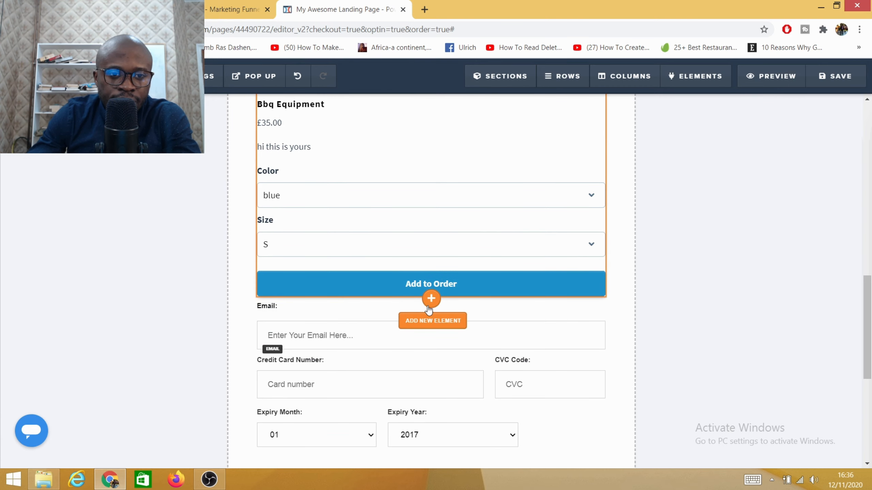
left_click(430, 308)
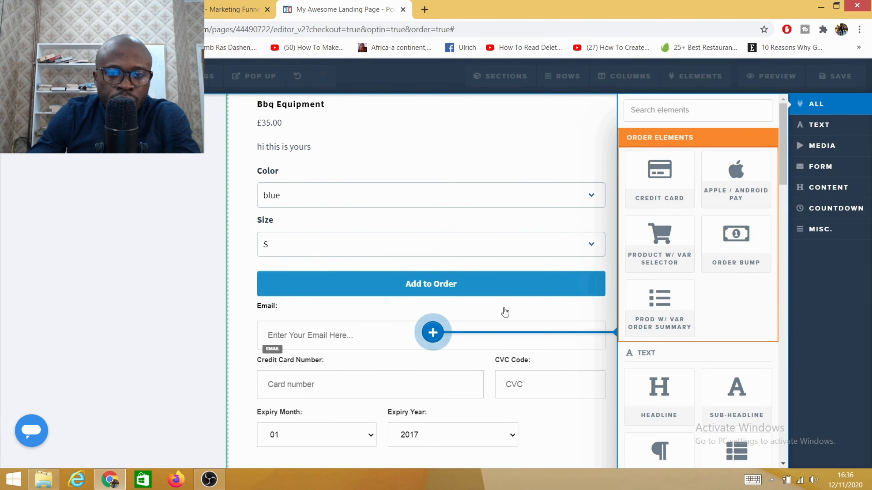
left_click(658, 327)
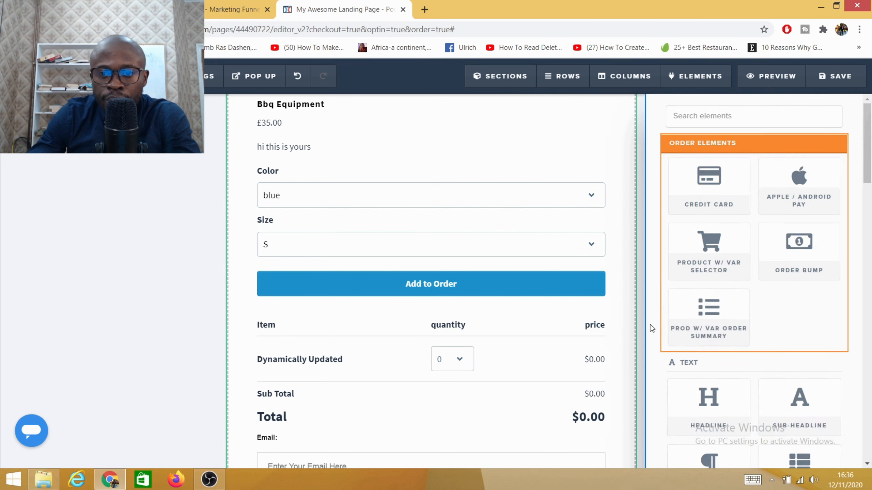
- Review the order form's product selector, order summary and checkout fields, and inspect the credit card form's settings
scroll(422, 340, "down", 3)
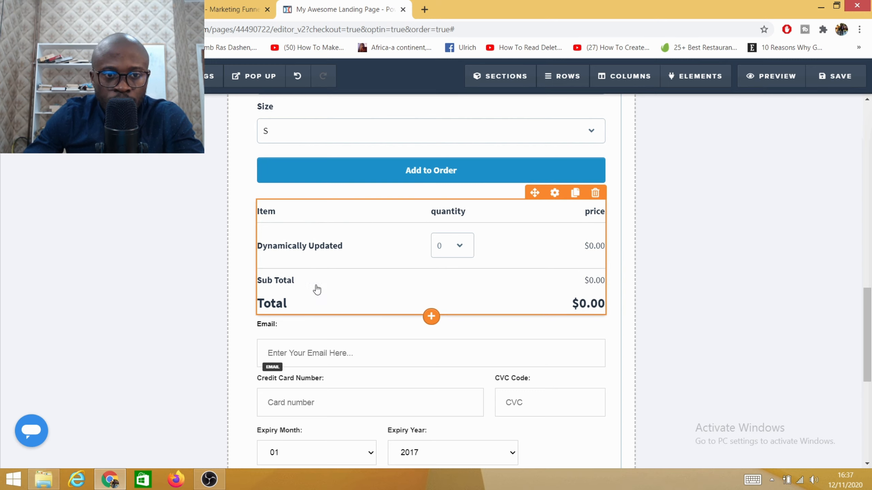
scroll(433, 309, "down", 5)
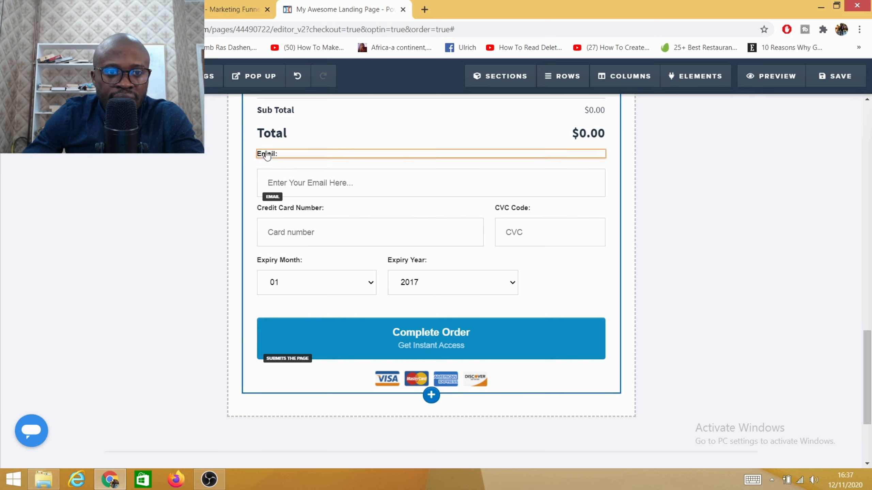
scroll(388, 223, "up", 10)
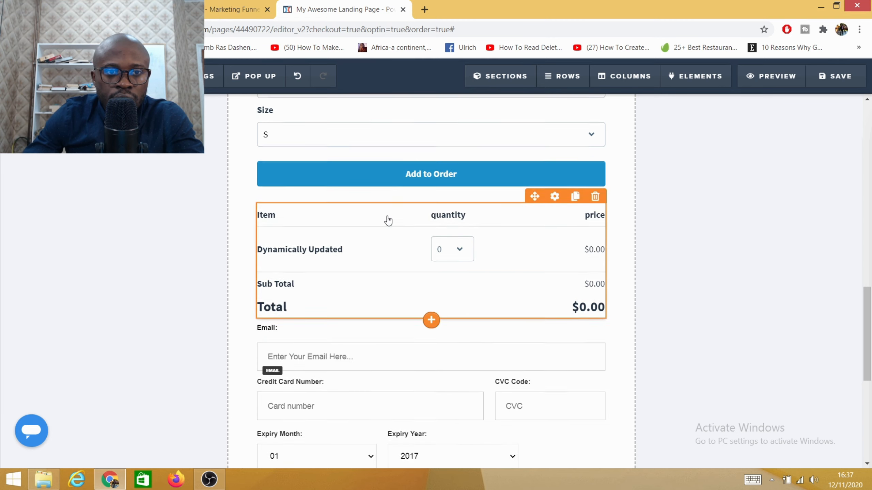
scroll(395, 233, "down", 12)
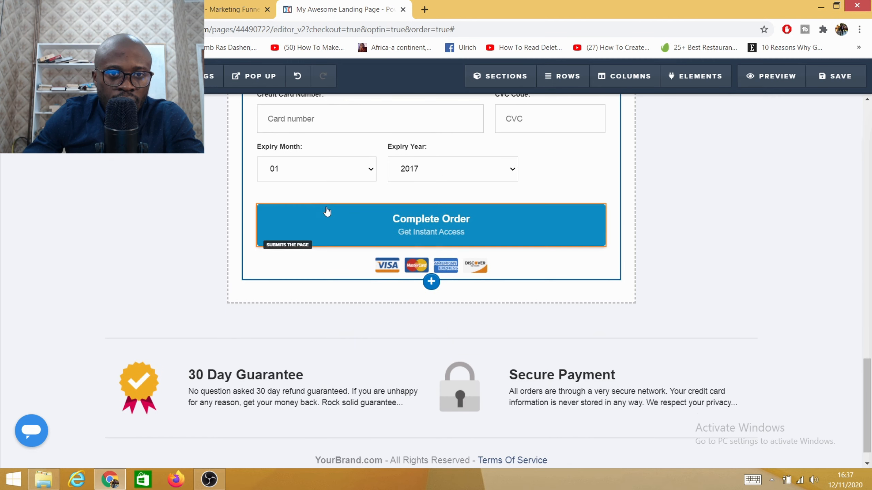
scroll(327, 214, "up", 3)
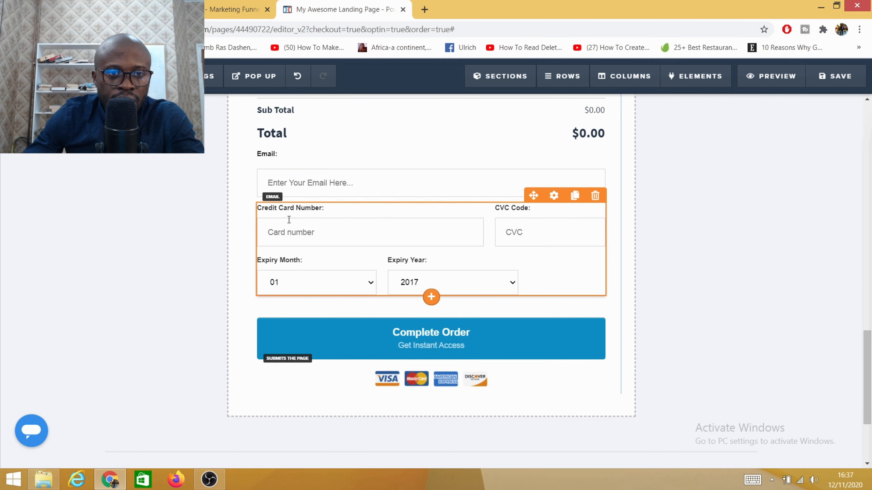
left_click(293, 243)
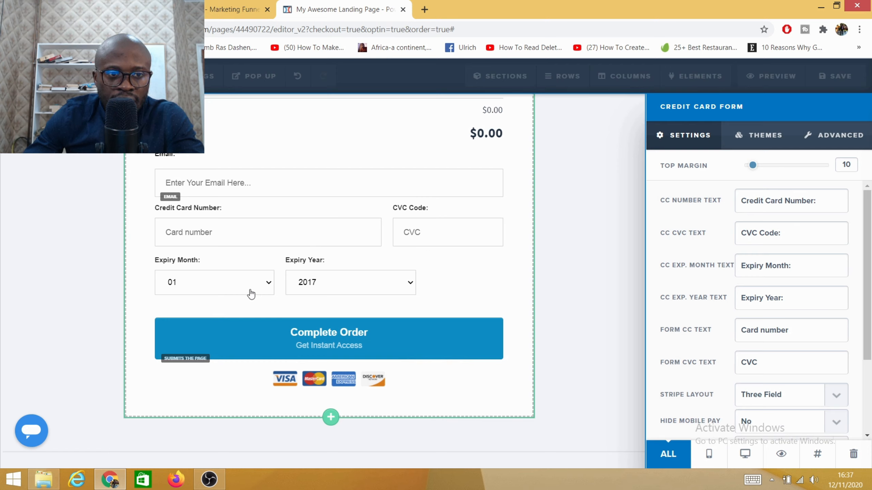
scroll(810, 298, "down", 3)
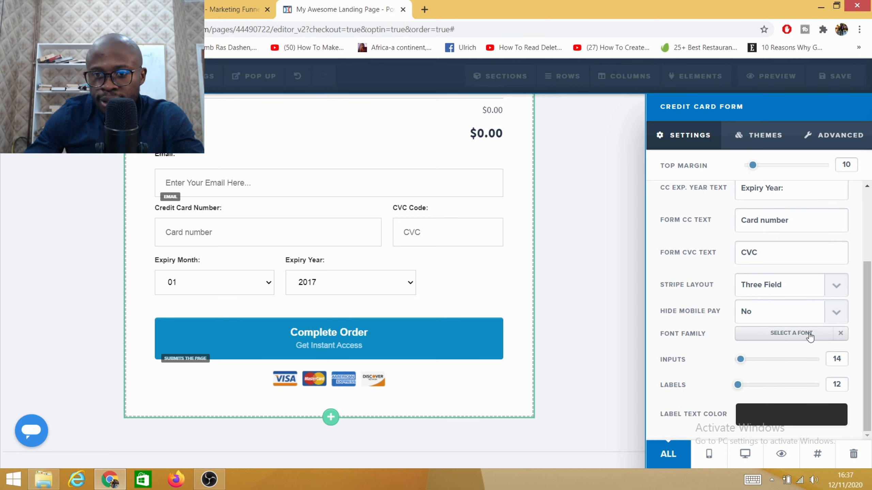
left_click(607, 269)
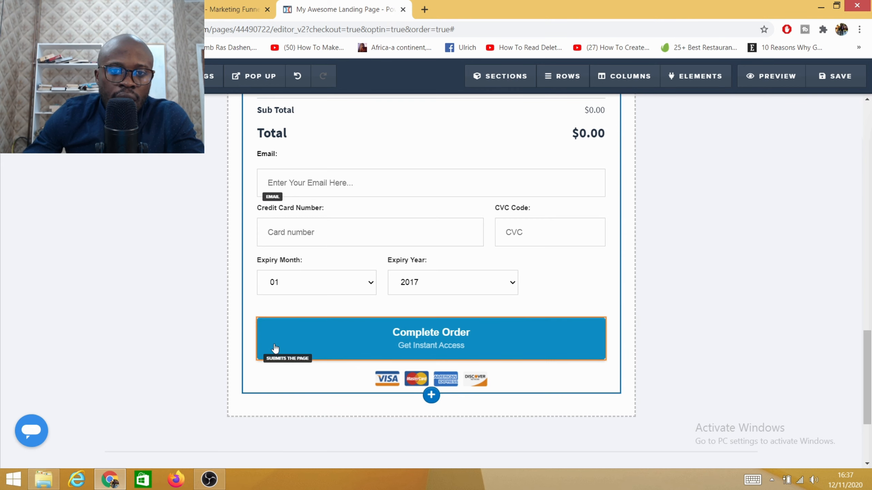
scroll(399, 321, "up", 12)
scroll(445, 302, "up", 8)
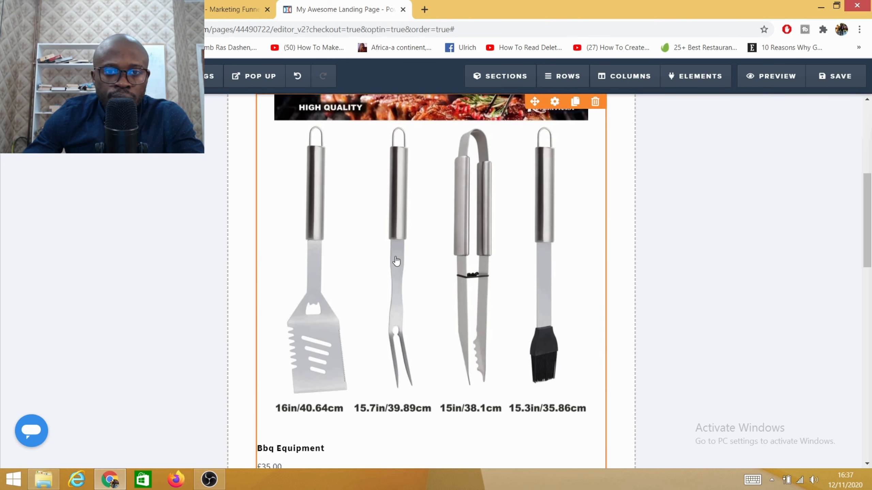
scroll(323, 228, "down", 3)
scroll(341, 270, "down", 15)
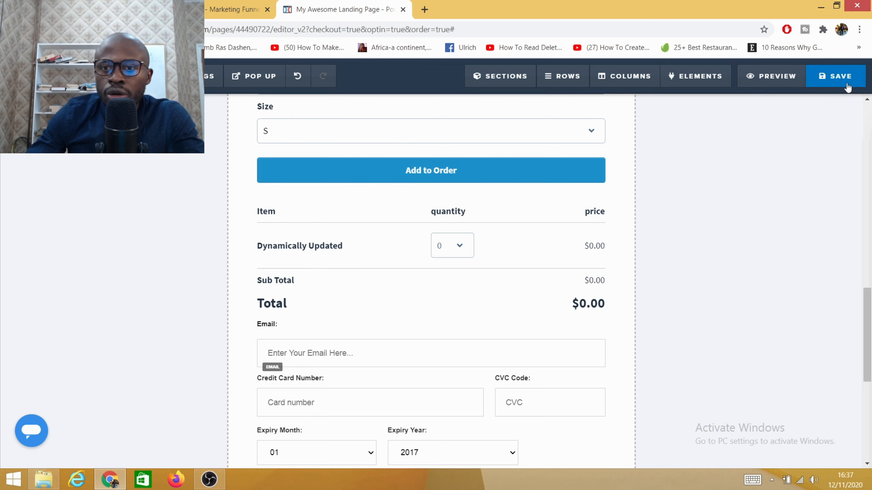
- Save the order form page and set its SEO title to ORDER FORM
left_click(827, 86)
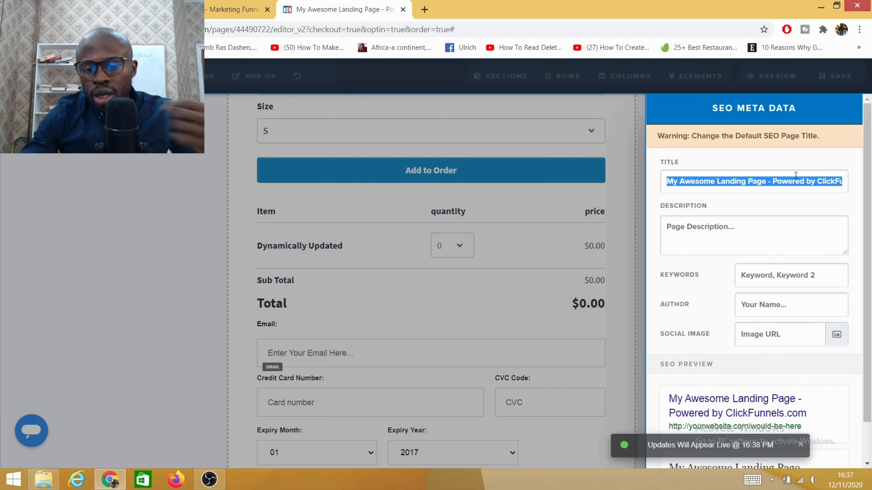
key("BackSpace")
type("ORDER FO")
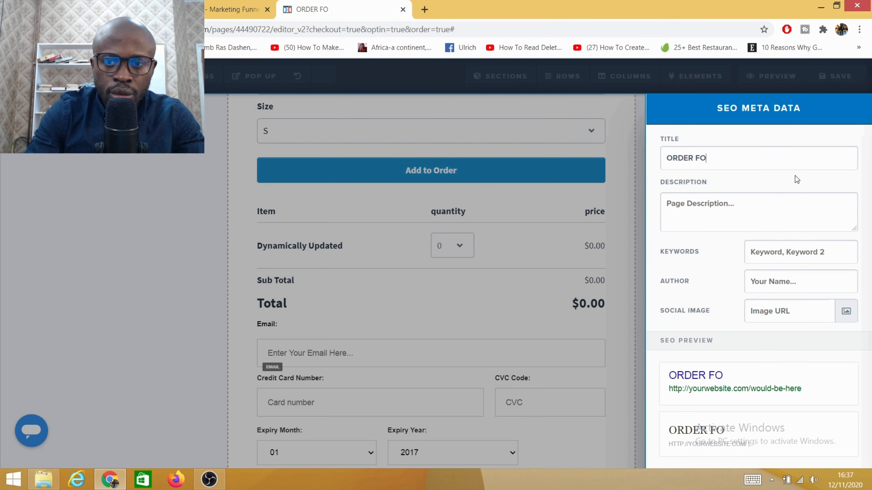
type("RM")
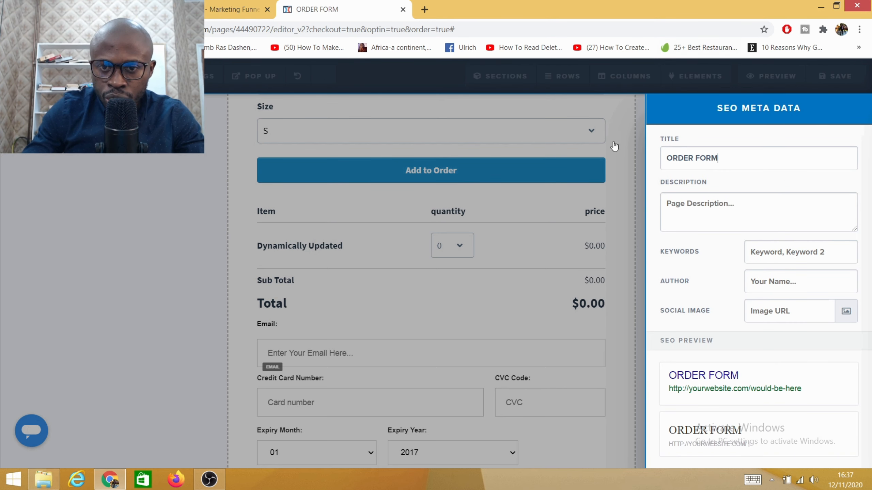
left_click(614, 176)
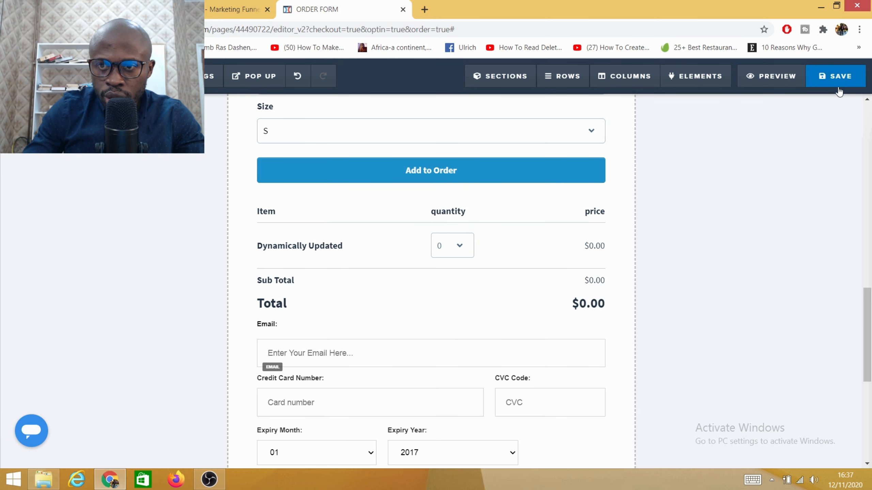
scroll(522, 228, "down", 5)
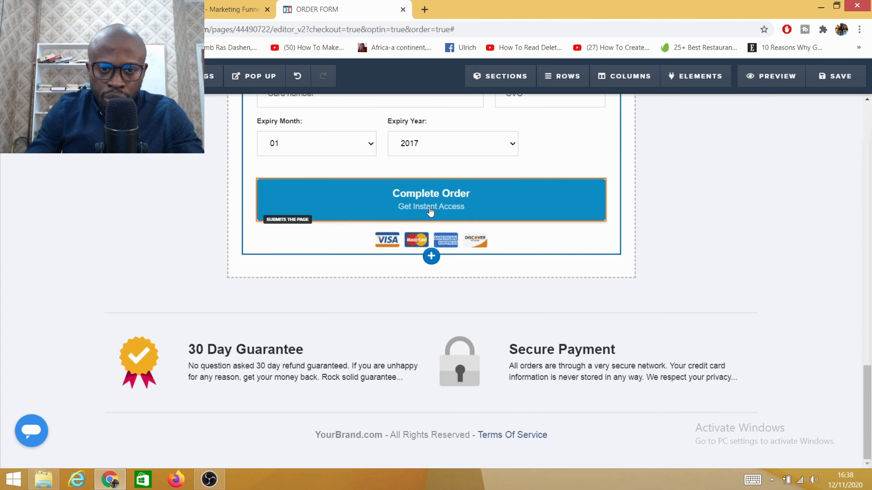
- Inspect the action assigned to the Complete Order button on the order form
left_click(446, 201)
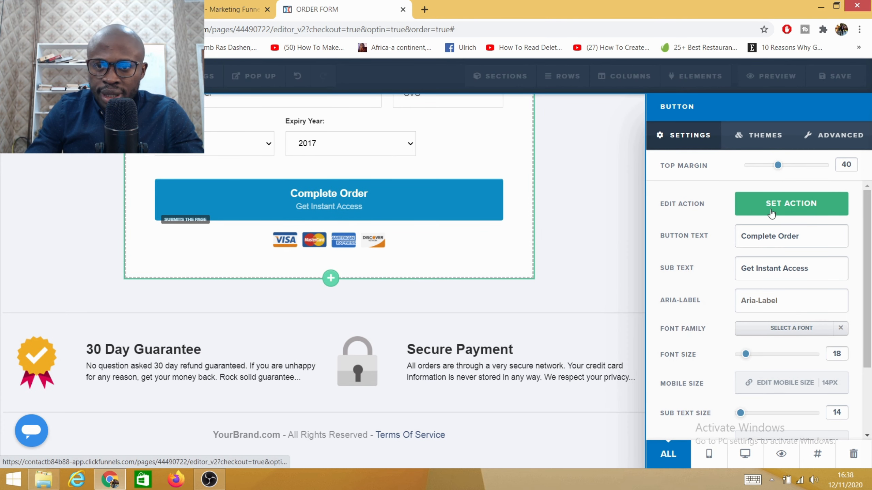
left_click(782, 209)
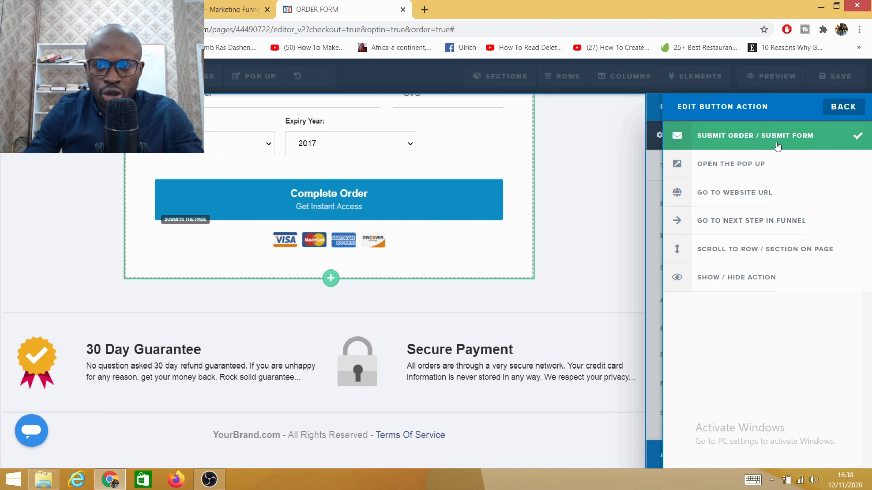
left_click(614, 171)
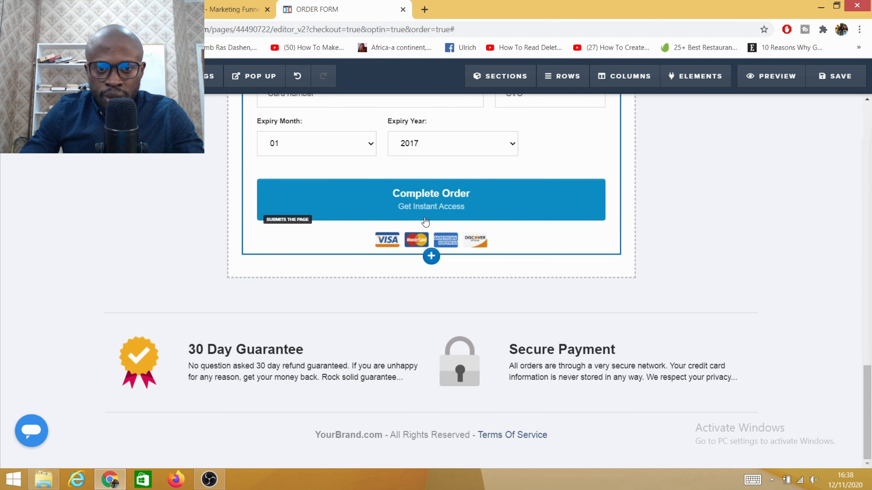
- Change the Complete Order button's sub text to "free shipping" and save the order form page
left_click(426, 203)
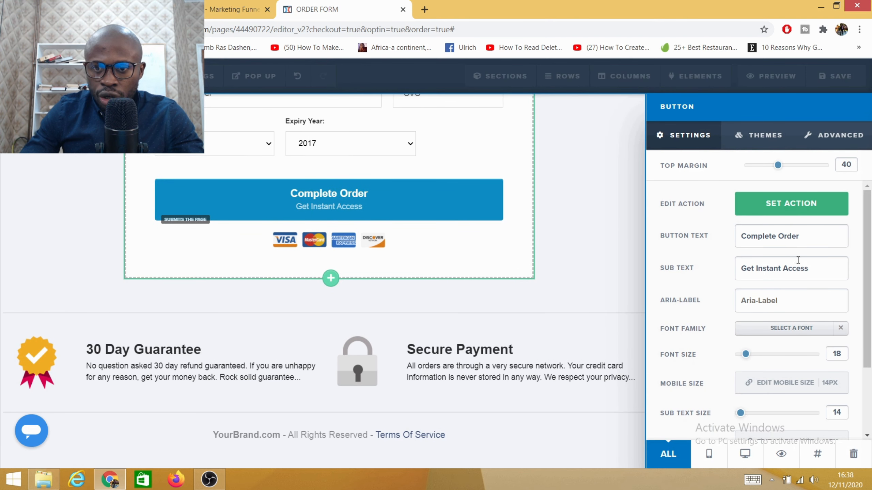
left_click_drag(811, 267, 695, 274)
key("BackSpace")
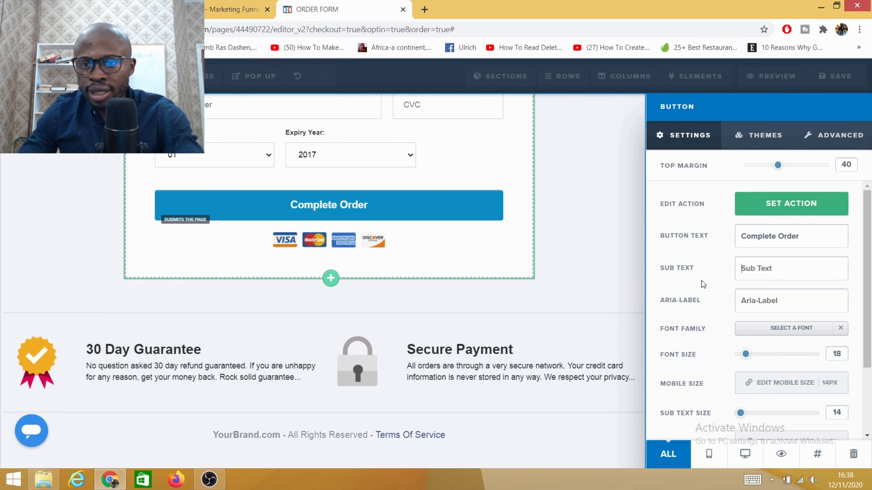
type("fREE")
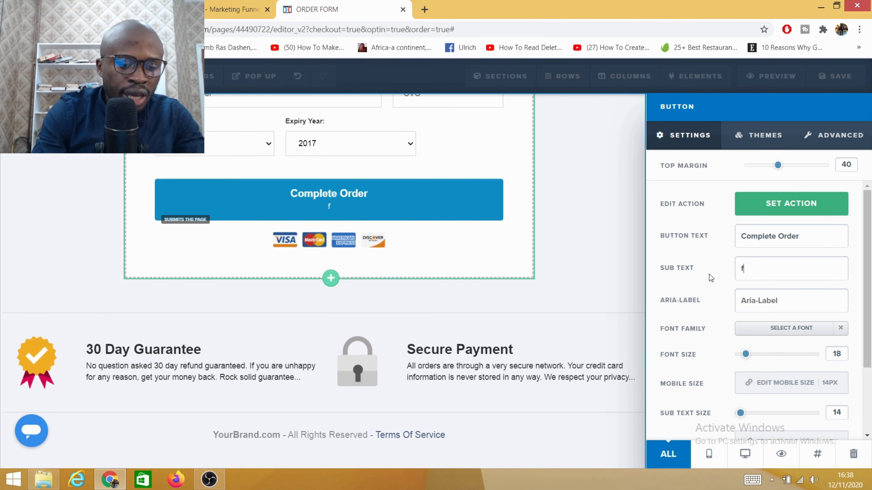
key("BackSpace")
key("BackSpace")
key("BackSpace")
key("BackSpace")
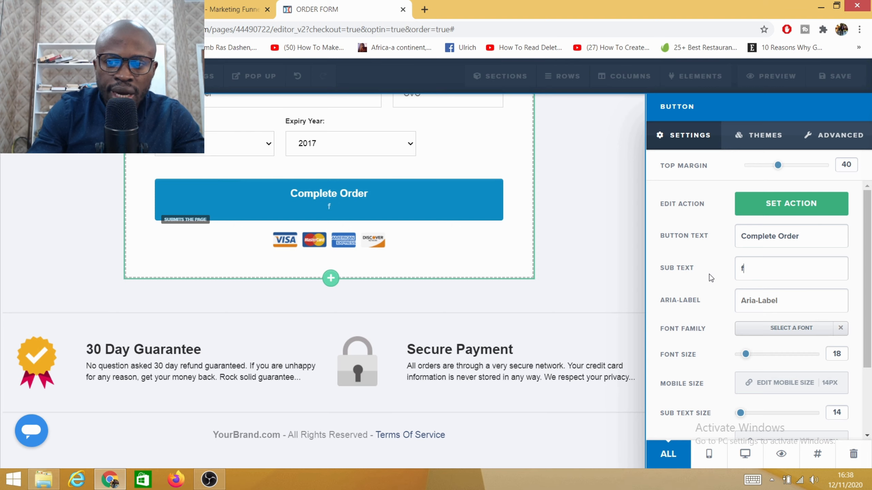
type("free")
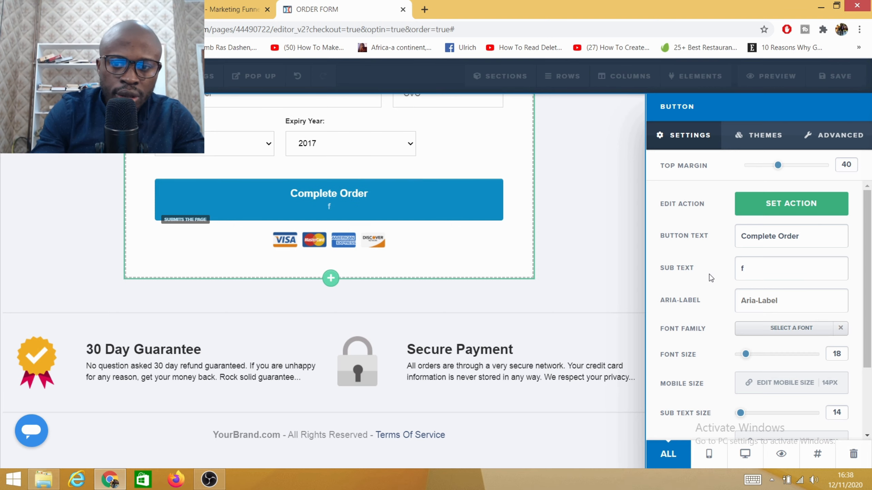
type(" sh")
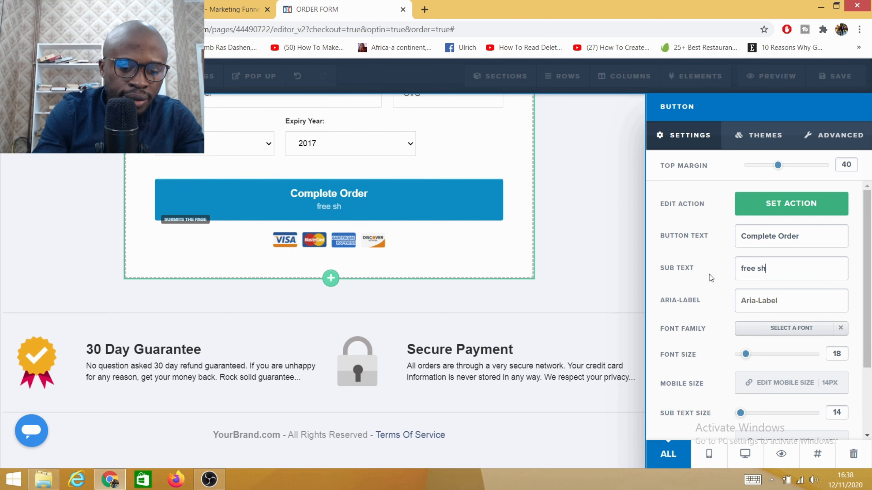
type("ipping")
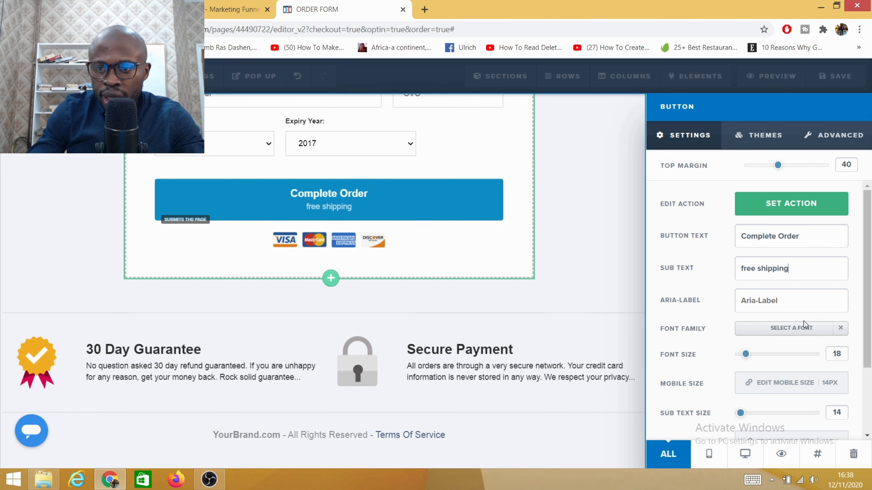
scroll(804, 325, "down", 3)
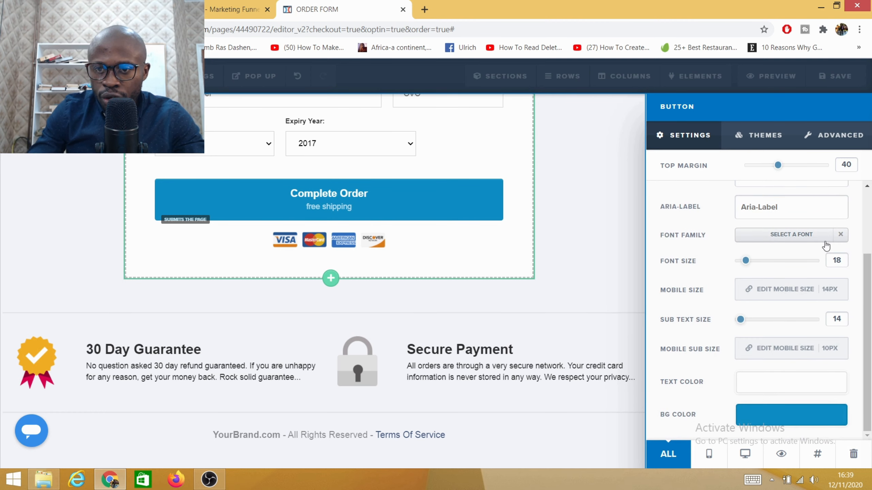
left_click(607, 213)
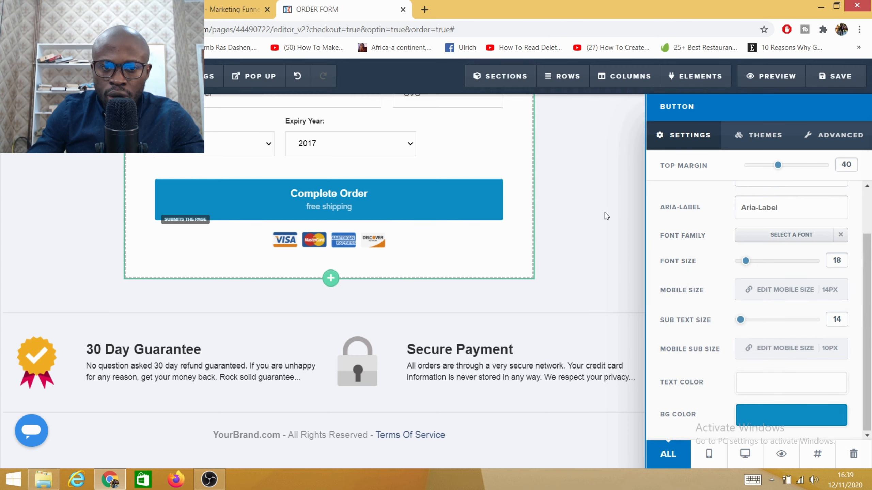
left_click(831, 79)
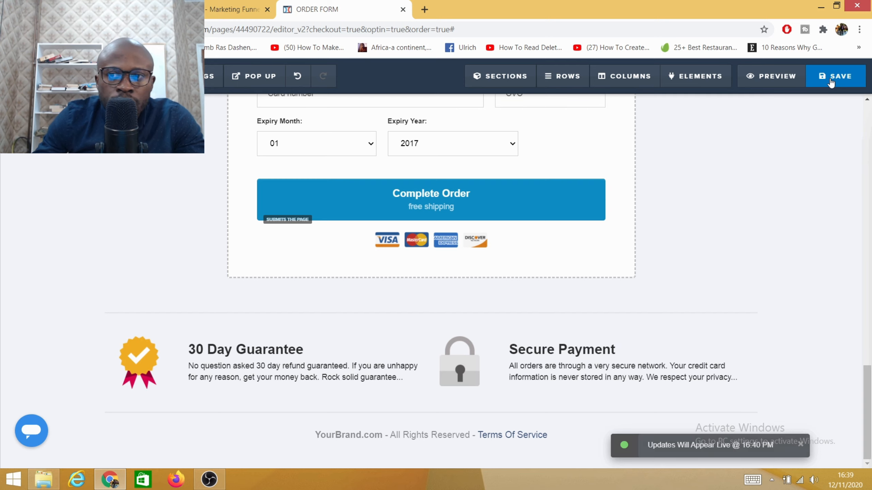
- Return to the funnel steps and open the Order Confirmation page for editing
left_click(192, 10)
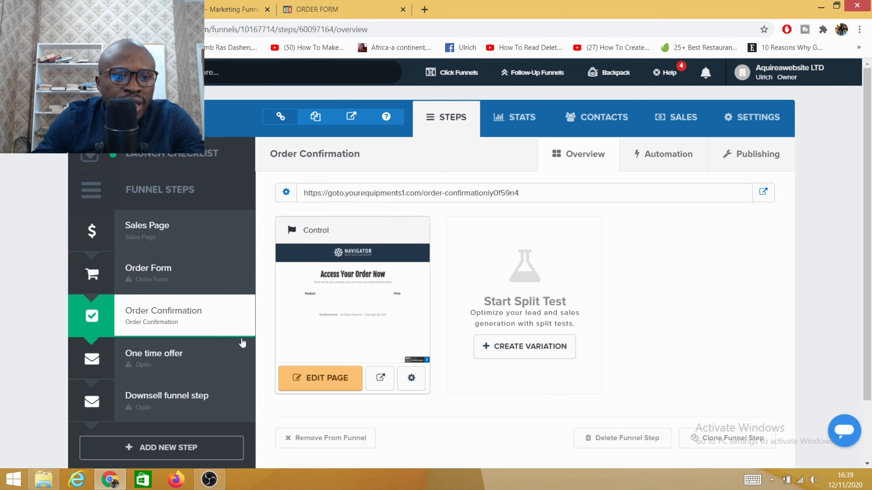
left_click(147, 321)
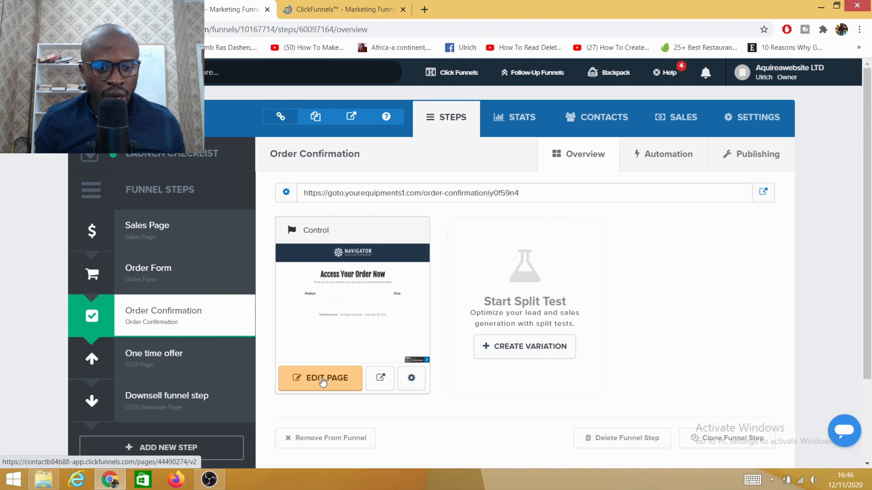
left_click(321, 379)
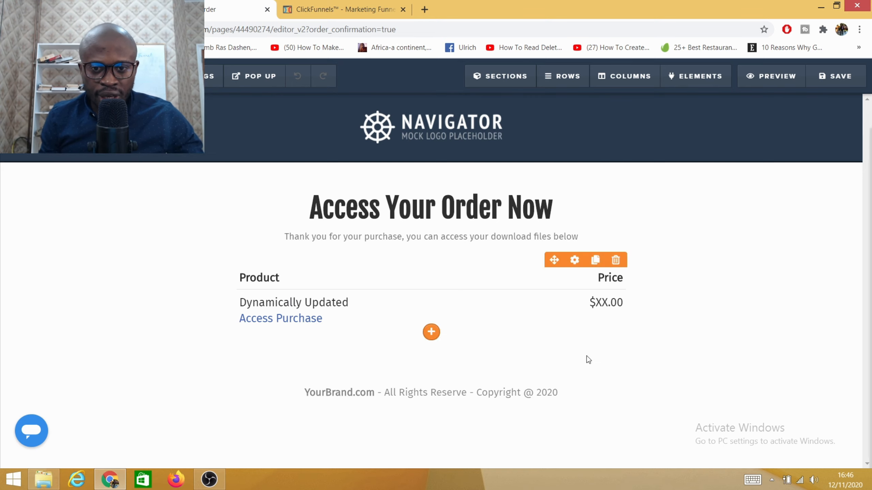
- Replace the product and price table under the subheading with a Product w/ Var Order Confirm element
left_click(616, 261)
left_click(492, 93)
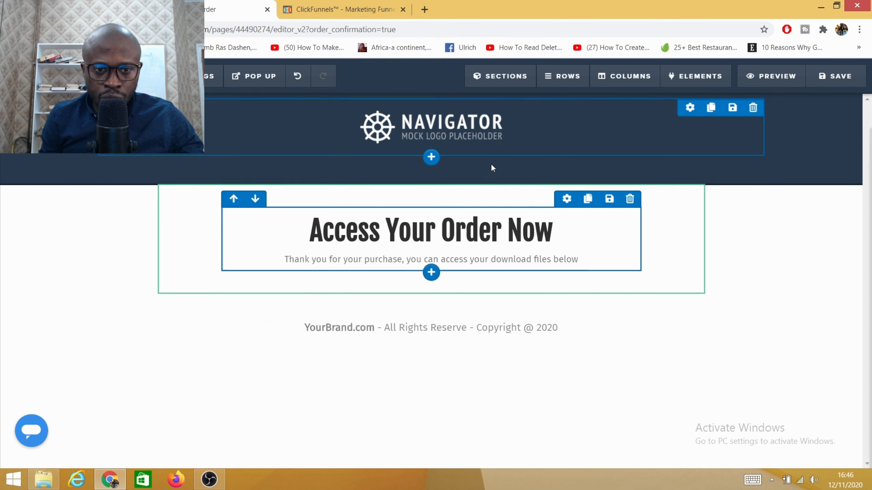
left_click(431, 245)
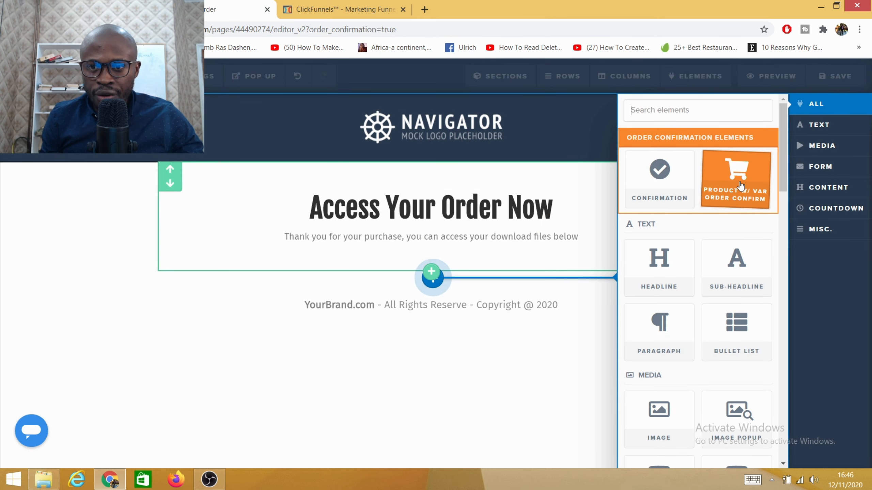
left_click(740, 198)
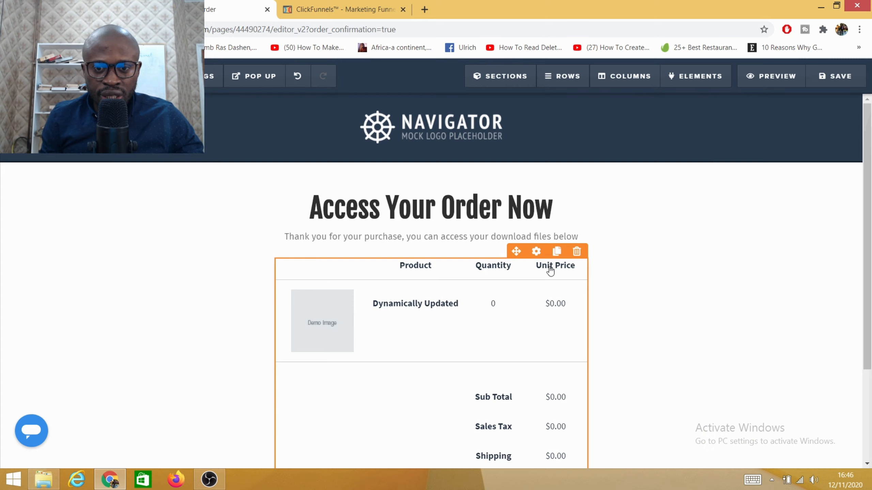
scroll(442, 298, "down", 2)
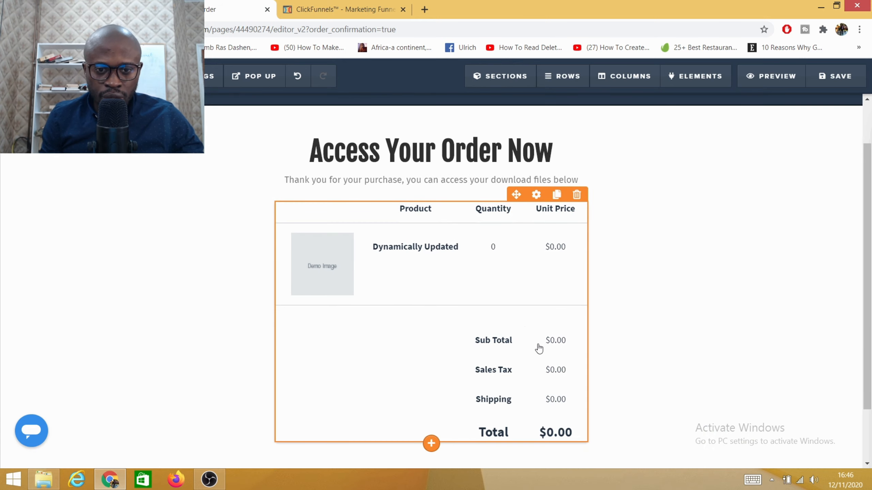
scroll(398, 345, "down", 2)
scroll(402, 346, "up", 4)
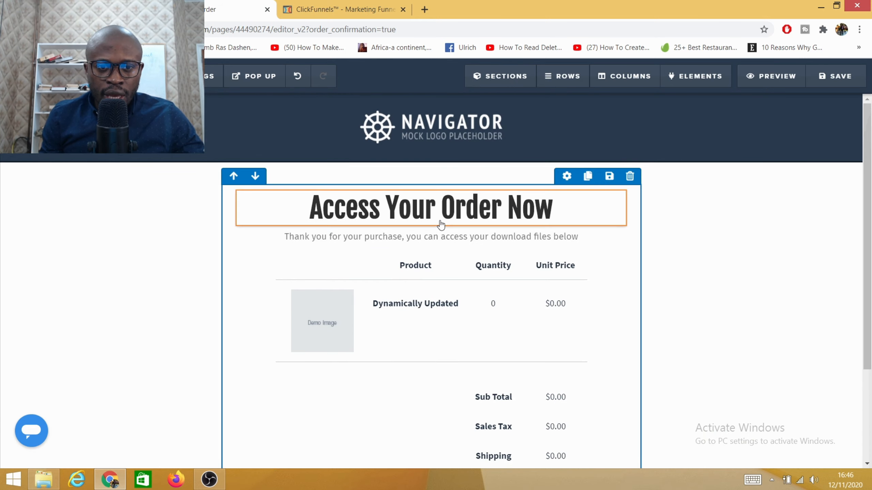
- Change the confirmation page headline to "Thank you for your purchase your order is on the way."
left_click(466, 245)
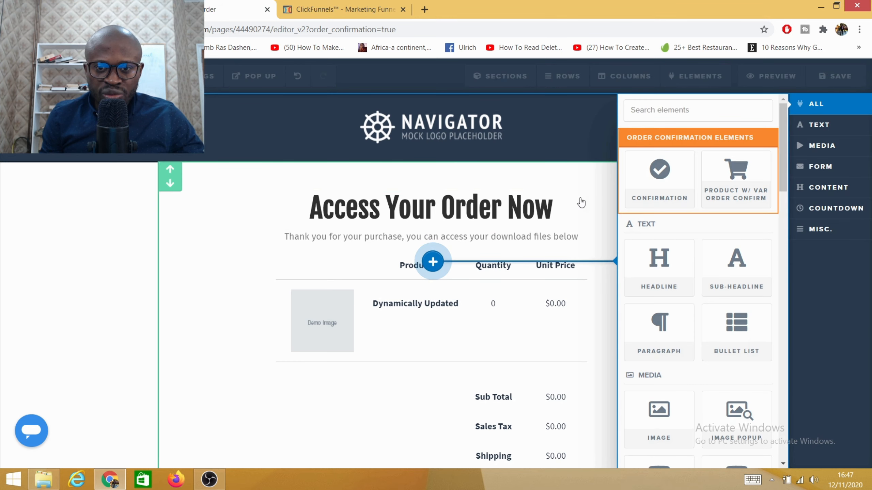
left_click(533, 240)
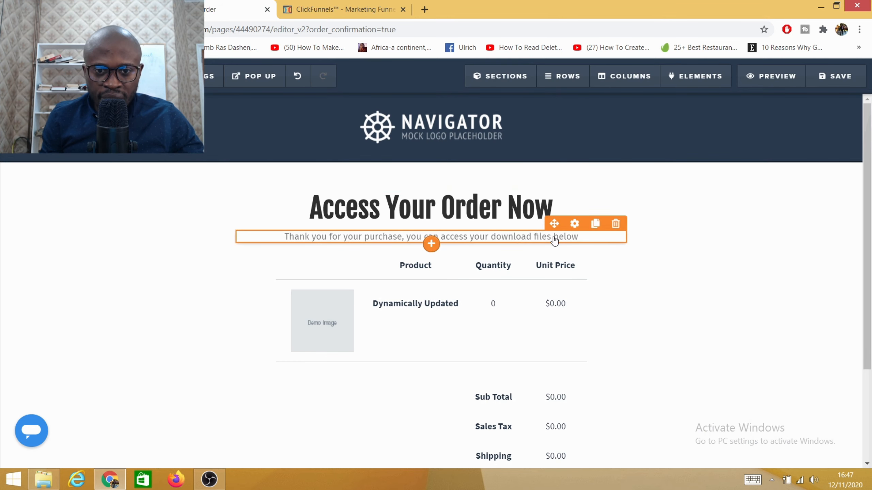
left_click(550, 206)
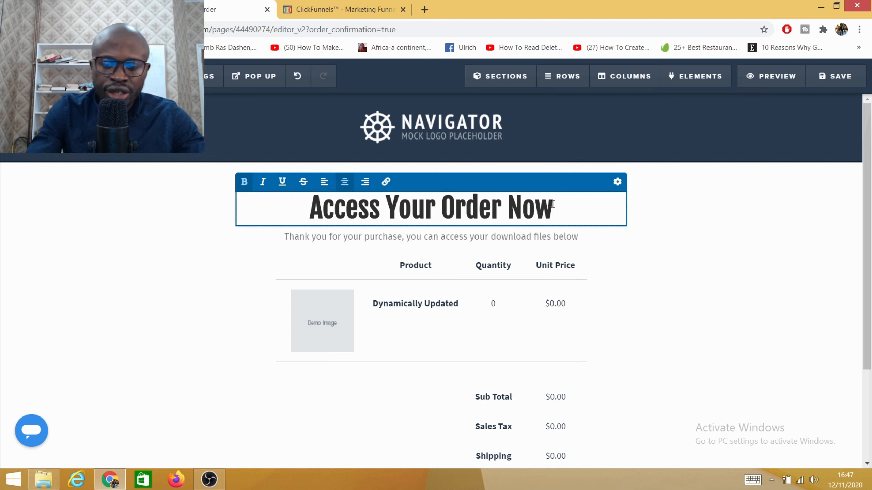
key("BackSpace")
key("BackSpace")
key("BackSpace")
key("BackSpace")
key("BackSpace")
key("BackSpace")
key("BackSpace")
key("BackSpace")
key("BackSpace")
key("BackSpace")
key("BackSpace")
key("BackSpace")
key("BackSpace")
key("BackSpace")
key("BackSpace")
key("BackSpace")
key("BackSpace")
key("BackSpace")
key("BackSpace")
key("BackSpace")
key("BackSpace")
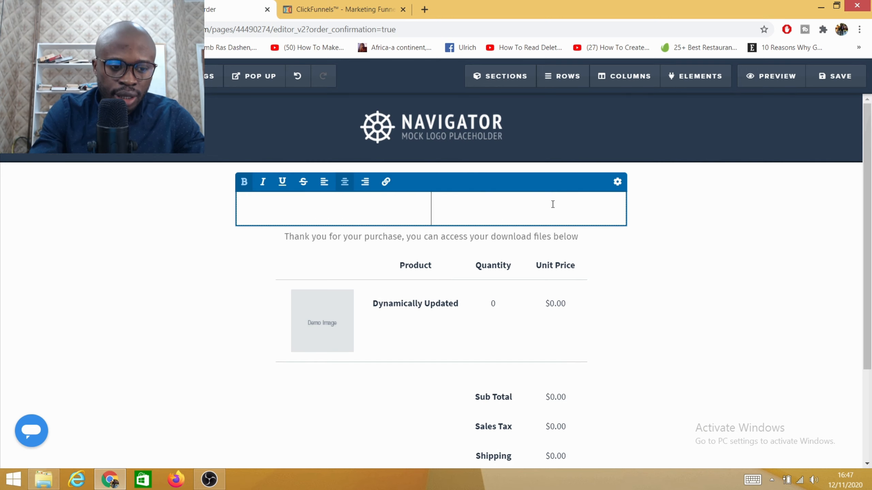
type("Thank")
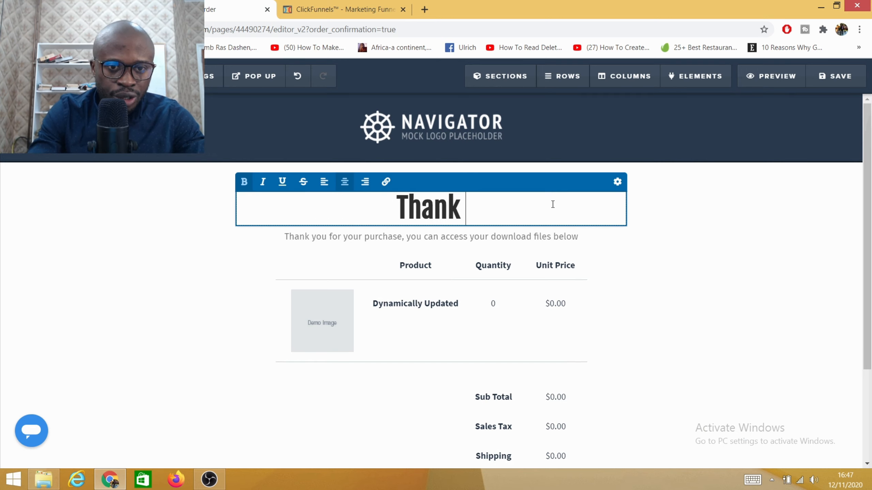
type(" you f")
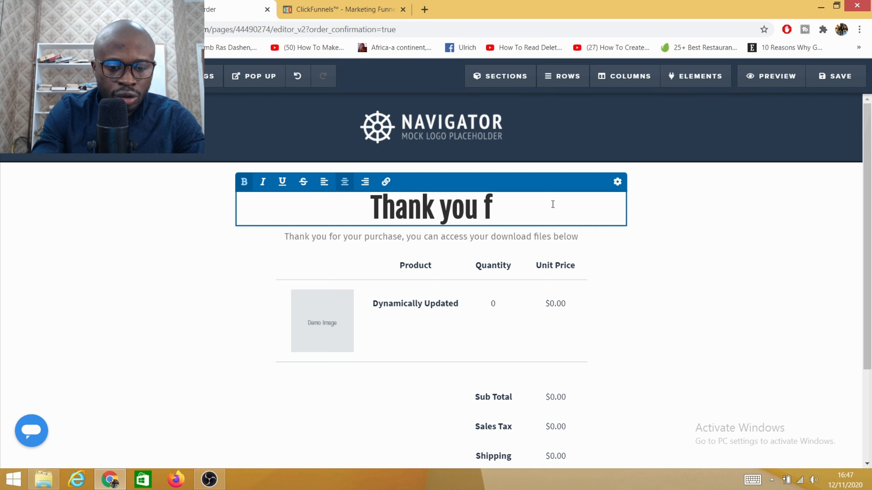
type("or")
type("yur purchase your order is on the way")
left_click(422, 206)
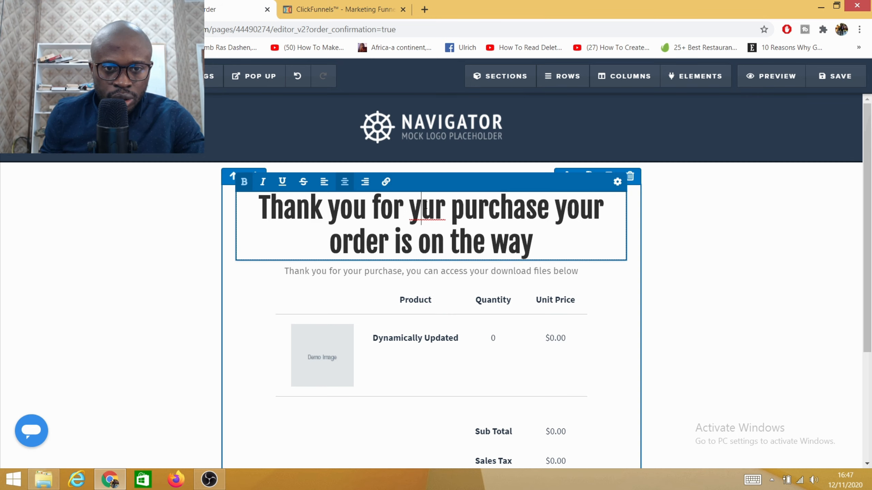
type("o")
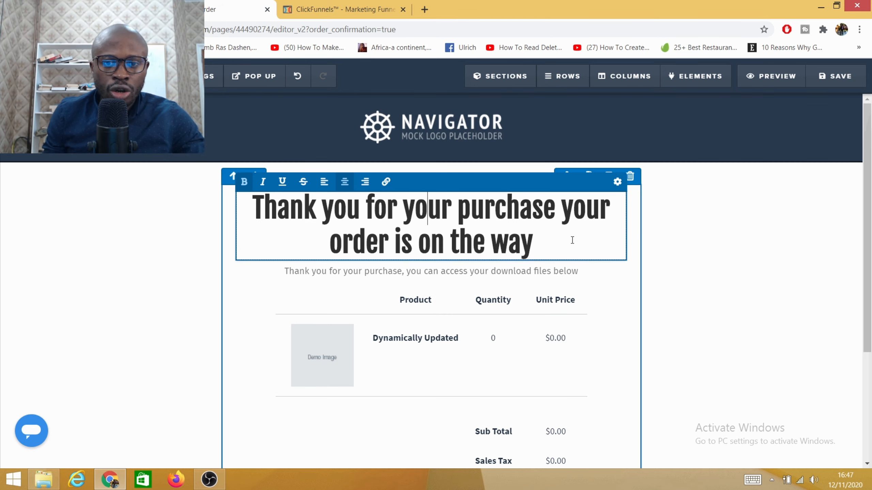
left_click(541, 247)
type(".")
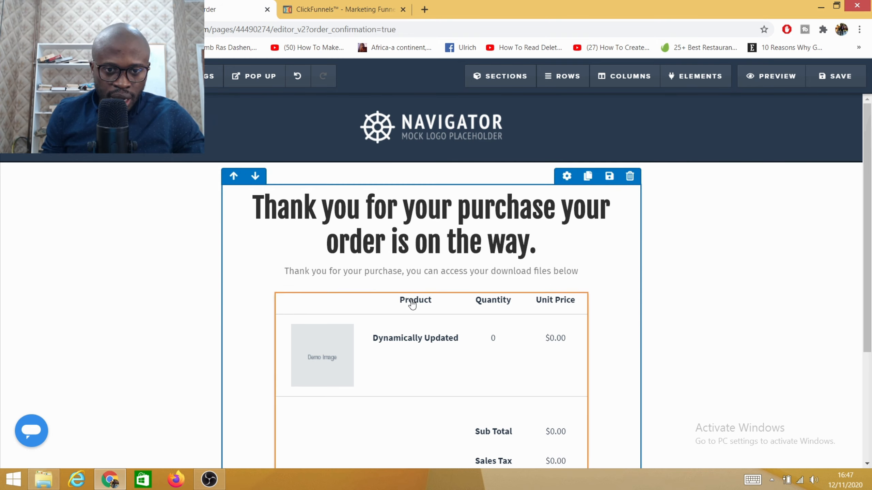
- Review the order confirmation layout and save the page
scroll(413, 301, "down", 3)
scroll(420, 295, "down", 1)
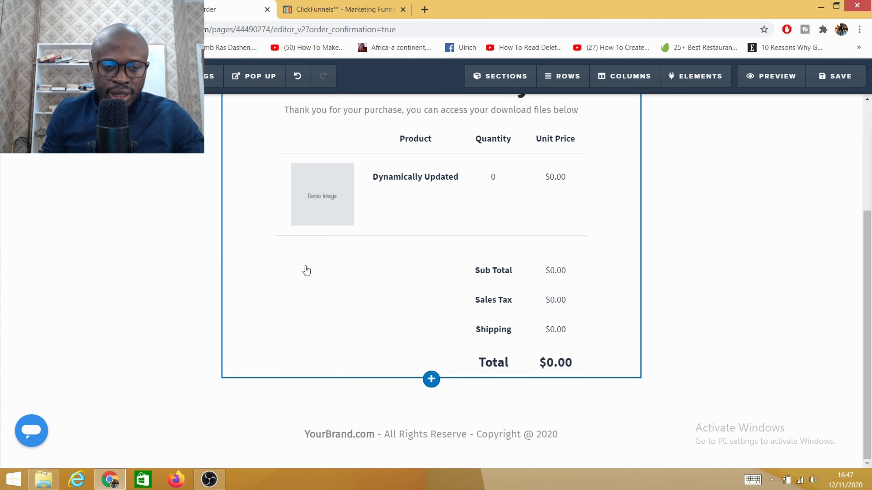
scroll(158, 255, "up", 5)
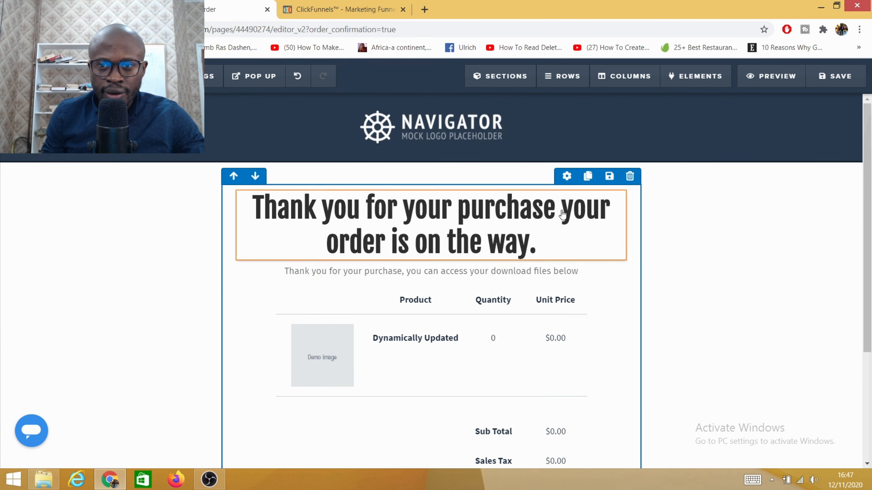
left_click(848, 85)
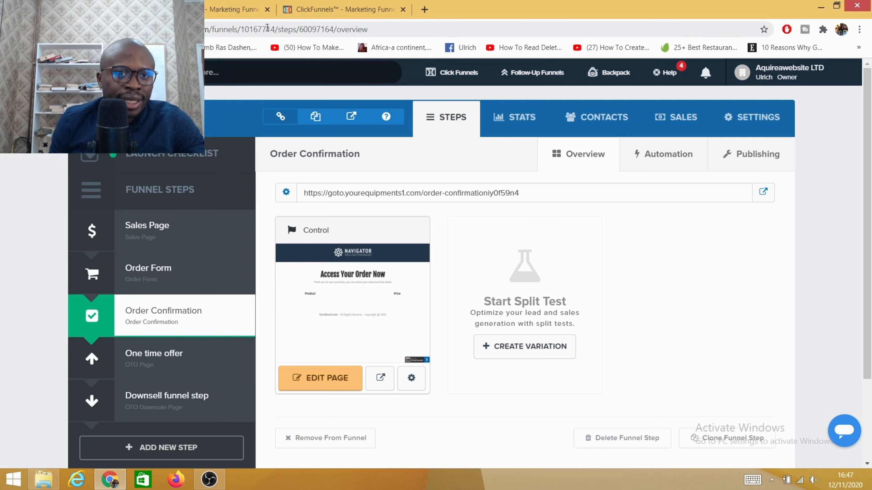
- Add a product named "one time offer" to the One time offer funnel step, priced at 35.00 in GBP
left_click(144, 364)
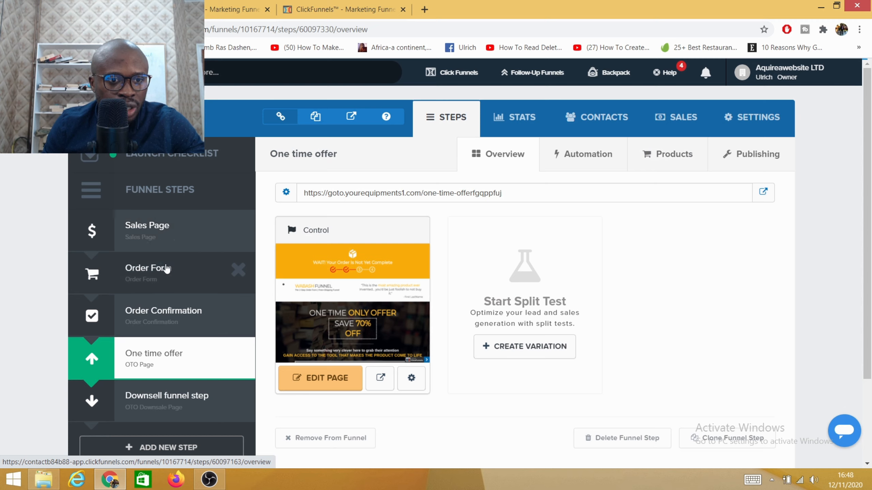
left_click(674, 156)
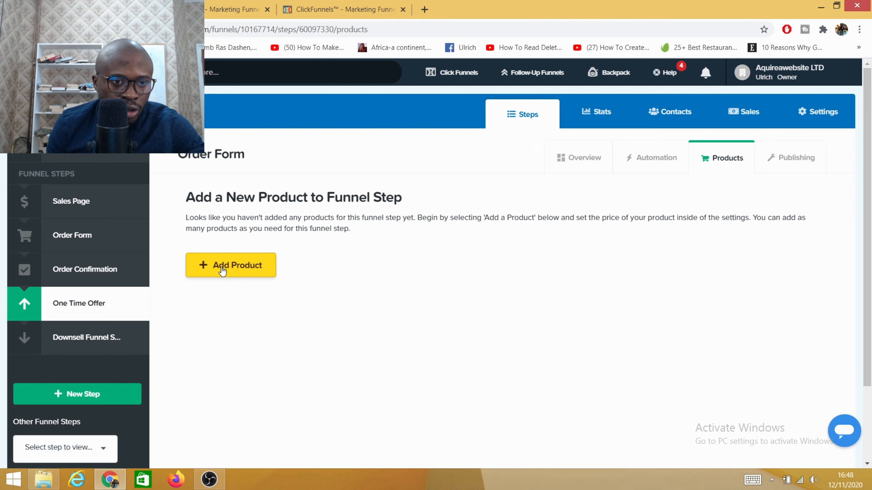
left_click(223, 271)
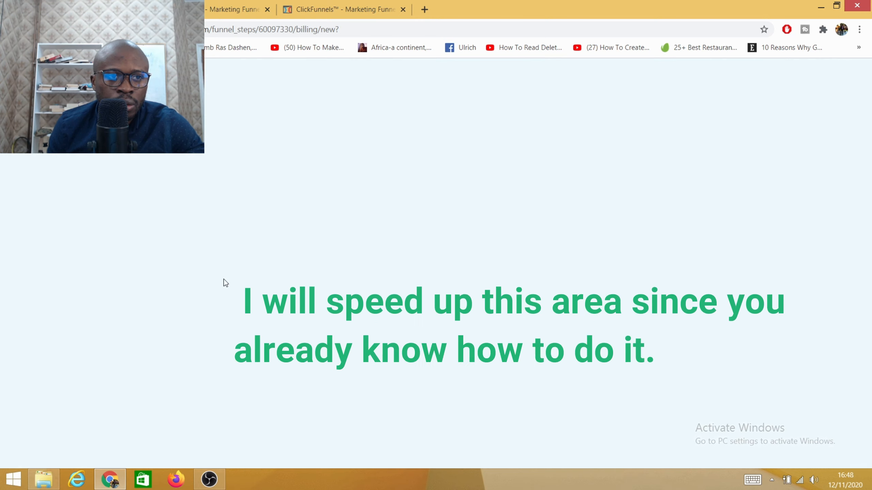
left_click(798, 377)
type("one time Offer")
left_click(419, 315)
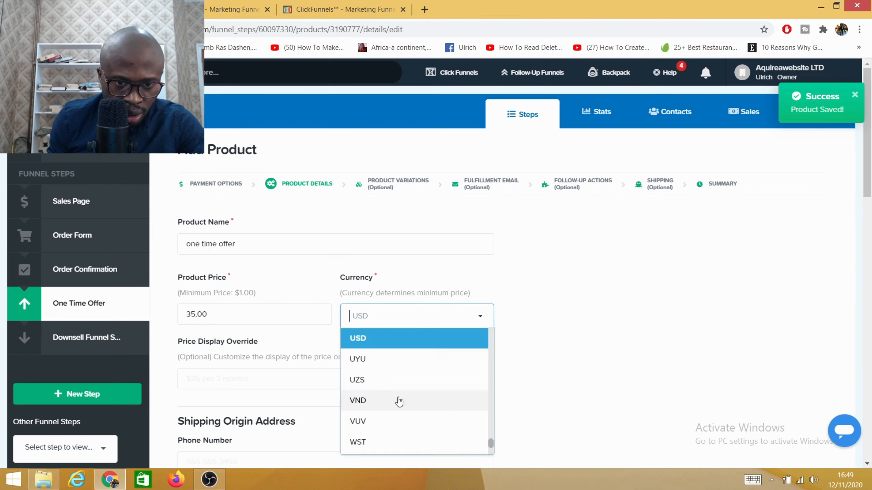
- Fill in the remaining details of the one-time-offer product with the texts "Thank you for your purchase" and "one time offer"
scroll(399, 343, "down", 6)
left_click(255, 286)
scroll(277, 369, "down", 4)
left_click(271, 185)
type("Thank you for your purchase")
left_click(274, 256)
type("one time offer")
- Save the one-time-offer product details and continue through the optional product settings to the summary
scroll(344, 310, "down", 6)
left_click(473, 377)
left_click(458, 387)
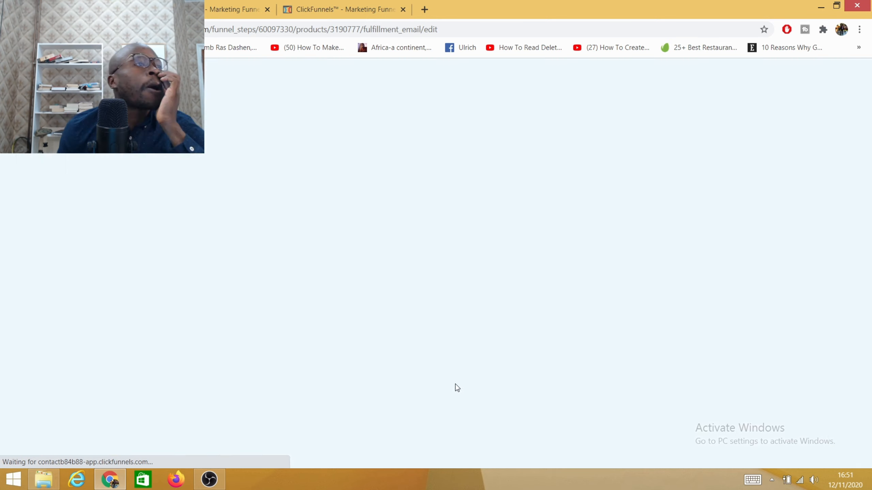
left_click(508, 388)
left_click(497, 299)
- Add a second product named "PC GLASSES 1" to the One time offer step, priced at 29.87 in GBP
left_click(272, 323)
left_click(461, 356)
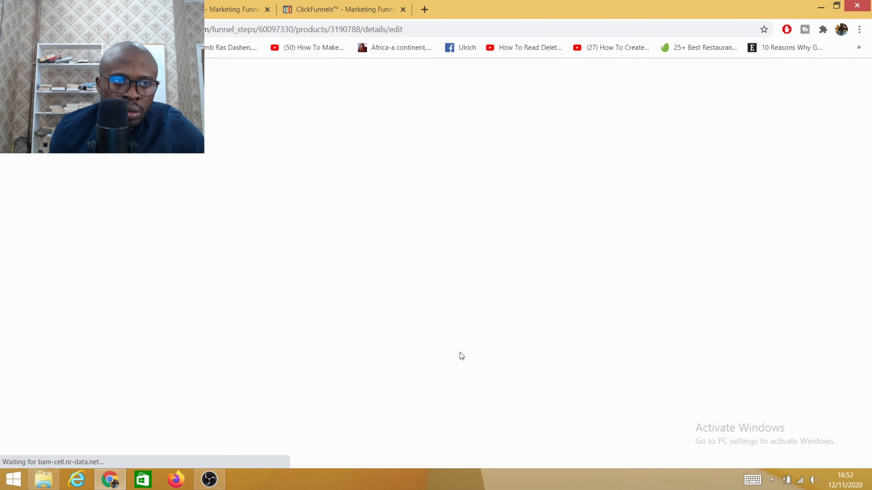
left_click(255, 244)
type("PC GLASSES 1")
left_click(191, 314)
type("20.97")
left_click(417, 315)
- Complete and save the PC GLASSES 1 product details, continue past the optional settings, and return to the step's product list
scroll(235, 359, "down", 4)
scroll(235, 360, "down", 8)
left_click(275, 188)
right_click(203, 250)
left_click(230, 317)
scroll(344, 327, "down", 8)
left_click(472, 377)
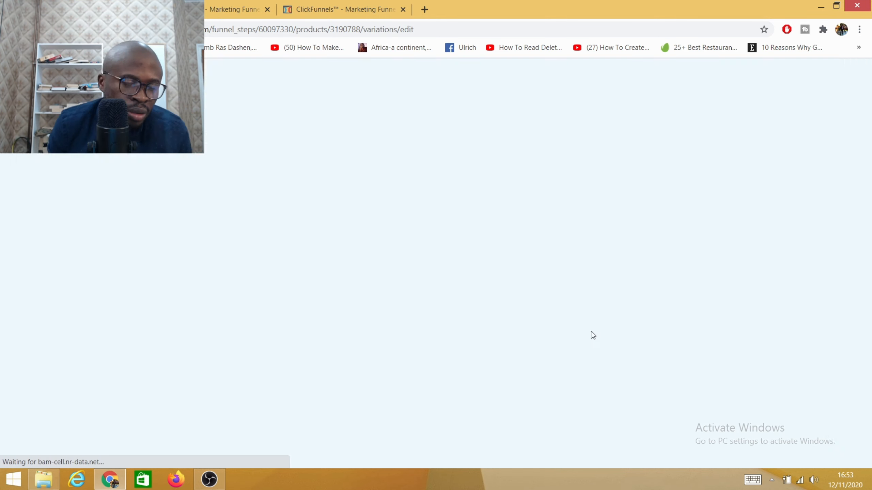
left_click(498, 299)
left_click(483, 452)
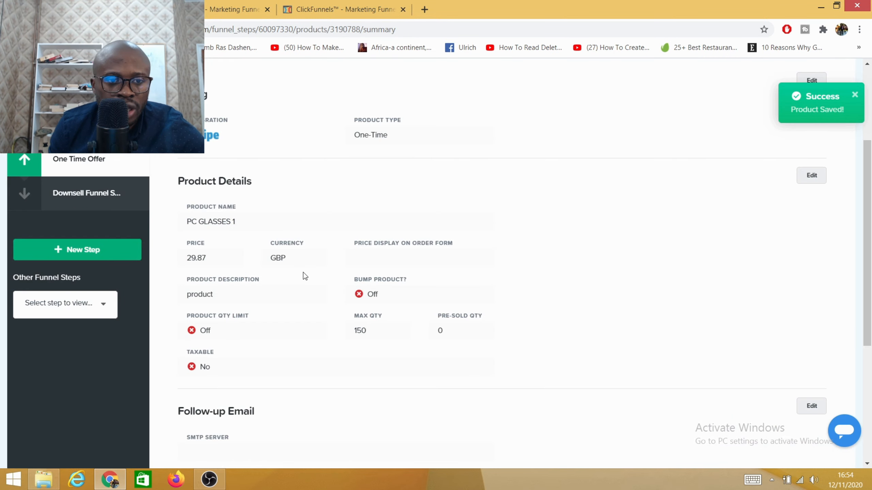
scroll(303, 275, "down", 8)
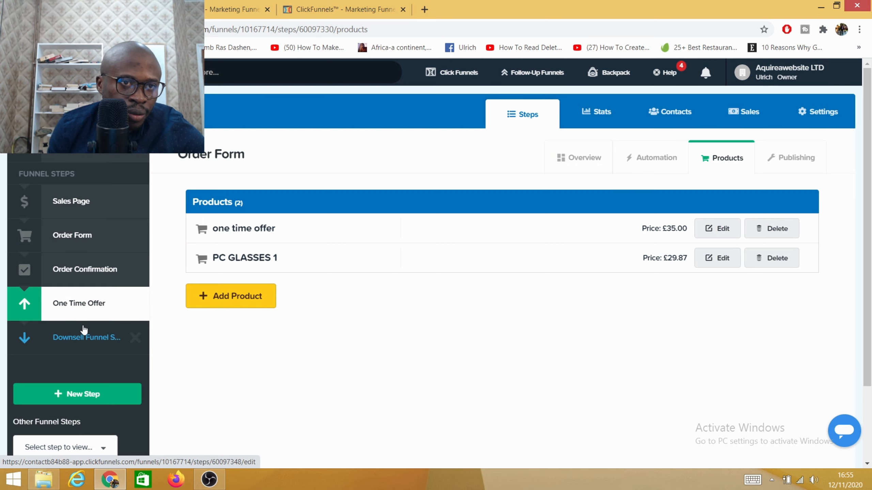
- Enable Digital Table Rush in the One time offer step's publishing settings and update the funnel step
left_click(87, 310)
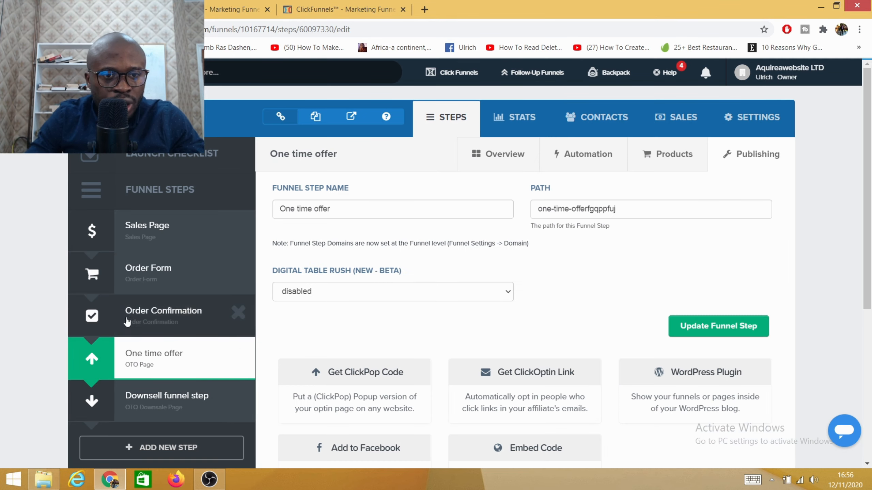
left_click(505, 292)
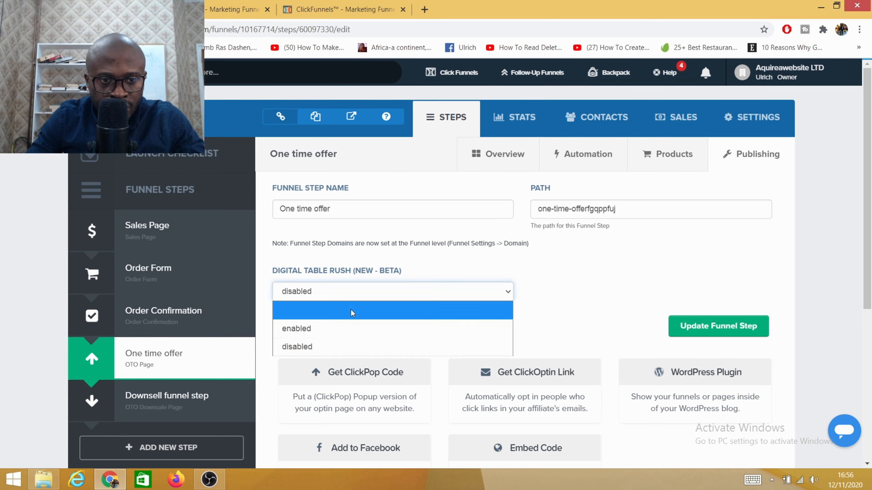
left_click(319, 328)
scroll(555, 282, "down", 5)
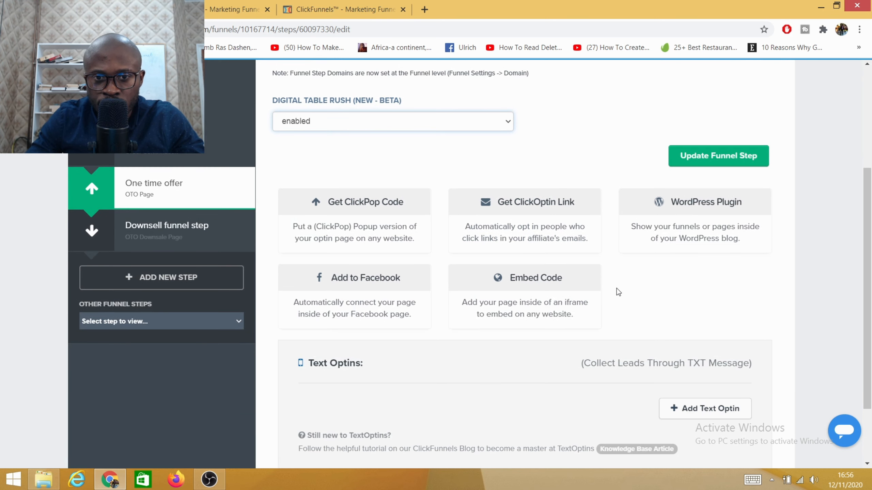
scroll(752, 278, "up", 5)
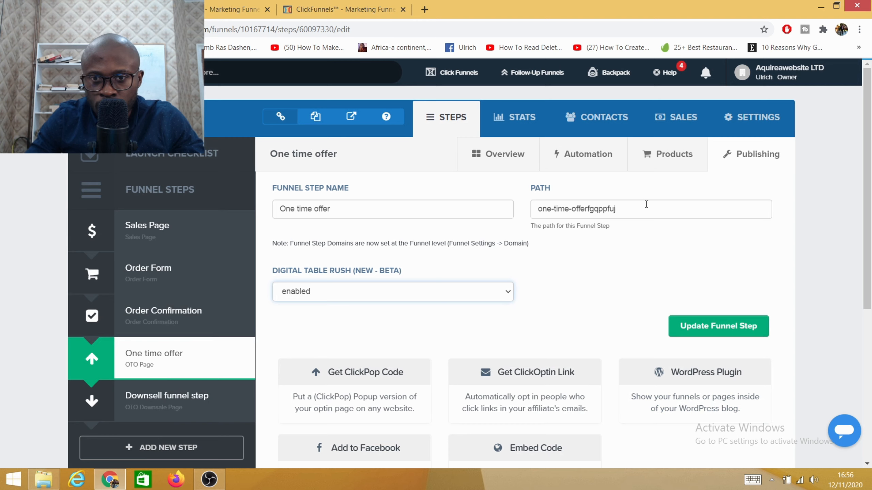
left_click(707, 332)
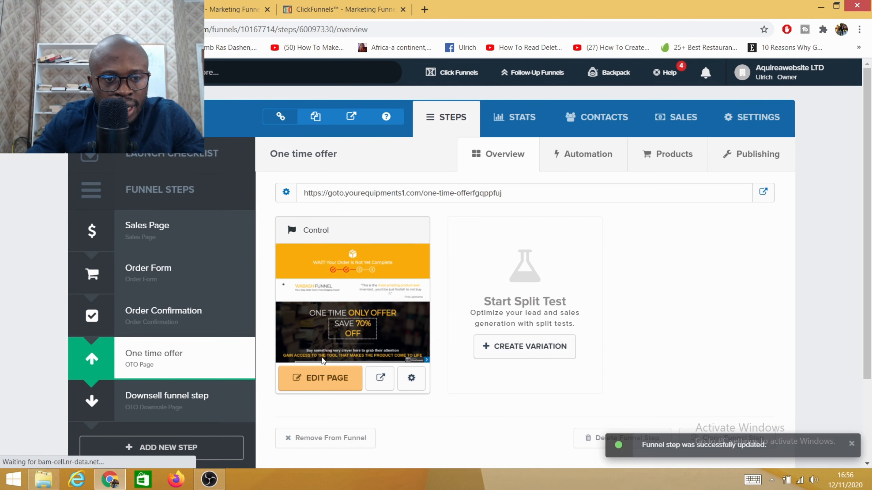
- Open the One time offer page for editing and delete the box icon above the "WAIT! Your Order Is Not Yet Complete" headline
left_click(311, 380)
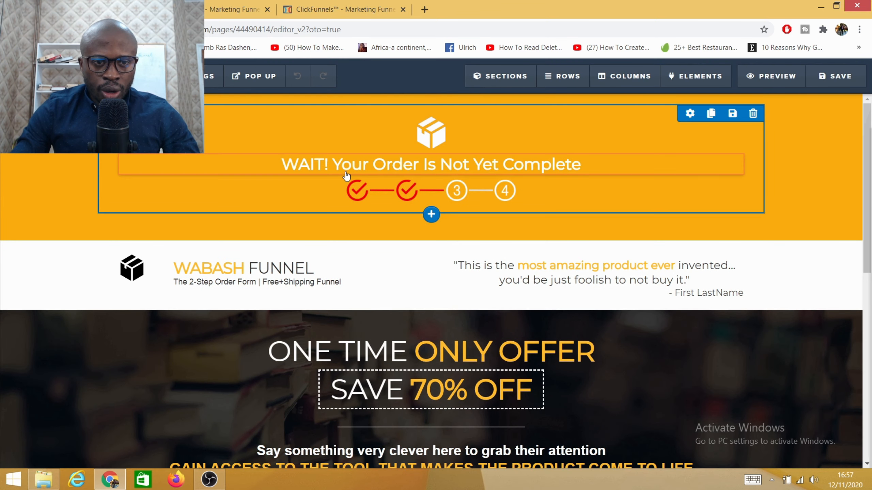
scroll(396, 166, "down", 5)
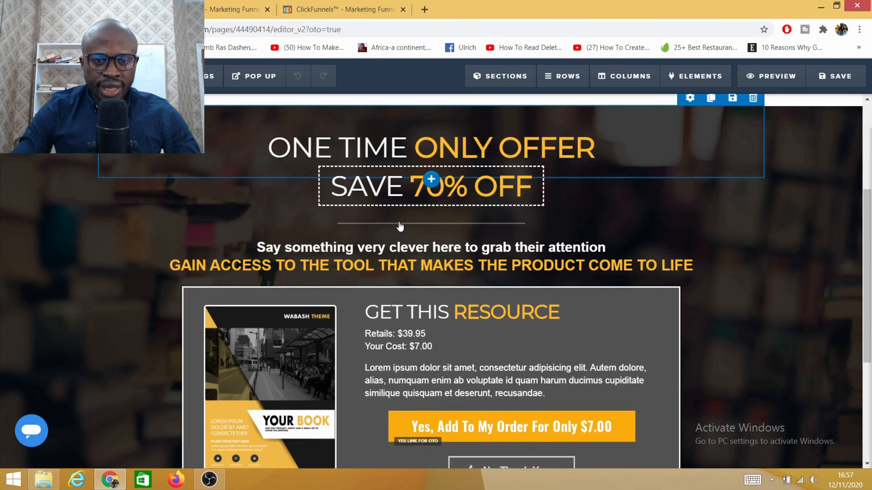
scroll(400, 227, "down", 6)
scroll(445, 232, "up", 1)
scroll(450, 256, "up", 15)
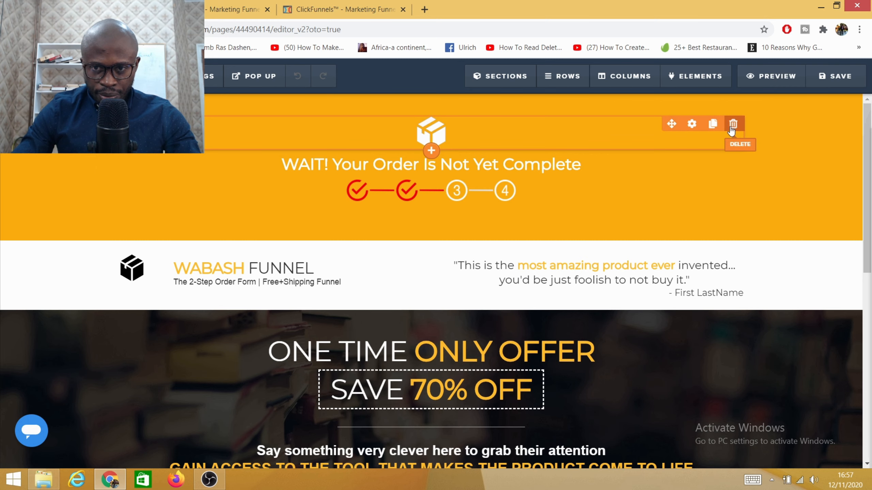
left_click(732, 126)
left_click(485, 91)
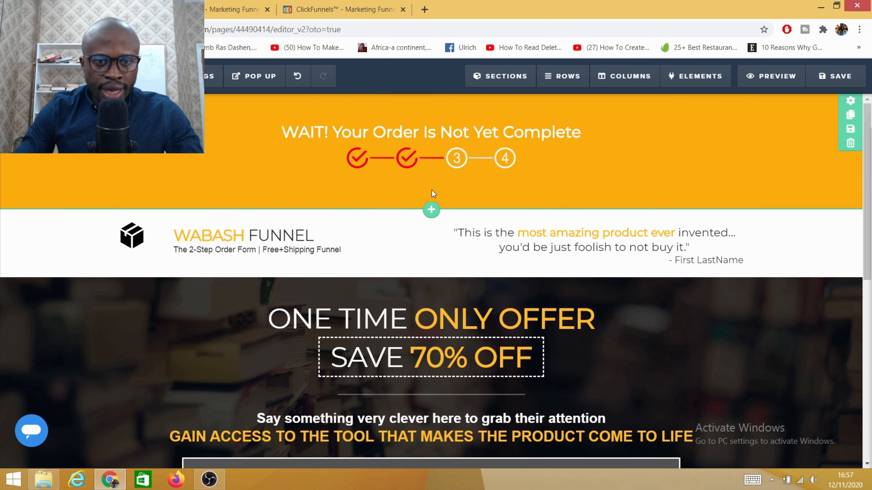
- Insert a three-column row below the order progress indicator and place an Image element in each column
left_click(431, 183)
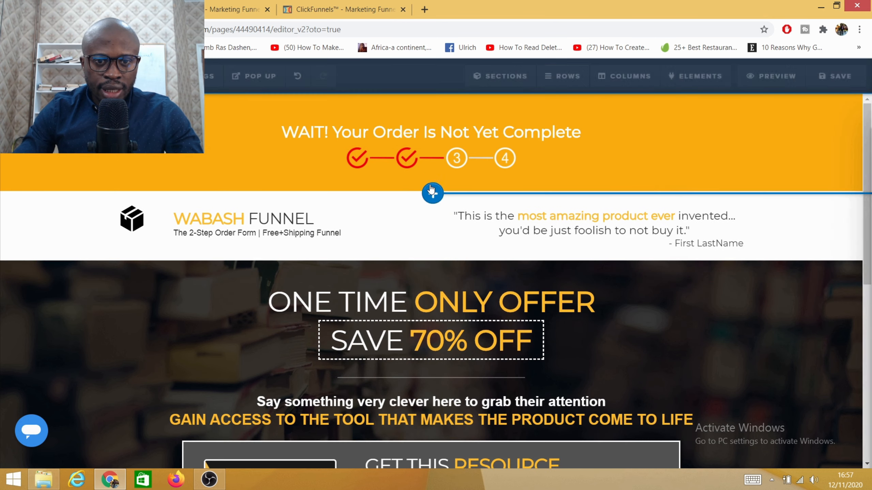
left_click(674, 195)
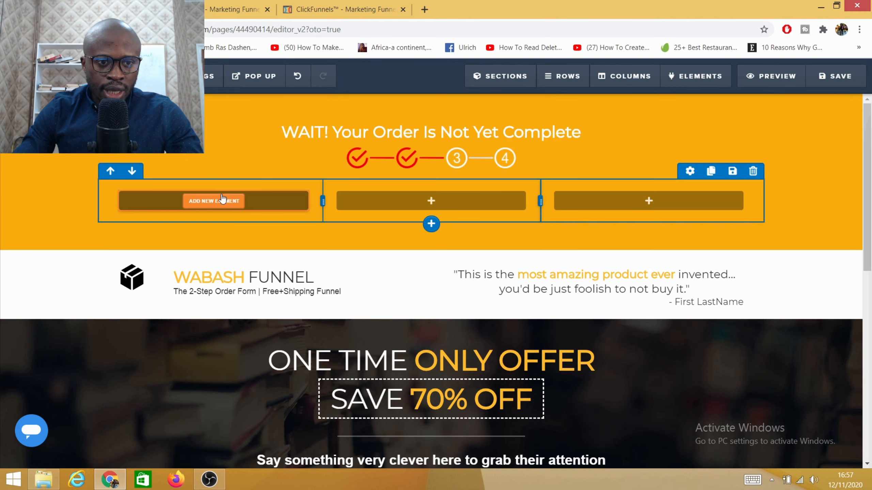
left_click(229, 208)
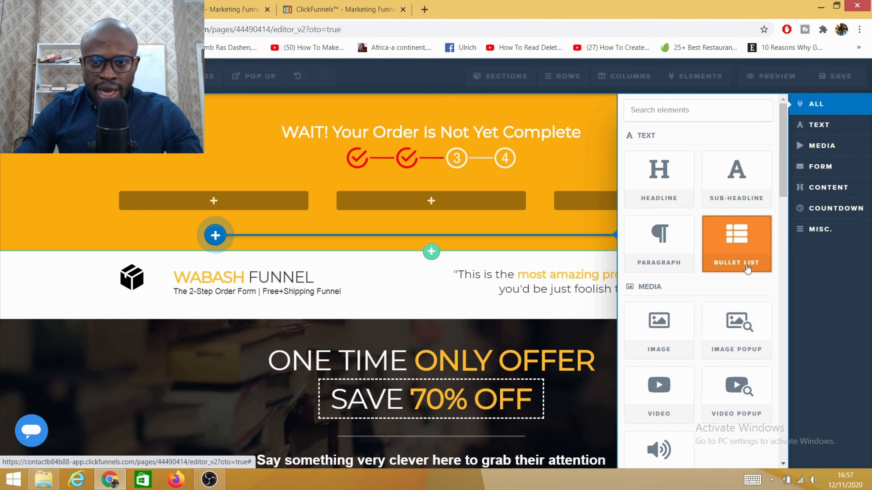
left_click_drag(597, 331, 216, 203)
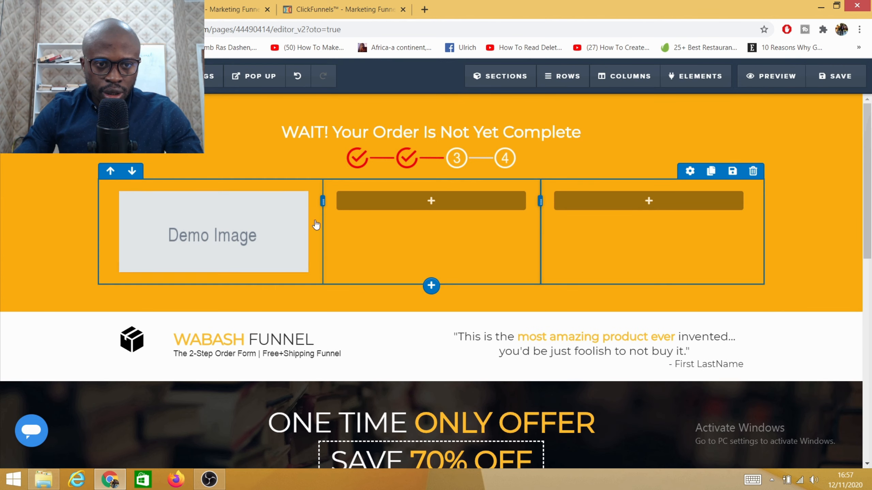
left_click(434, 204)
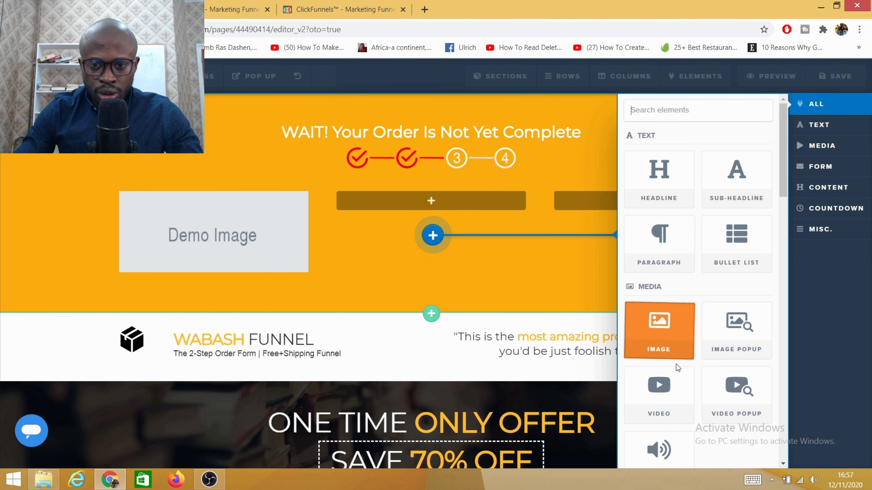
left_click(650, 328)
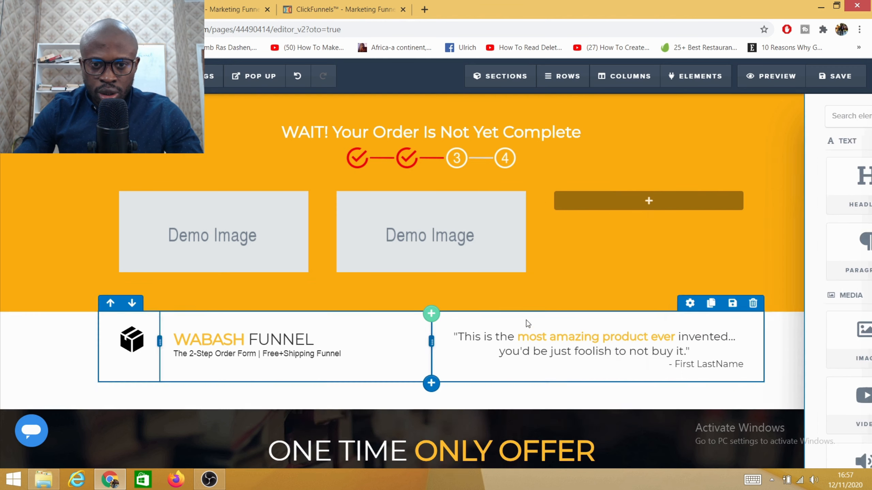
mouse_move(638, 200)
left_click(675, 216)
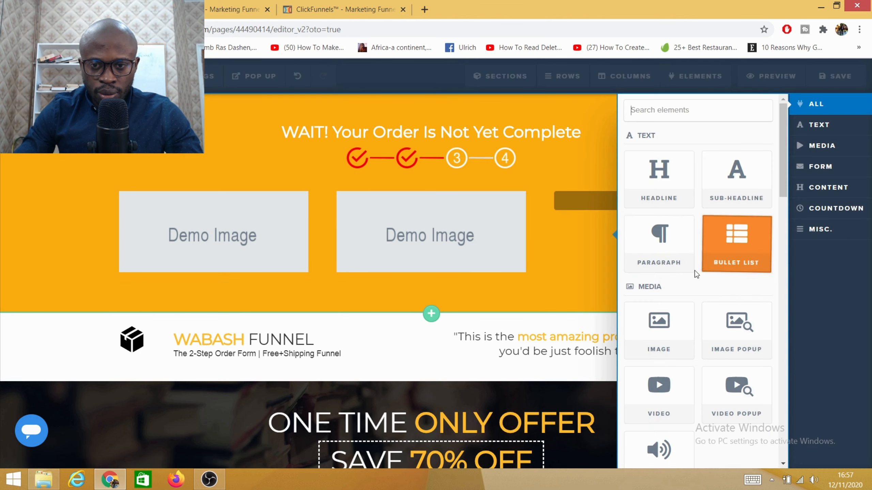
left_click(669, 343)
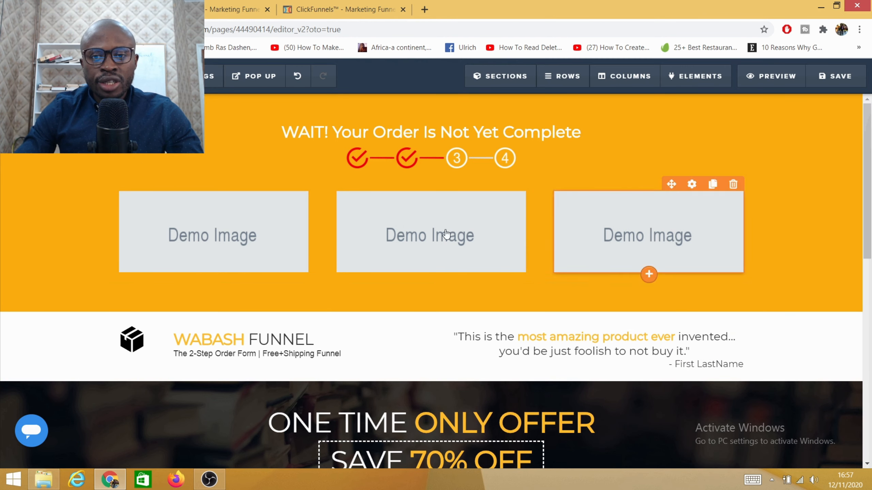
- Replace the first column's placeholder with the library photo of the barbecue tool case beside wrapped gifts
left_click(198, 243)
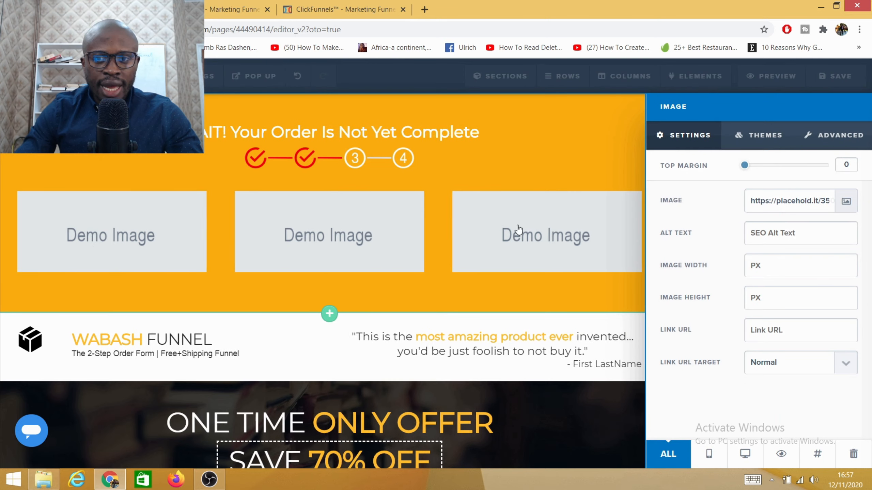
left_click(845, 202)
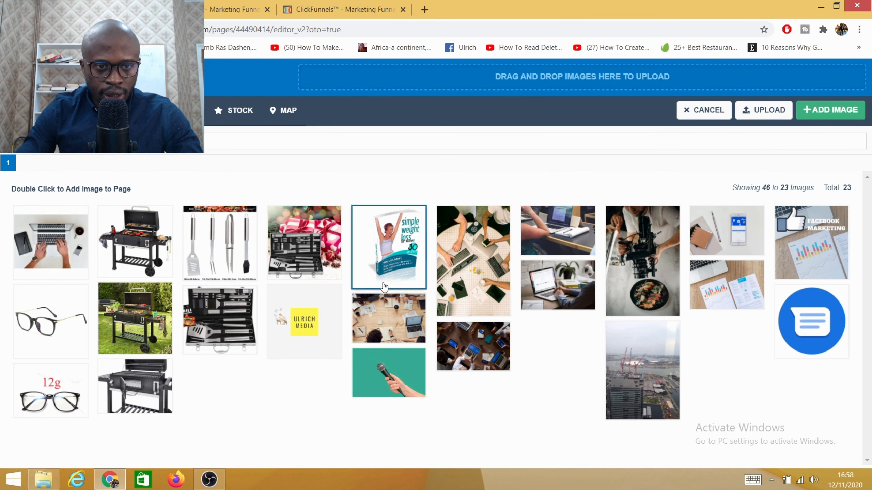
left_click(293, 254)
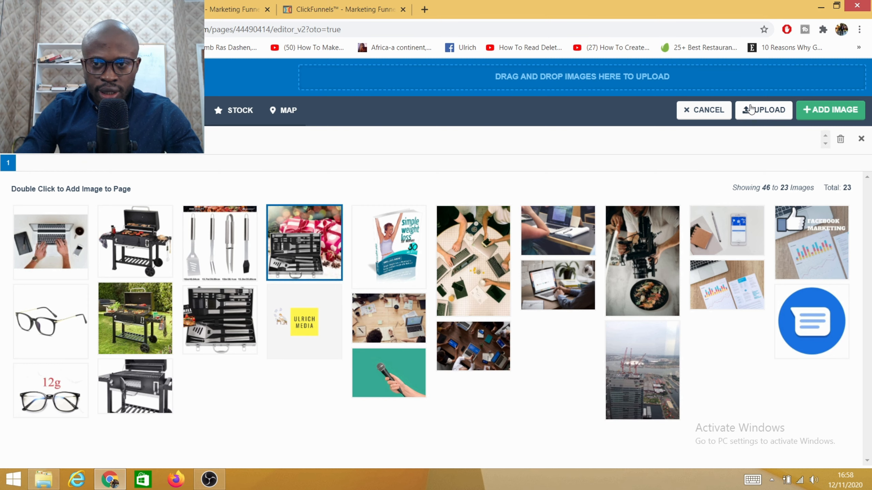
left_click(828, 118)
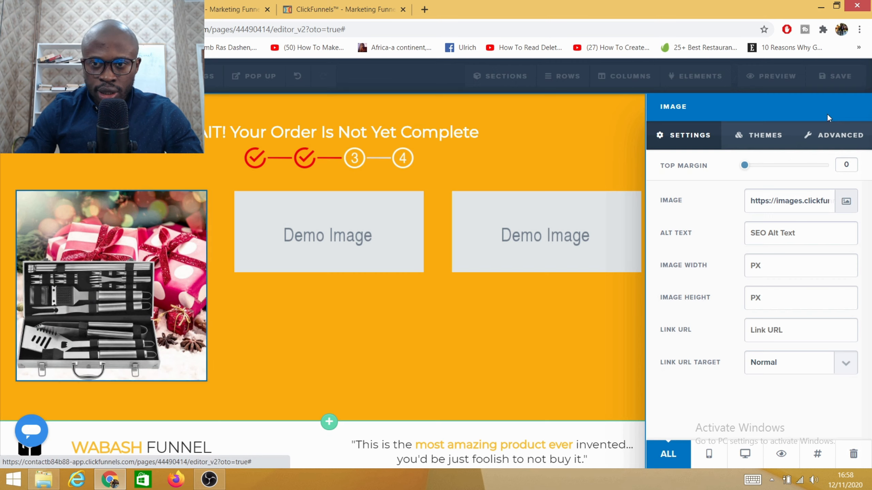
- Replace the middle column's placeholder with the library picture of four barbecue utensils with their lengths
left_click(350, 241)
left_click(399, 238)
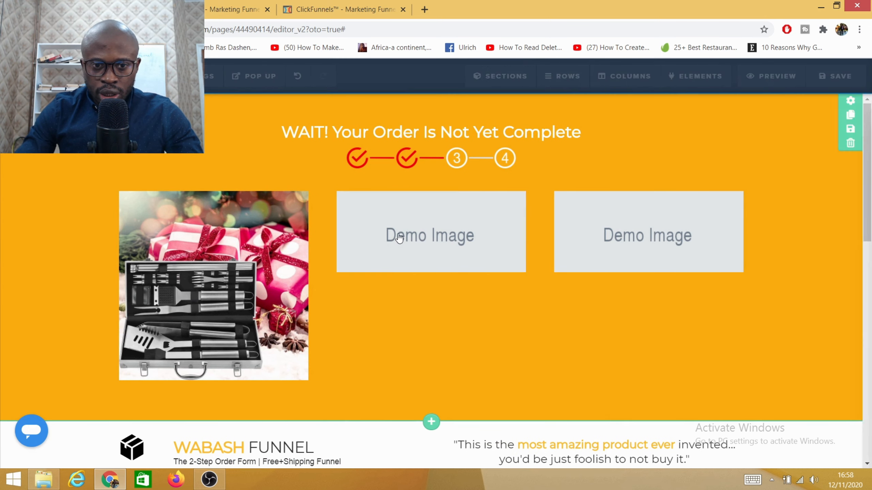
left_click(845, 201)
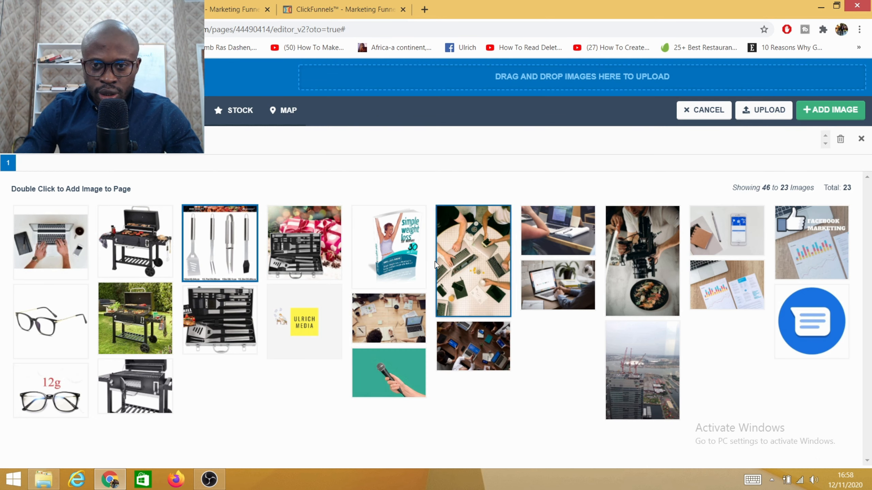
left_click(225, 258)
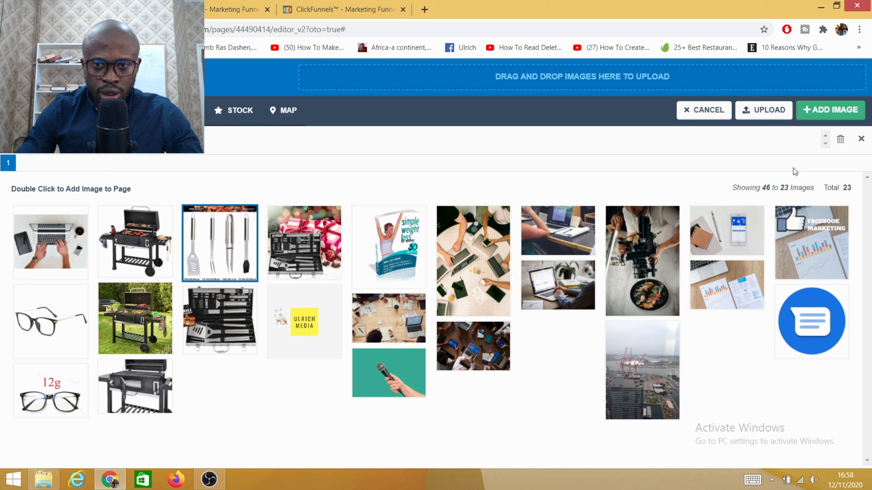
left_click(830, 110)
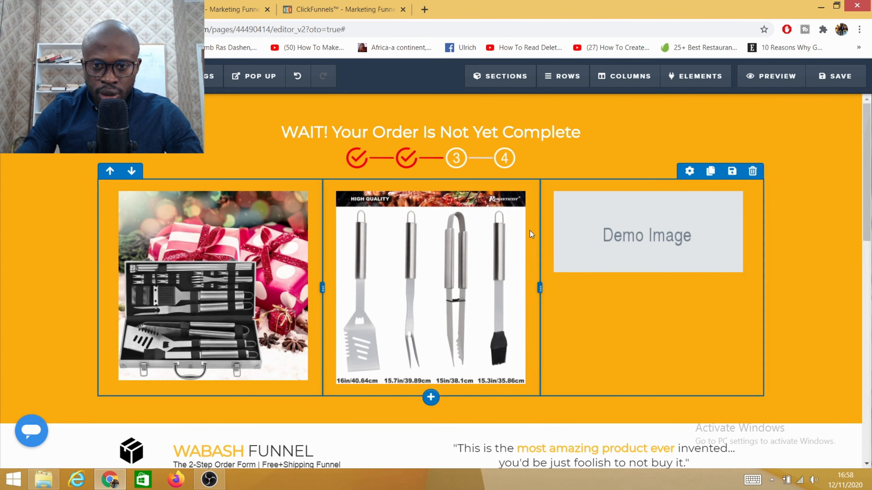
- Replace the third column's placeholder with the library picture of the black-framed glasses without the weight label
left_click(580, 240)
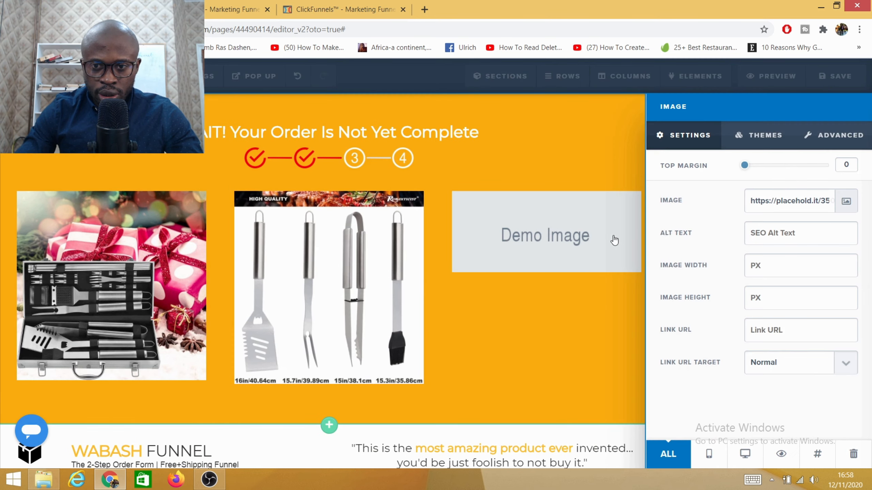
left_click(844, 200)
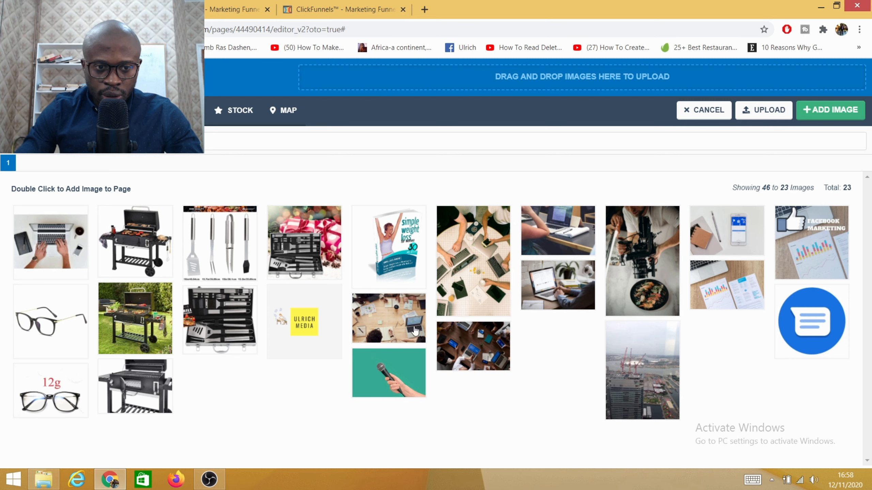
left_click(39, 340)
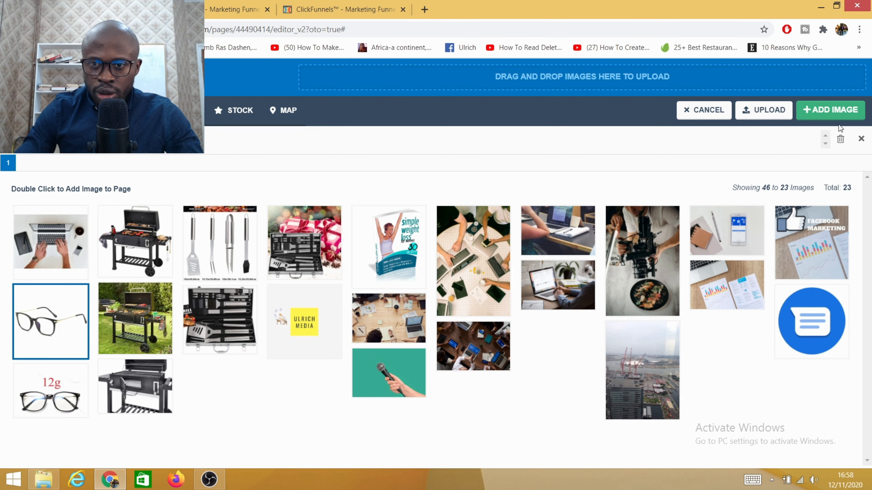
left_click(832, 111)
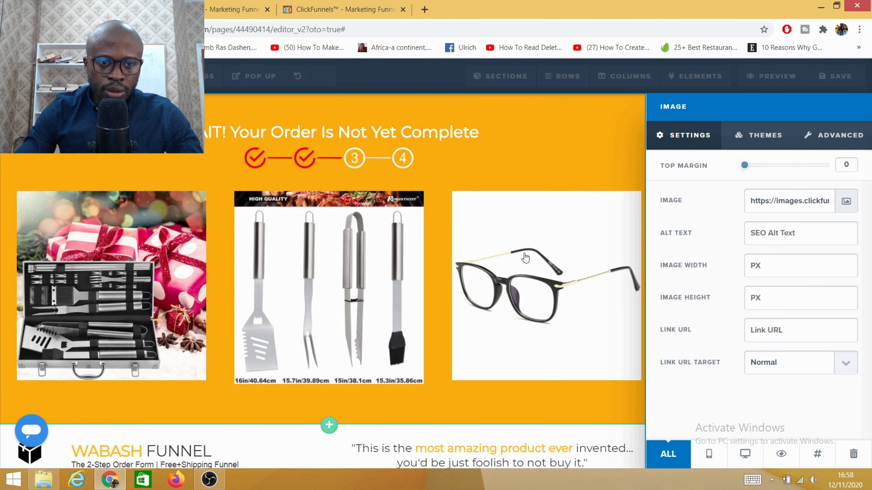
left_click(583, 161)
- Insert a three-column row below the product images and place a Button element in its first column
scroll(383, 270, "down", 5)
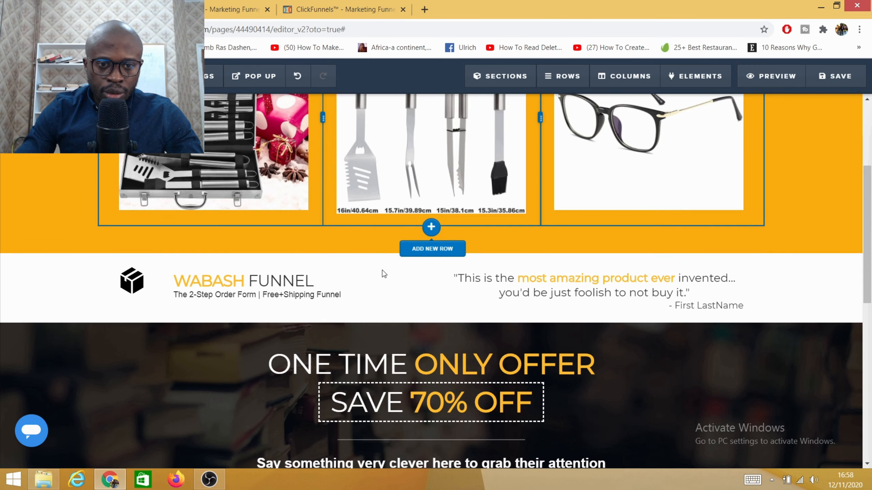
left_click(430, 228)
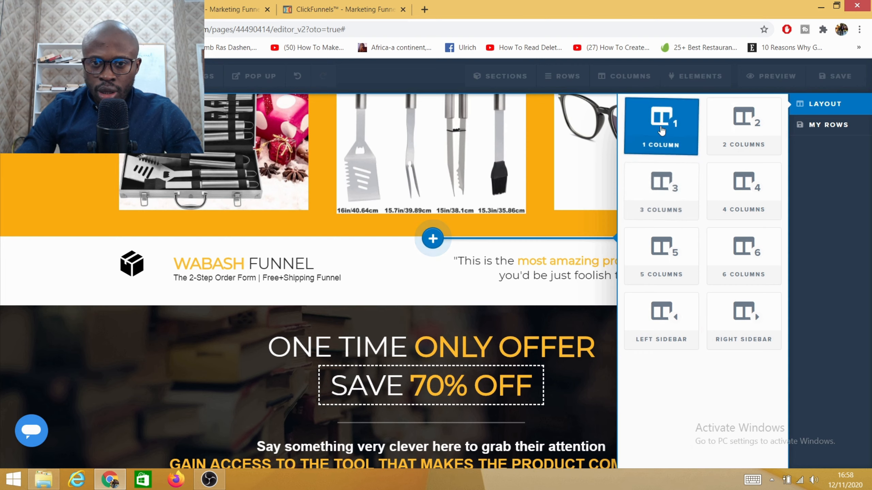
left_click(654, 194)
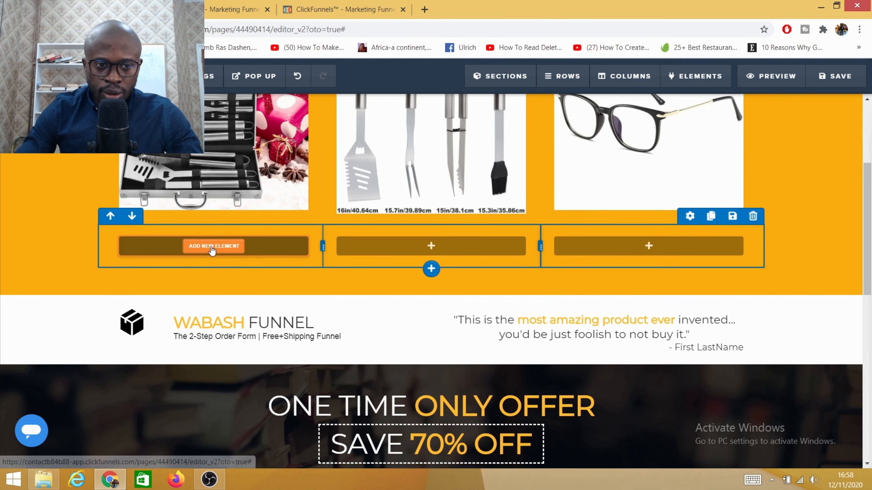
left_click(213, 246)
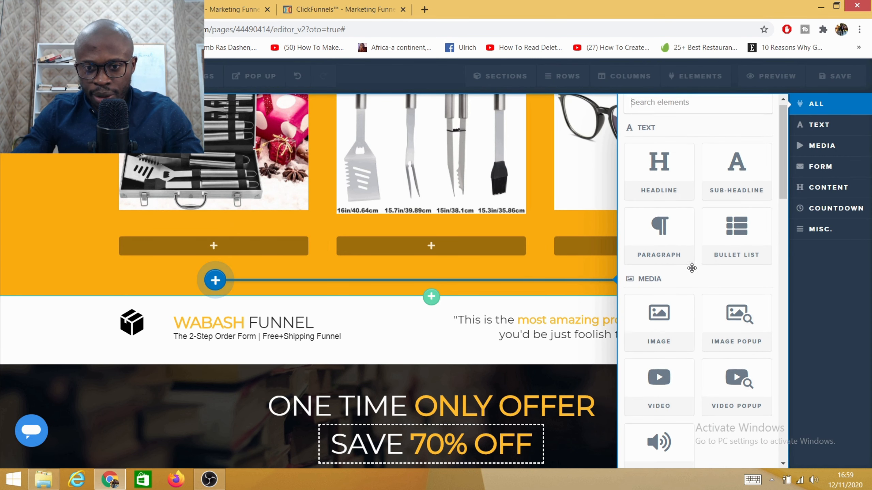
scroll(693, 374, "down", 8)
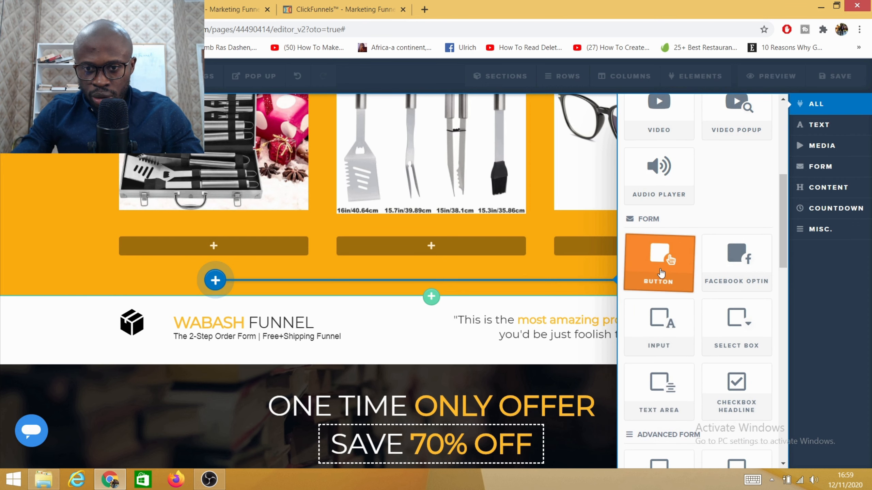
left_click(663, 268)
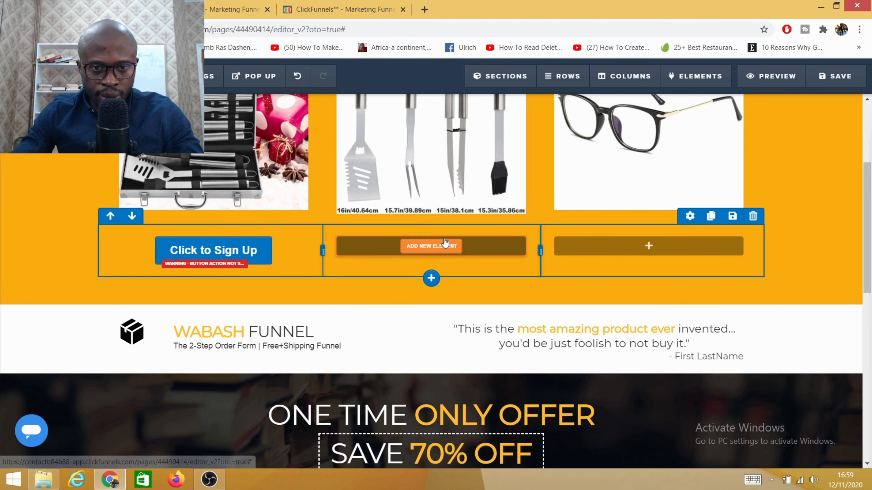
- Place a Button element in the middle and third columns of the new row
left_click(500, 255)
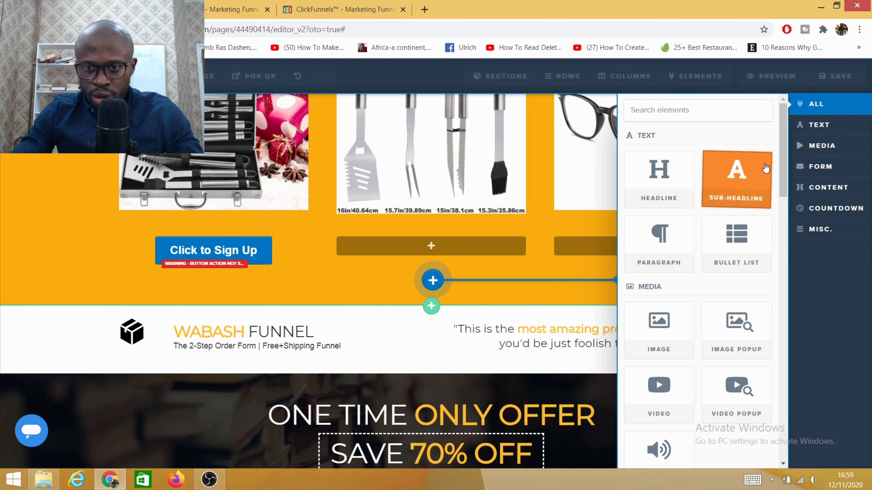
left_click_drag(785, 178, 785, 239)
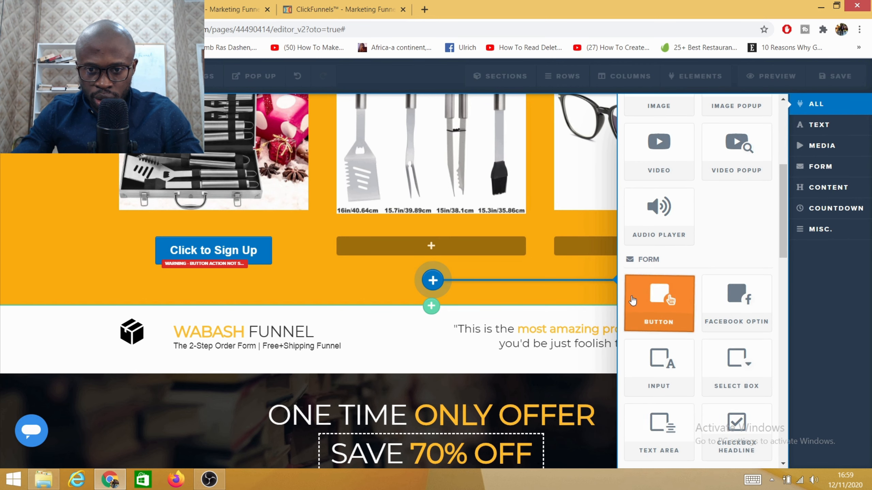
left_click(663, 303)
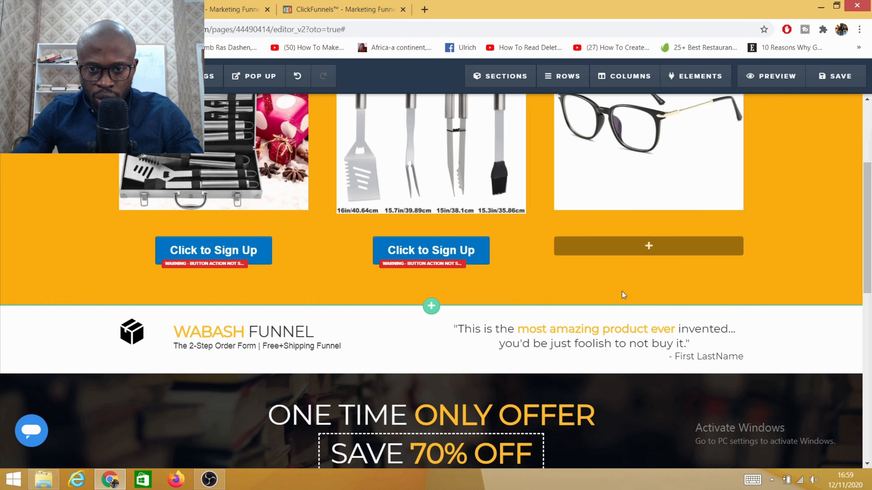
left_click(651, 252)
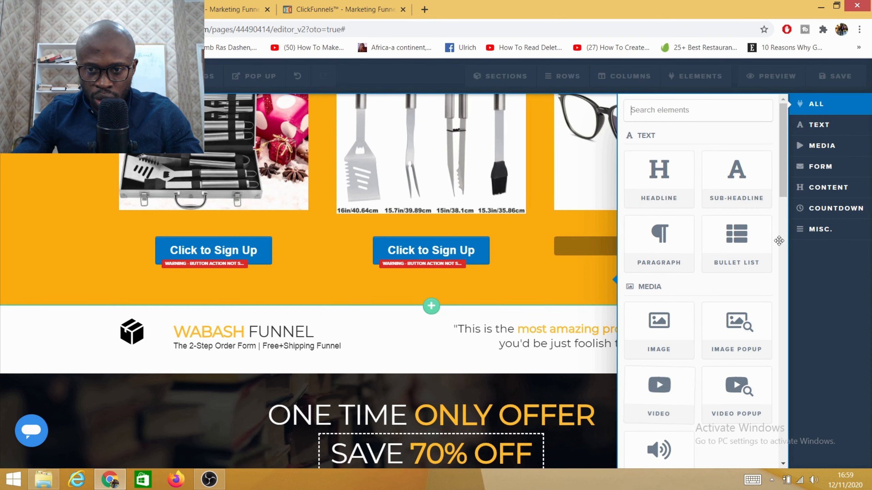
left_click_drag(782, 175, 783, 259)
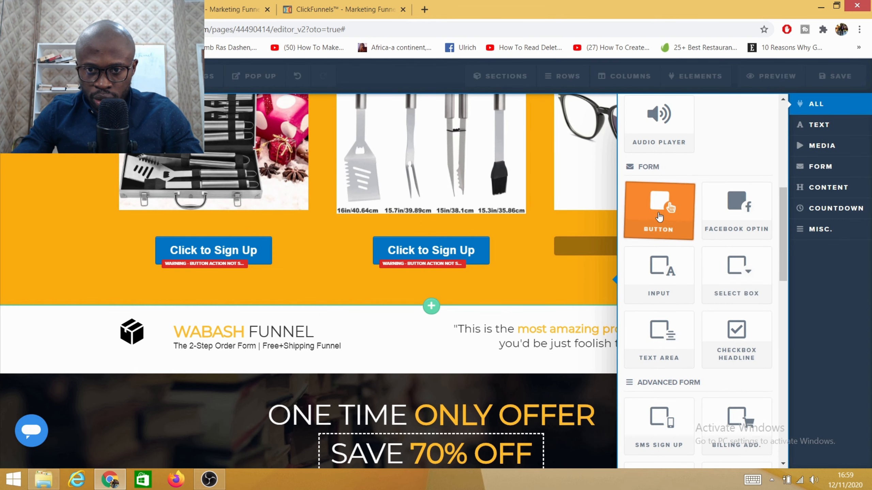
left_click(658, 215)
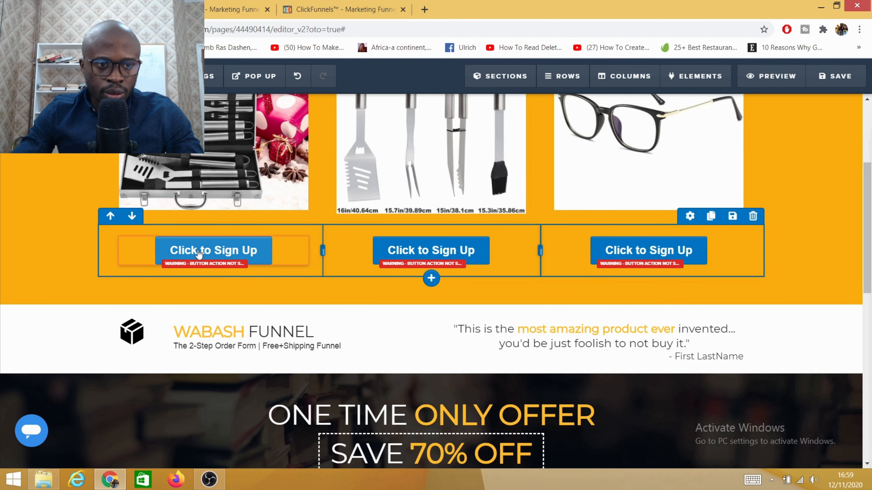
- Change the text of the button under the tool case image to "Buy Now" and copy that text
left_click(235, 254)
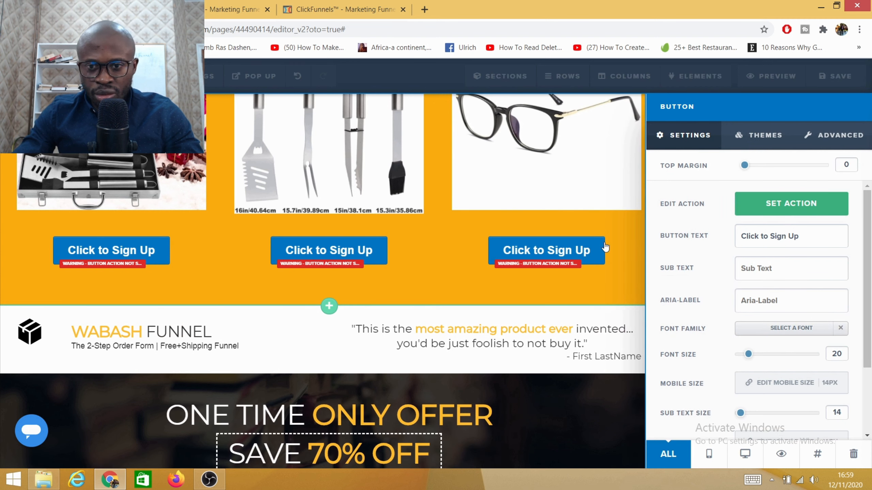
left_click_drag(802, 239, 712, 240)
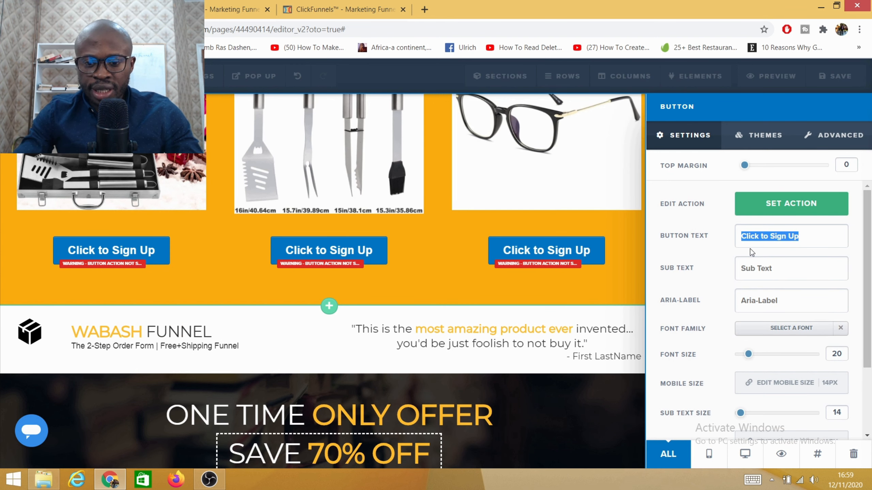
key("BackSpace")
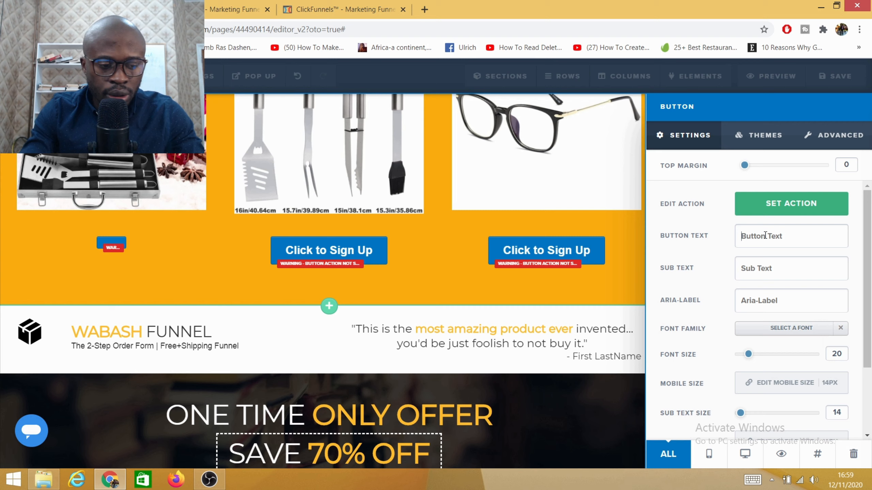
type("Buy Now")
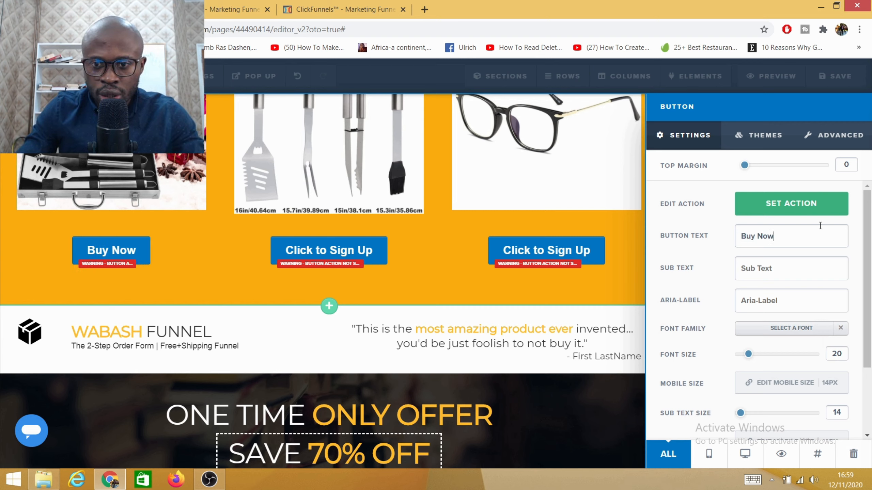
left_click_drag(780, 236, 747, 236)
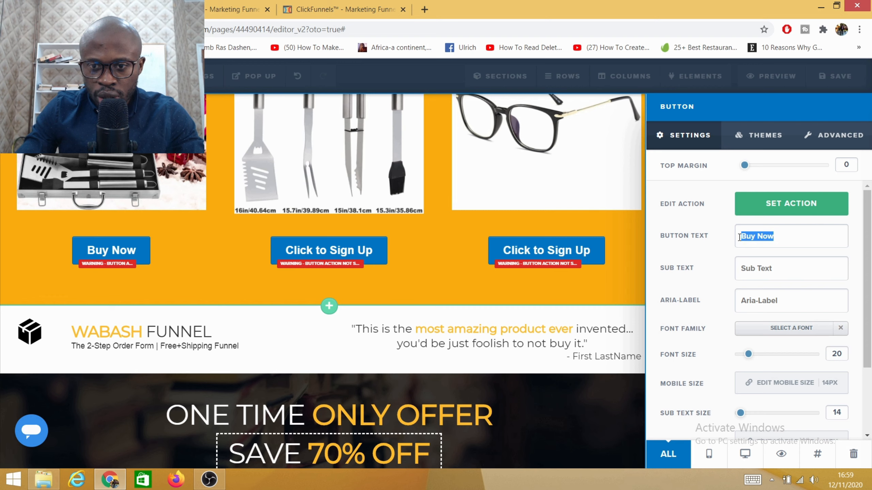
right_click(758, 238)
left_click(727, 258)
left_click(778, 272)
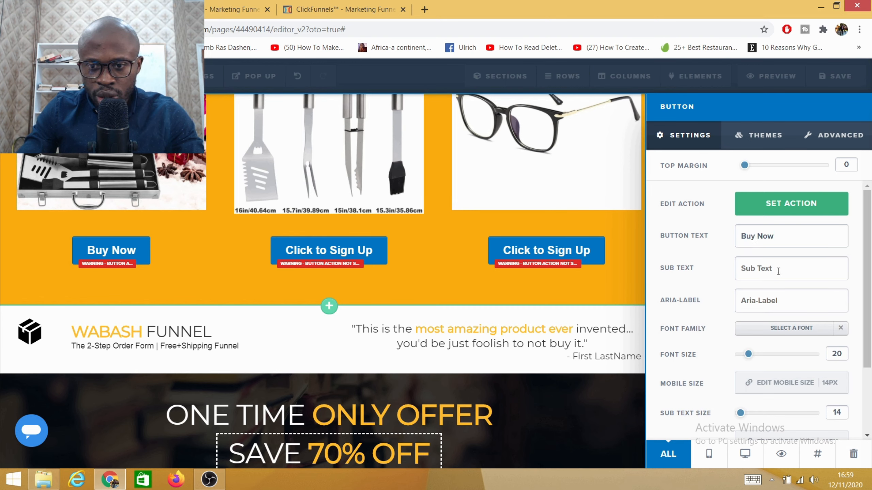
- Set the first Buy Now button's action to "1-Click-Upsell - One Time Offer"
left_click(786, 206)
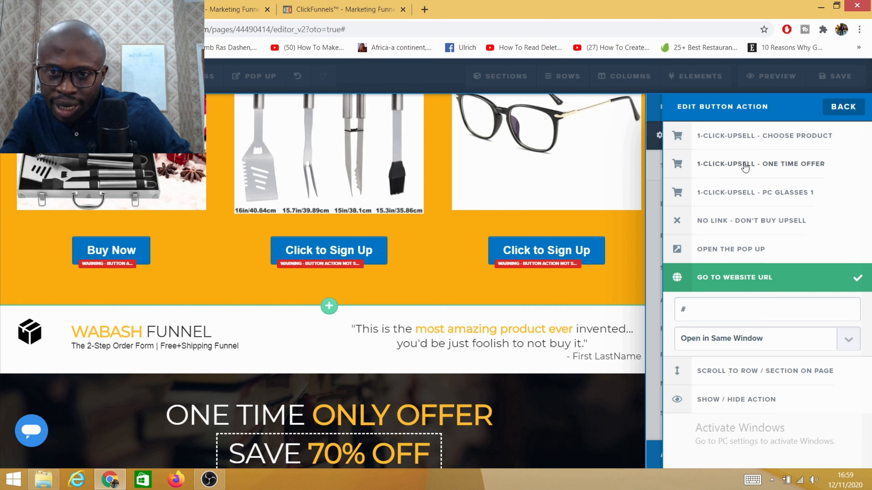
left_click(770, 168)
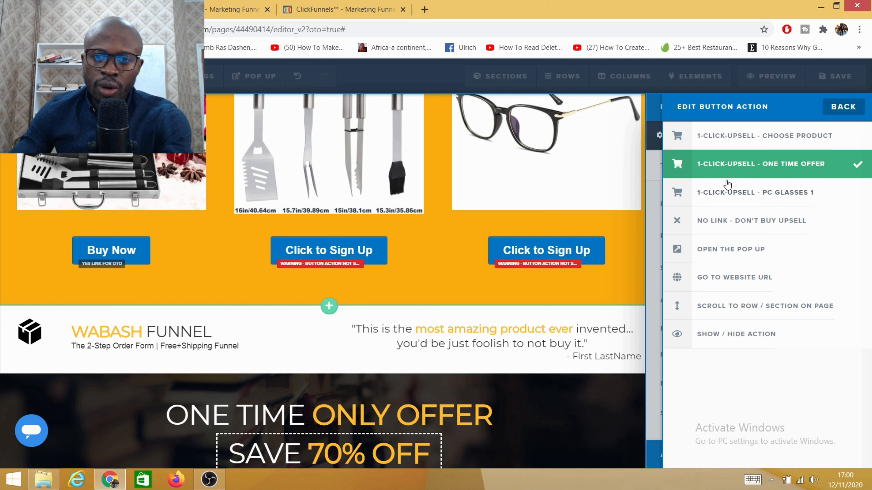
left_click(530, 208)
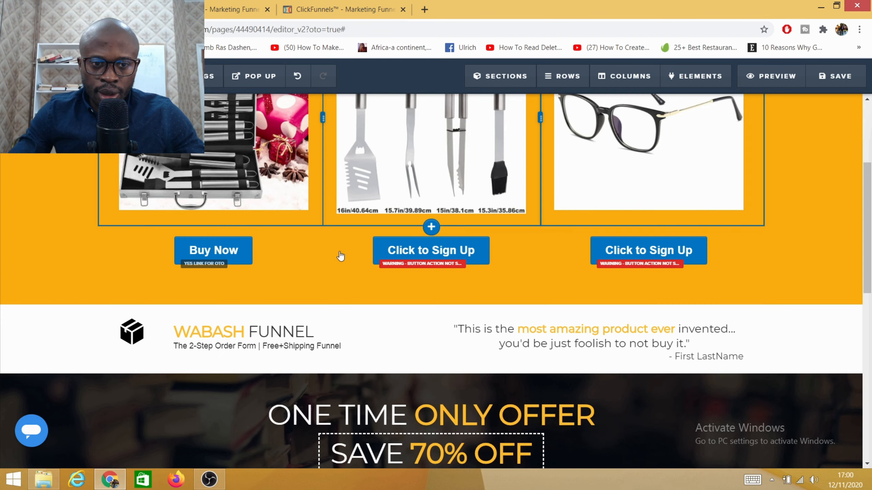
- Replace the middle button's text with the copied "Buy Now" and set its action to "1-Click-Upsell - One Time Offer"
left_click(464, 256)
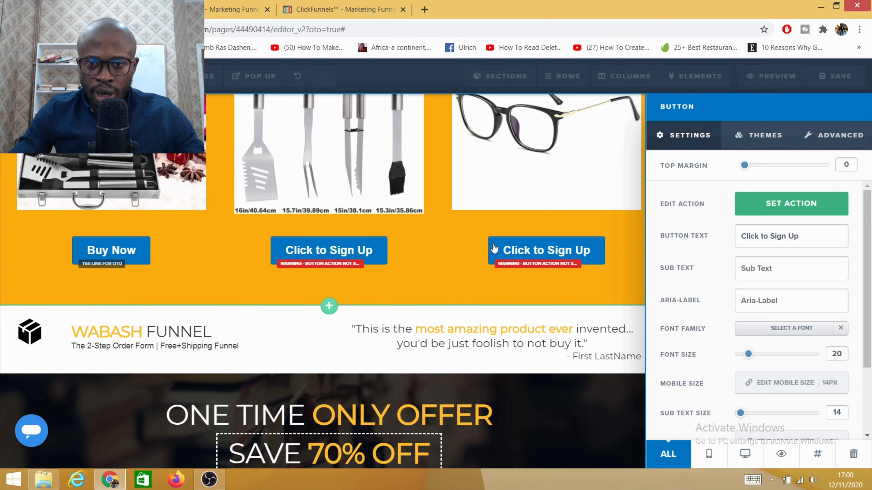
left_click_drag(808, 240, 672, 240)
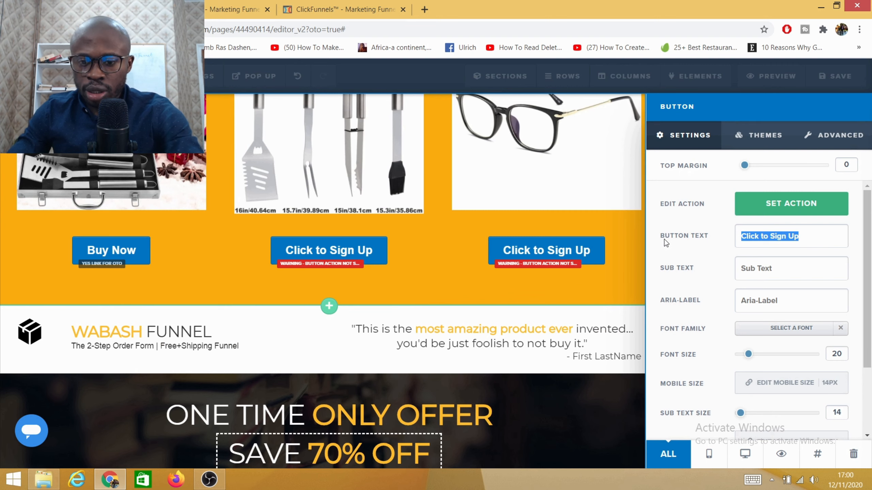
key("BackSpace")
right_click(769, 234)
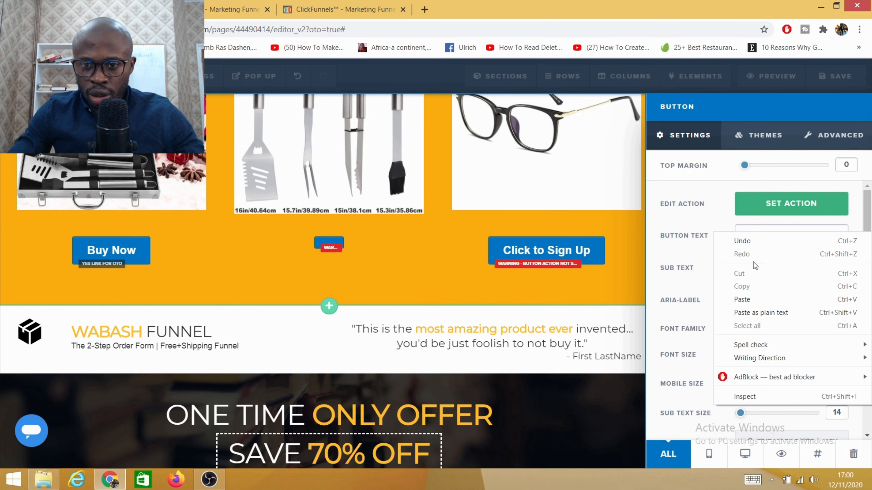
left_click(755, 299)
left_click(790, 207)
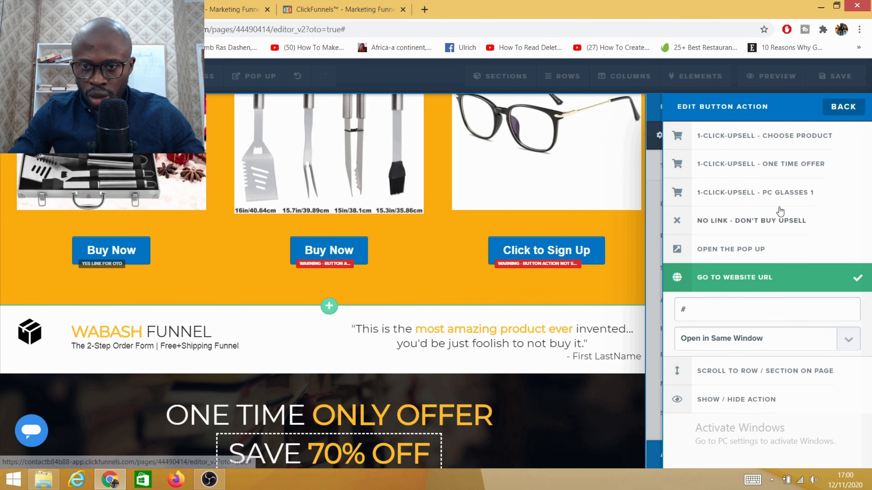
left_click(754, 165)
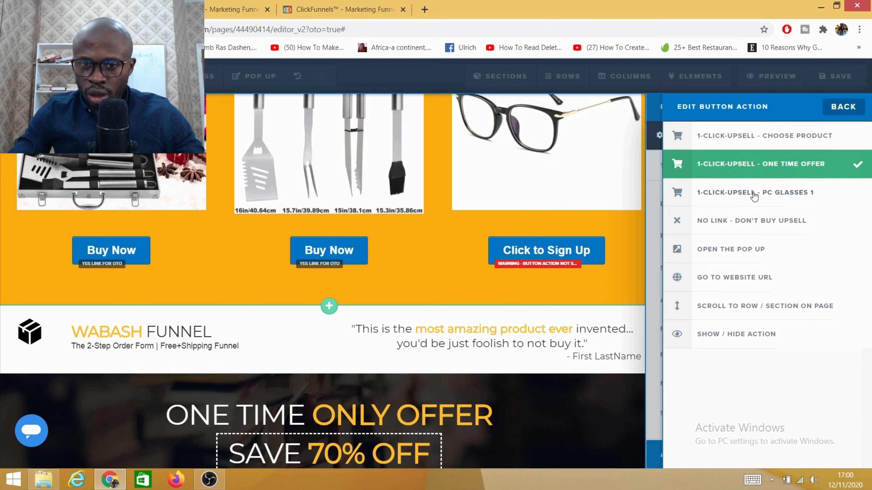
left_click(542, 253)
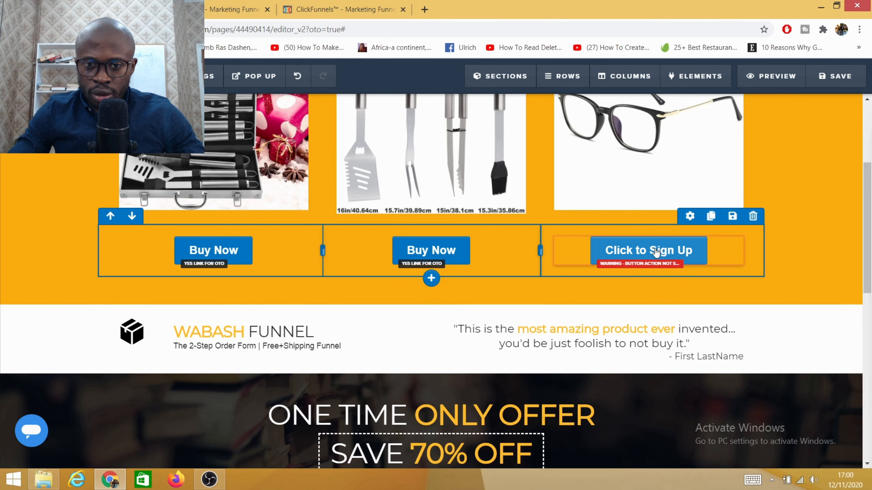
- Replace the text of the button under the glasses image with the copied "Buy Now" and set its action to "1-Click-Upsell - PC Glasses 1"
left_click(637, 253)
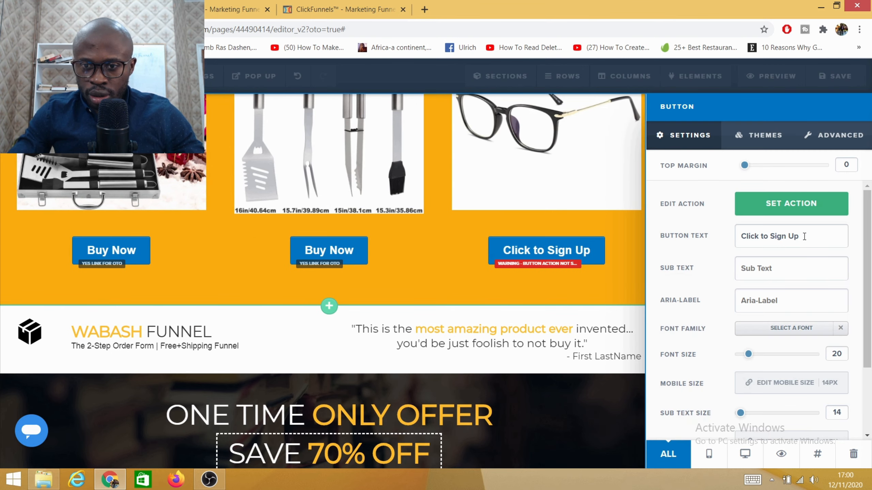
left_click_drag(804, 236, 657, 242)
key("BackSpace")
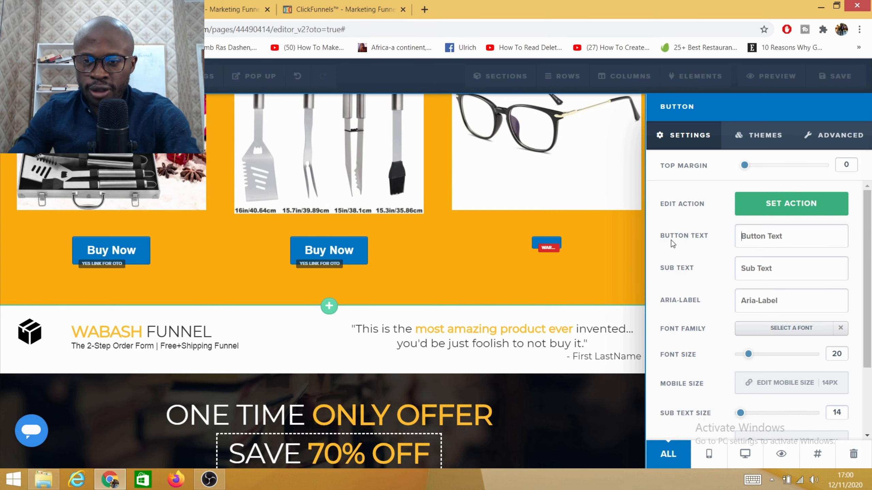
right_click(761, 237)
left_click(750, 304)
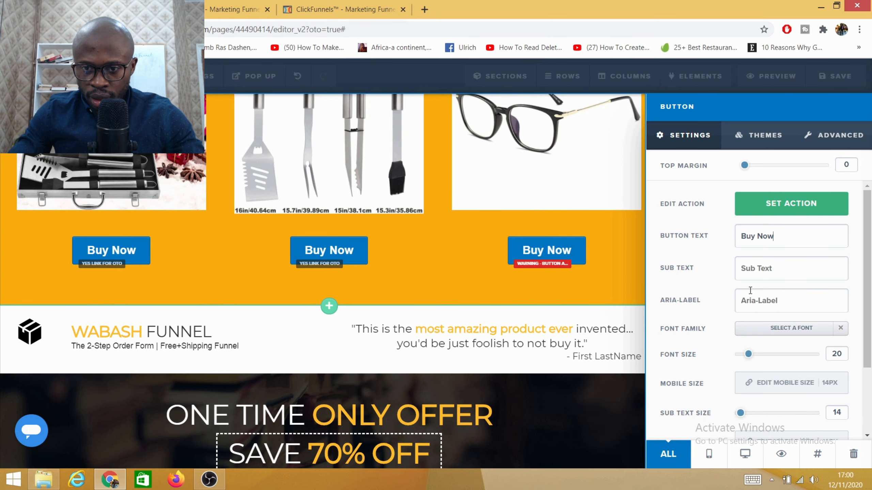
left_click(776, 206)
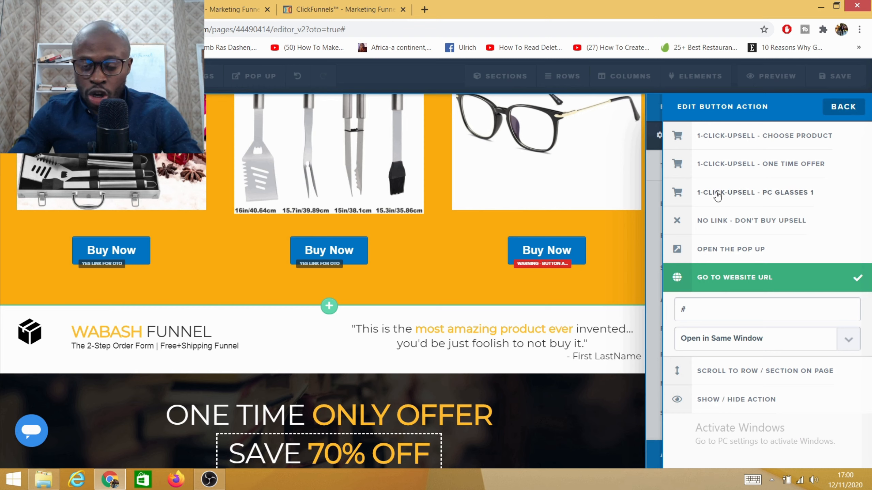
left_click(773, 201)
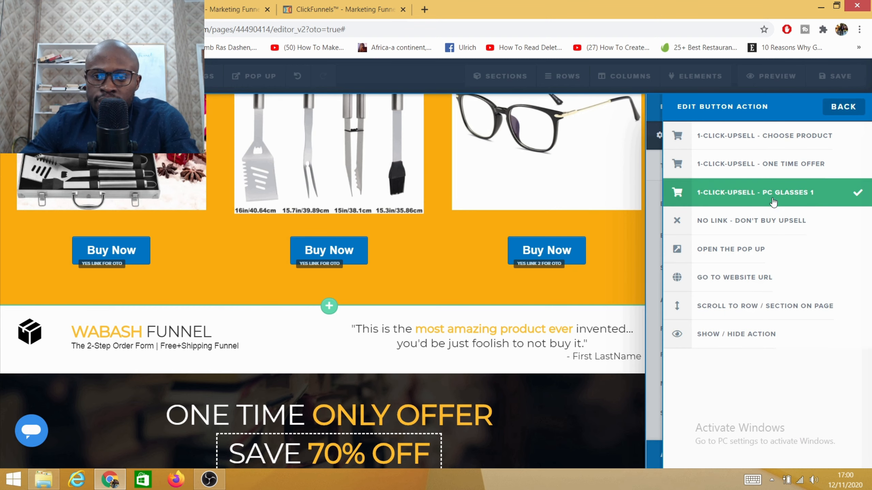
left_click(602, 252)
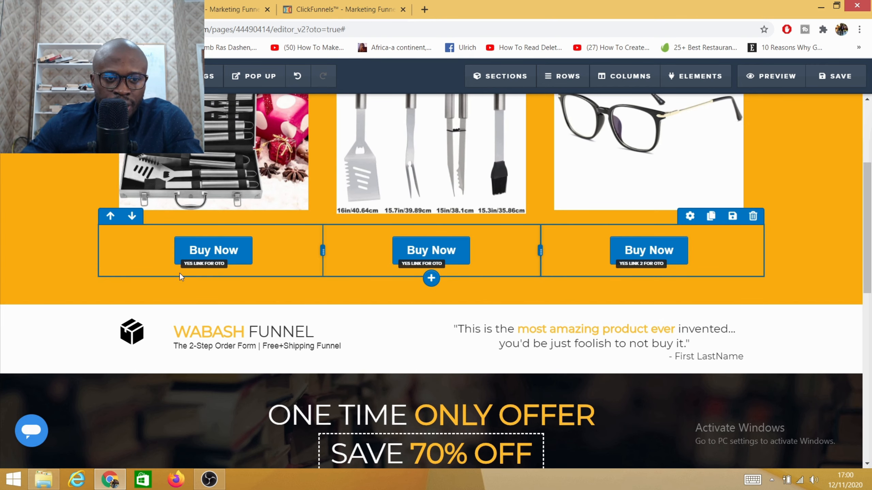
- Add a one-column row below the three Buy Now buttons and place a Headline element in it
scroll(180, 273, "down", 3)
scroll(422, 288, "up", 5)
scroll(387, 280, "up", 3)
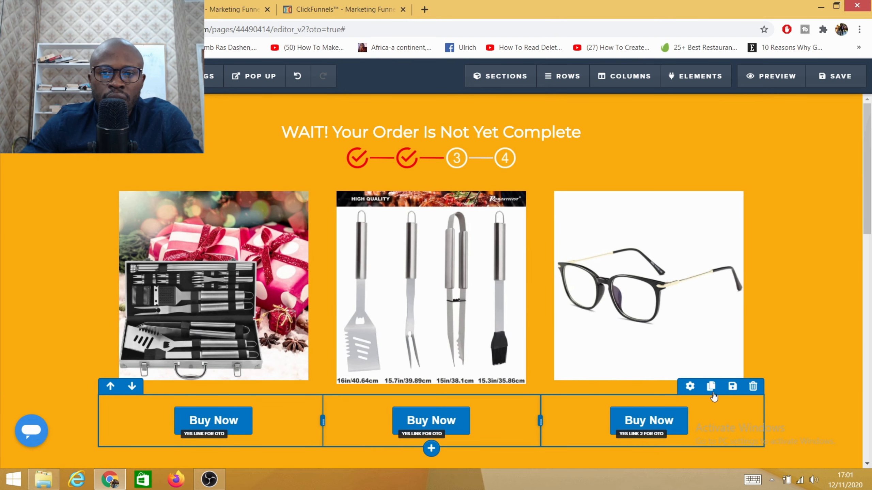
scroll(415, 272, "down", 3)
scroll(414, 272, "down", 2)
scroll(732, 312, "up", 5)
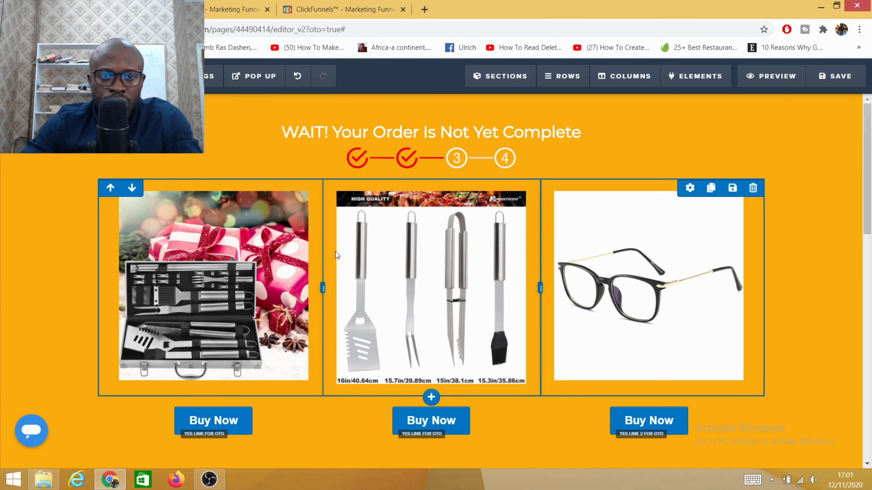
scroll(733, 312, "down", 5)
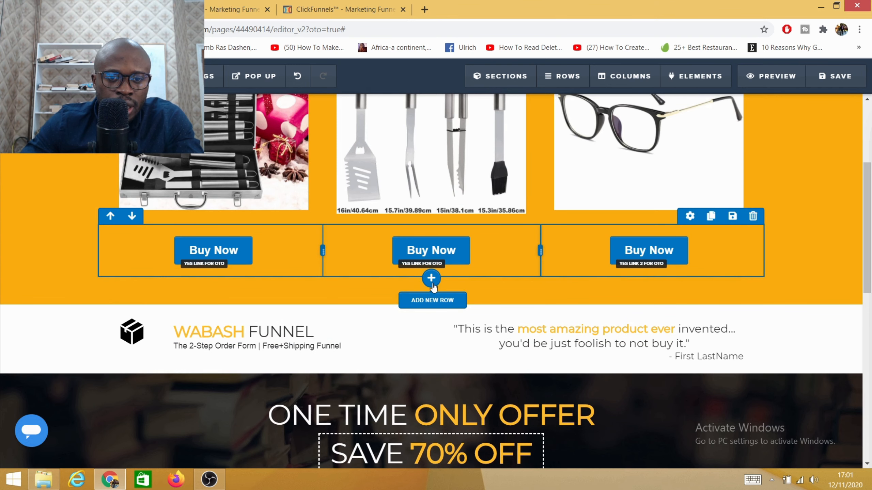
left_click(431, 280)
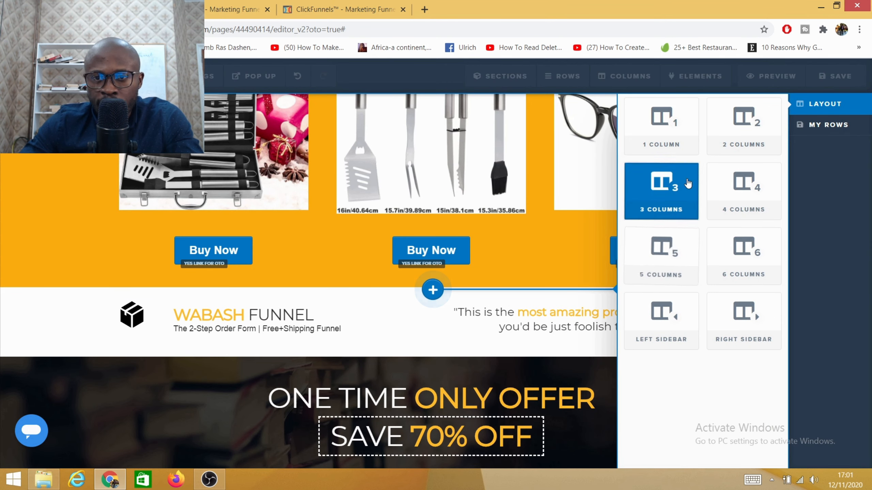
left_click(661, 133)
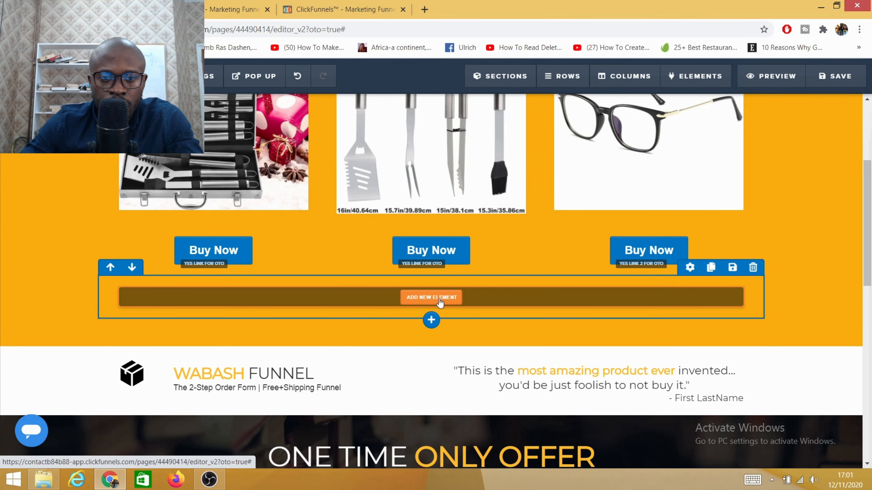
left_click(440, 302)
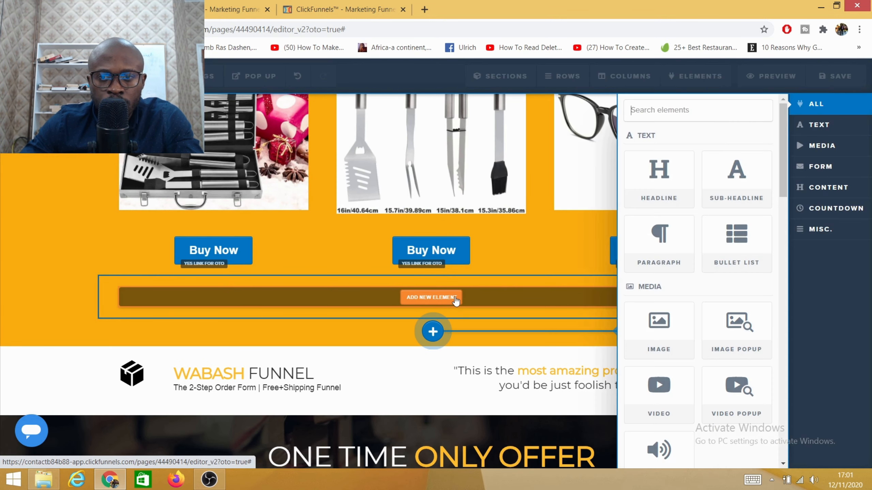
left_click(655, 182)
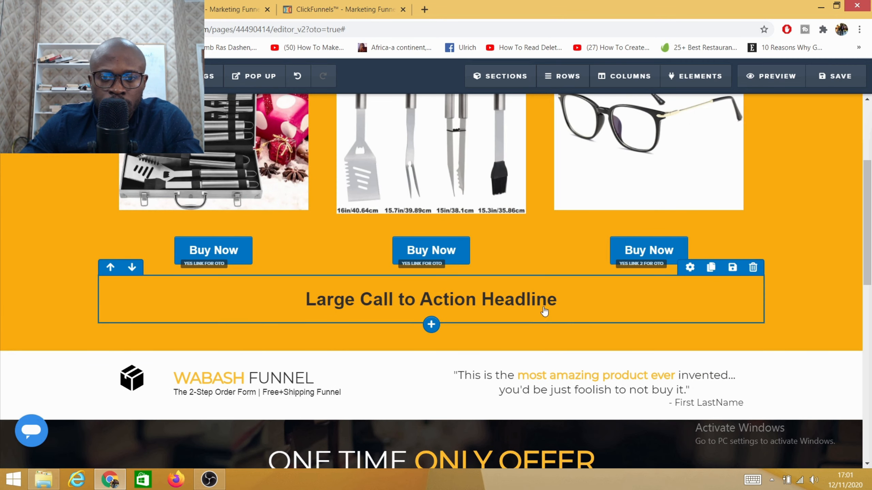
- Replace the new headline's placeholder text with "No thanks I am ok."
left_click(561, 300)
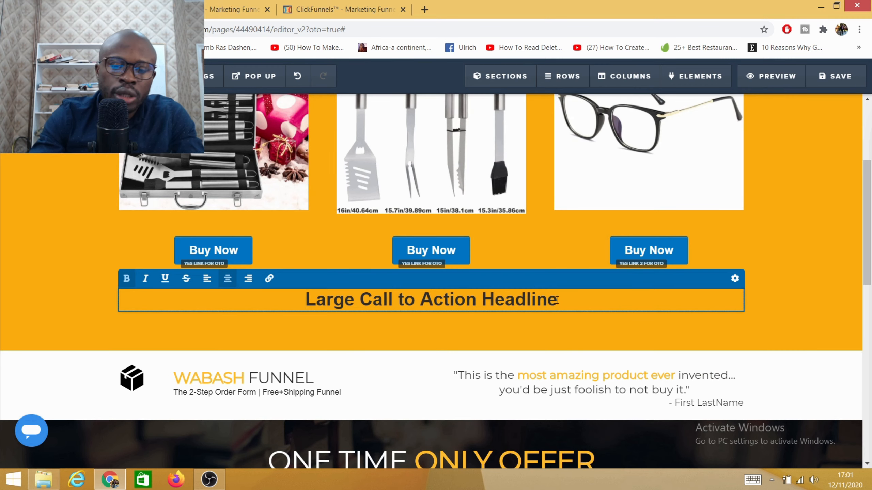
key("BackSpace")
key("BackSpace")
key("BackSpace")
key("BackSpace")
key("BackSpace")
key("BackSpace")
key("BackSpace")
key("BackSpace")
key("BackSpace")
key("BackSpace")
key("BackSpace")
key("BackSpace")
key("BackSpace")
key("BackSpace")
key("BackSpace")
key("BackSpace")
key("BackSpace")
key("BackSpace")
key("BackSpace")
key("BackSpace")
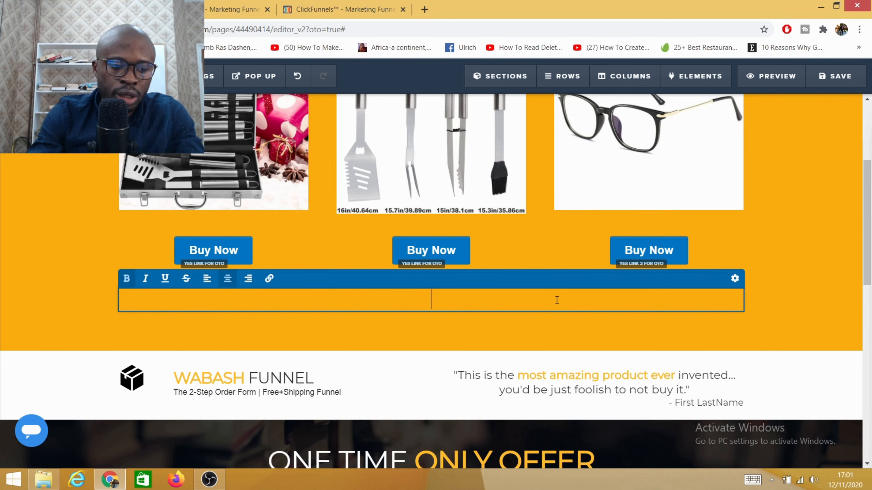
type("No t")
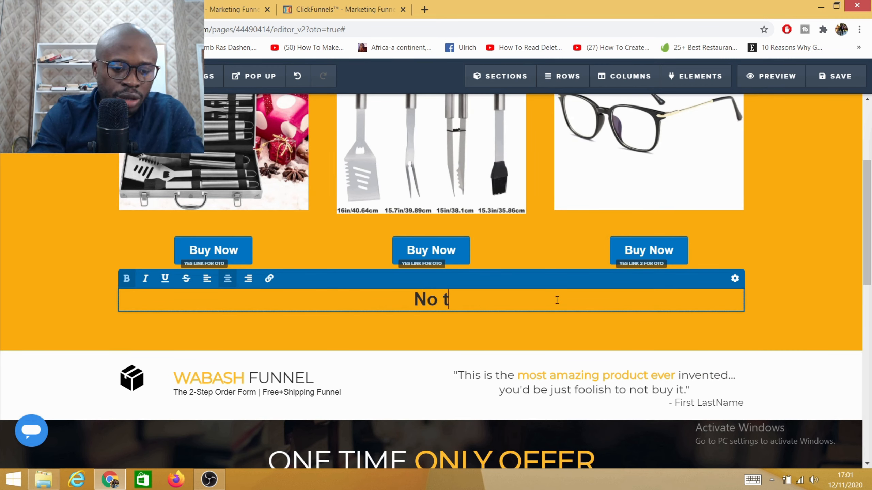
type("hank s")
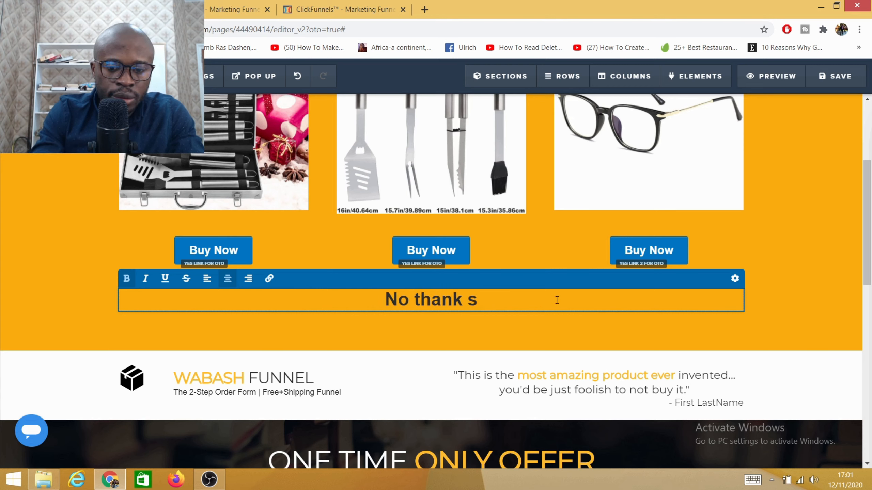
key("BackSpace")
key("BackSpace")
type("s ")
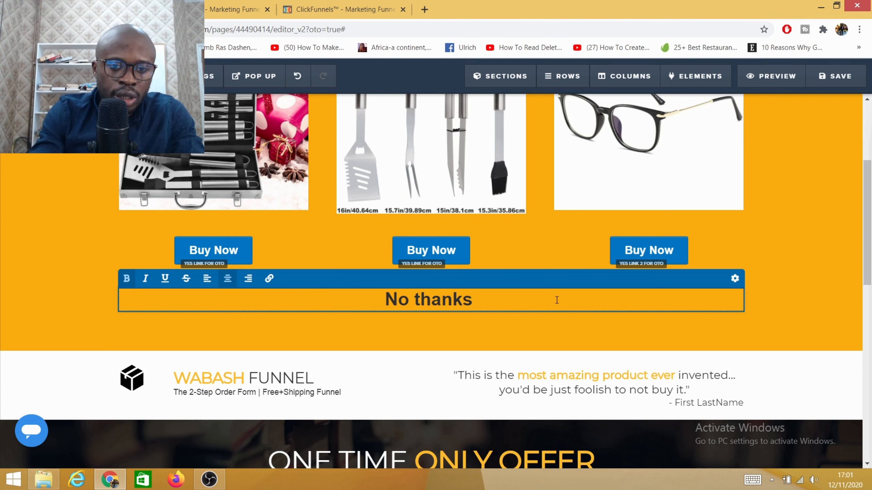
type("I am ")
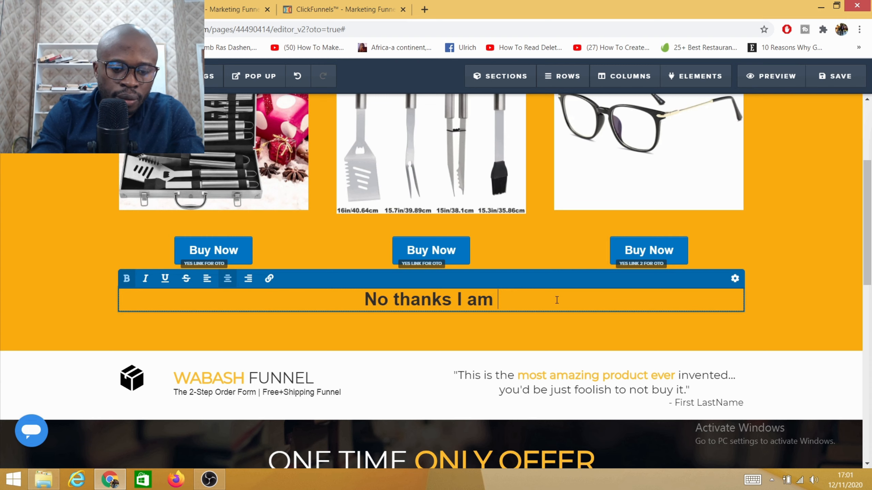
type("ok.")
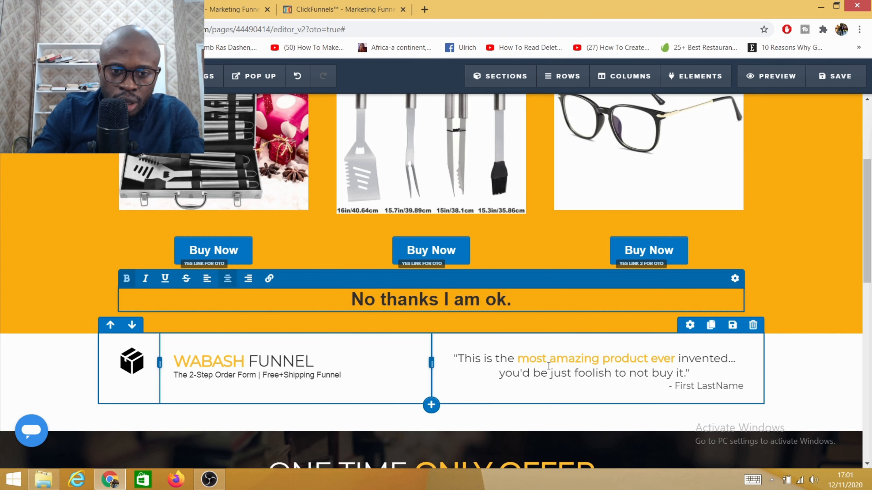
- Add another one-column row below the "No thanks I am ok." headline and place a Button element in it
left_click(432, 325)
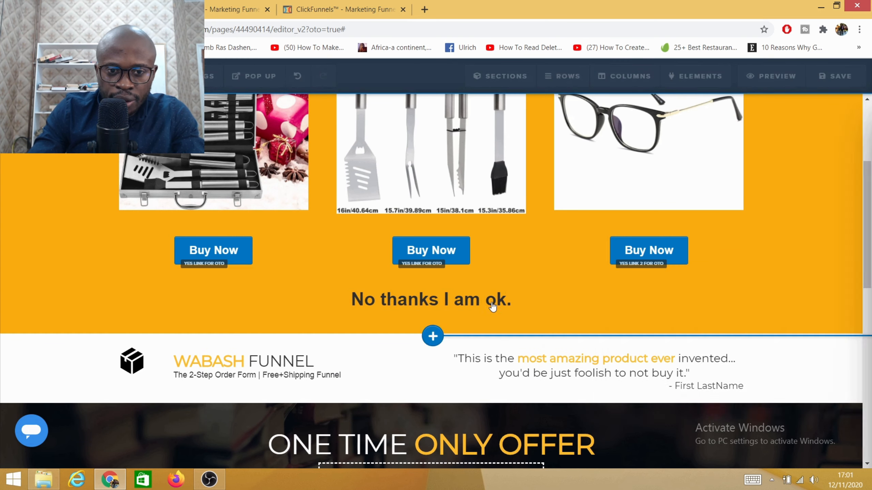
left_click(646, 134)
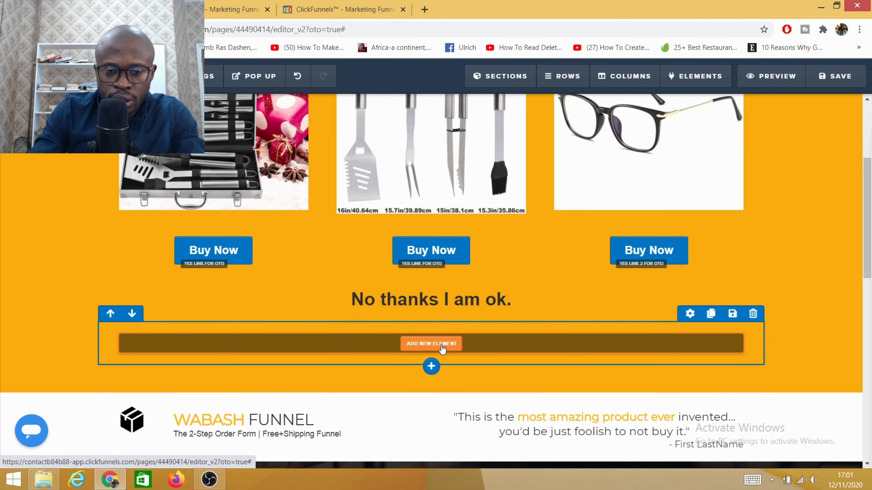
left_click(442, 345)
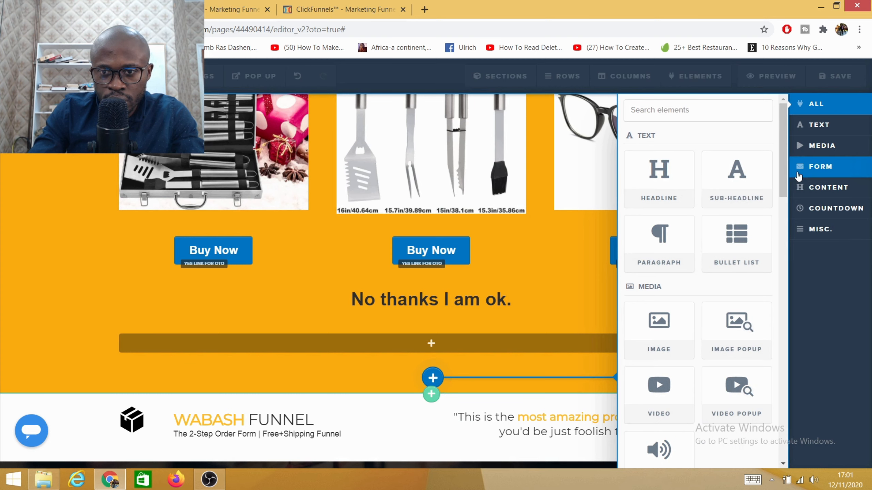
scroll(659, 241, "down", 5)
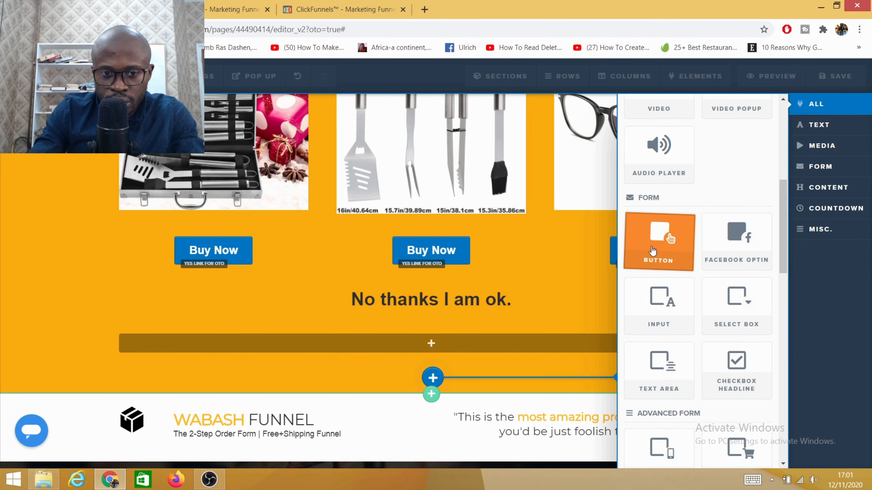
left_click(653, 251)
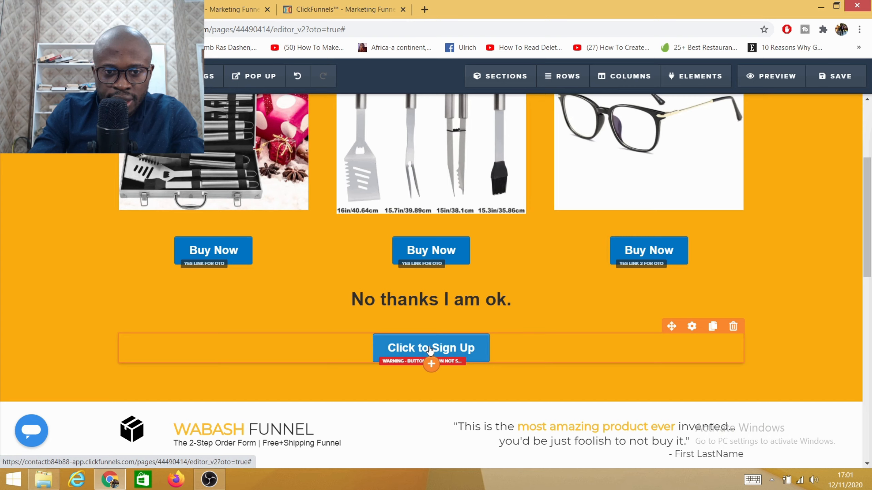
- Change the text of the new button under the headline to "No thanks"
left_click(435, 350)
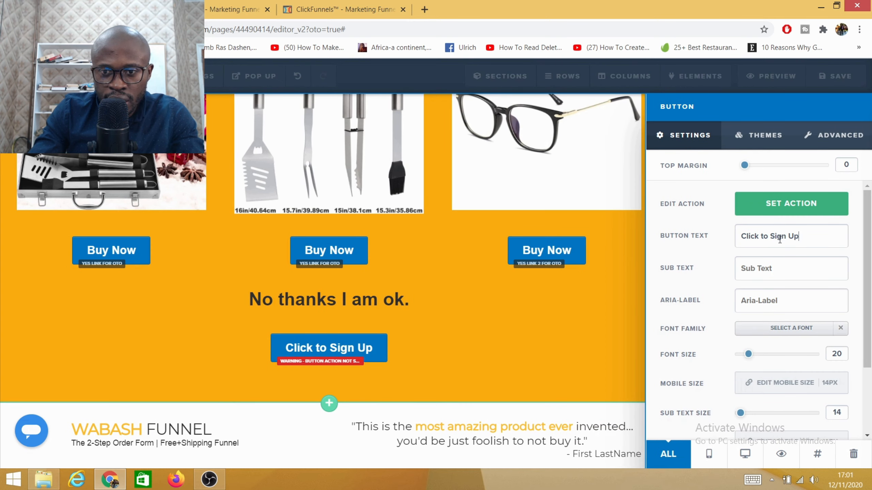
key("ctrl+a")
key("BackSpace")
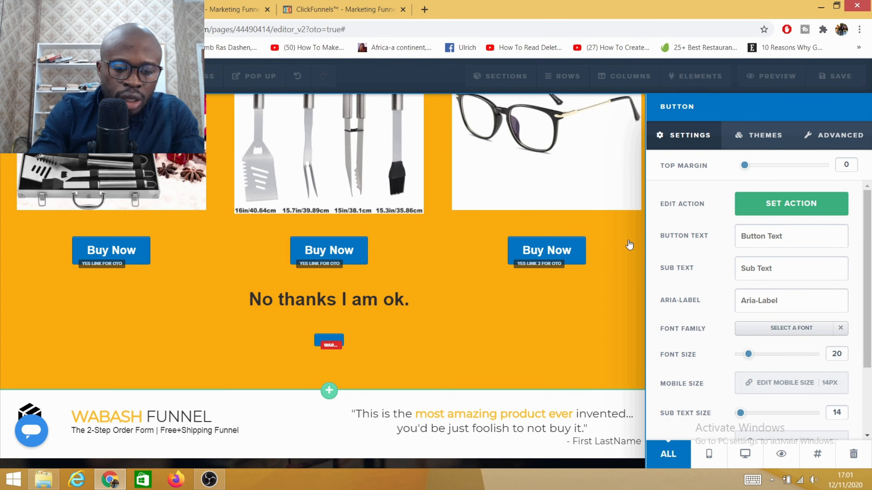
type("No N")
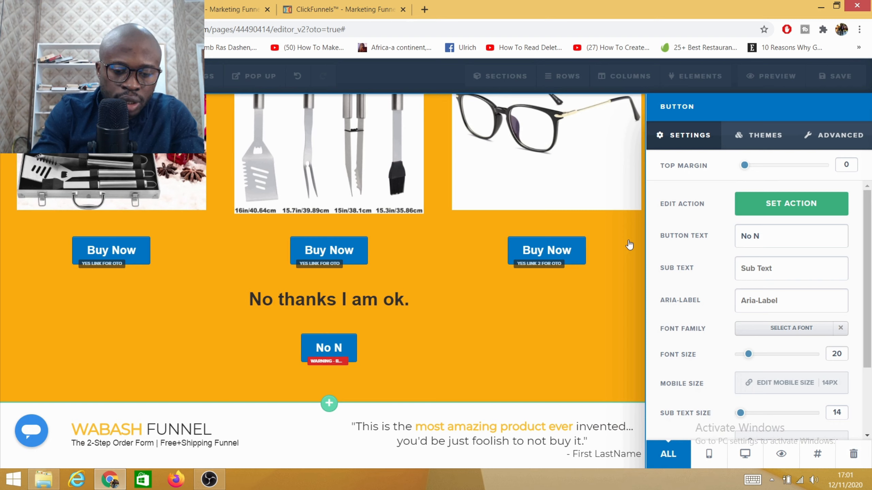
key("BackSpace")
type("thank")
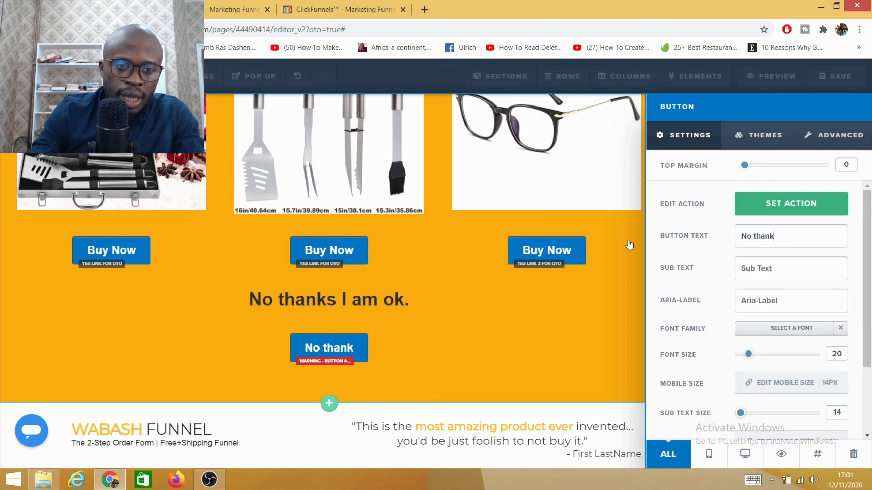
type("s")
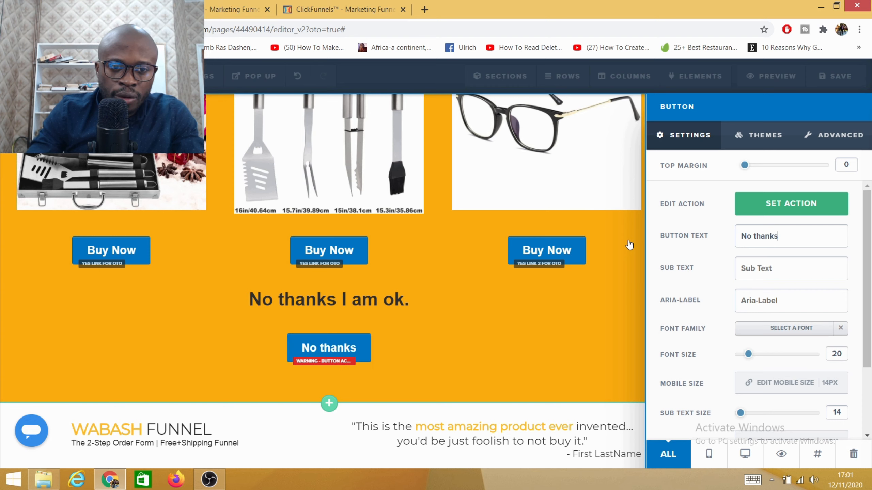
- Set the "No thanks" button's action to "No Link - Don't Buy Upsell"
left_click(795, 213)
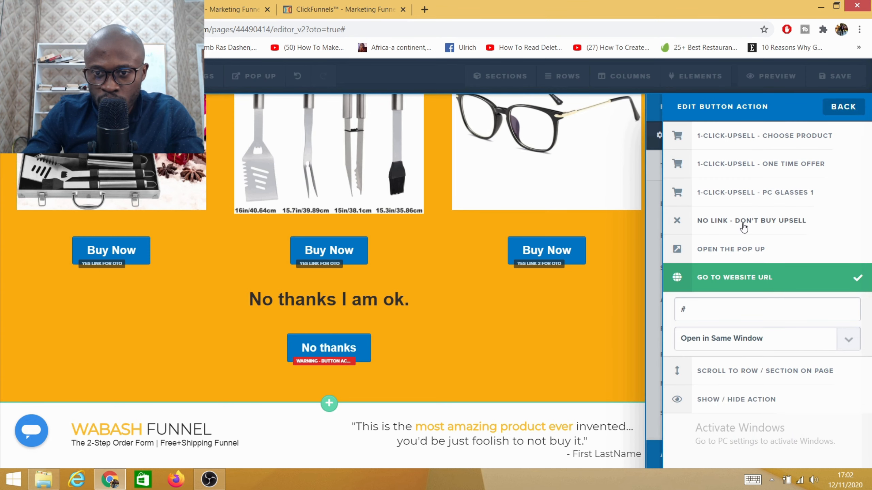
left_click(765, 225)
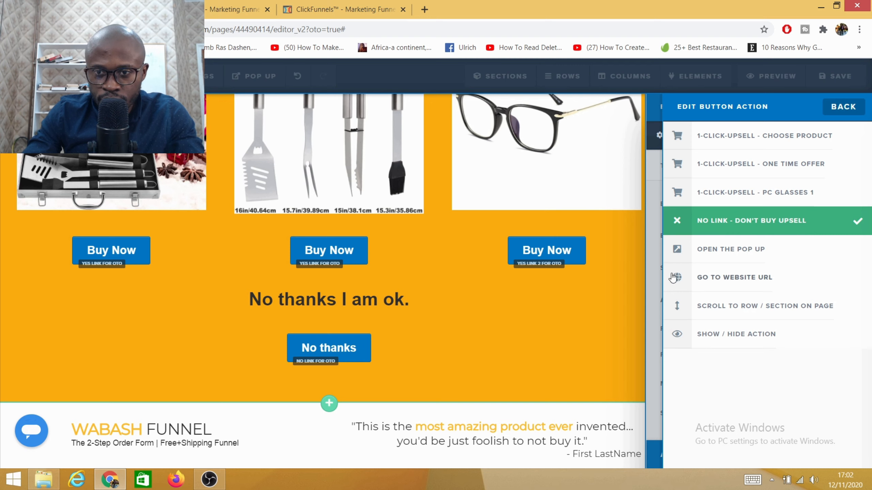
left_click(577, 318)
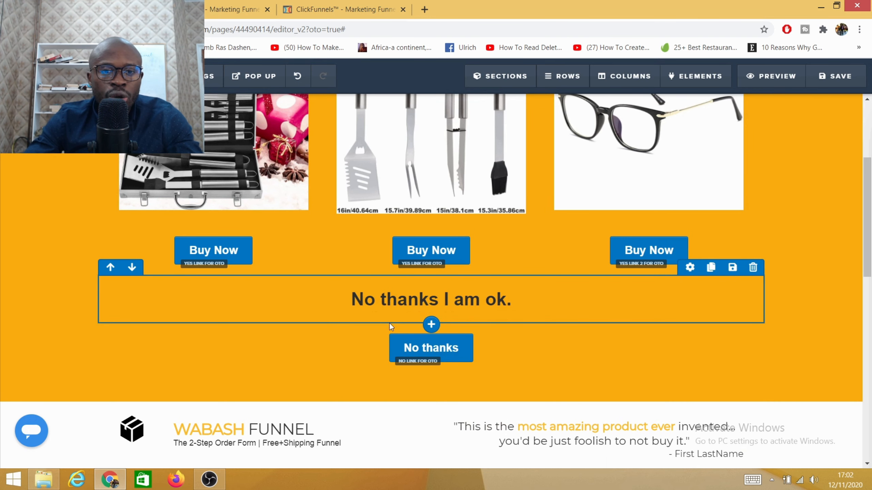
scroll(507, 341, "up", 5)
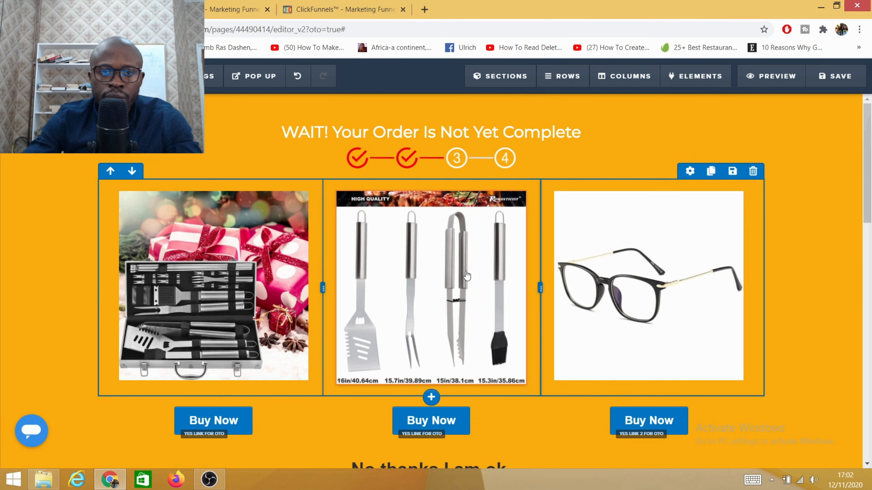
scroll(391, 266, "down", 8)
scroll(392, 266, "down", 2)
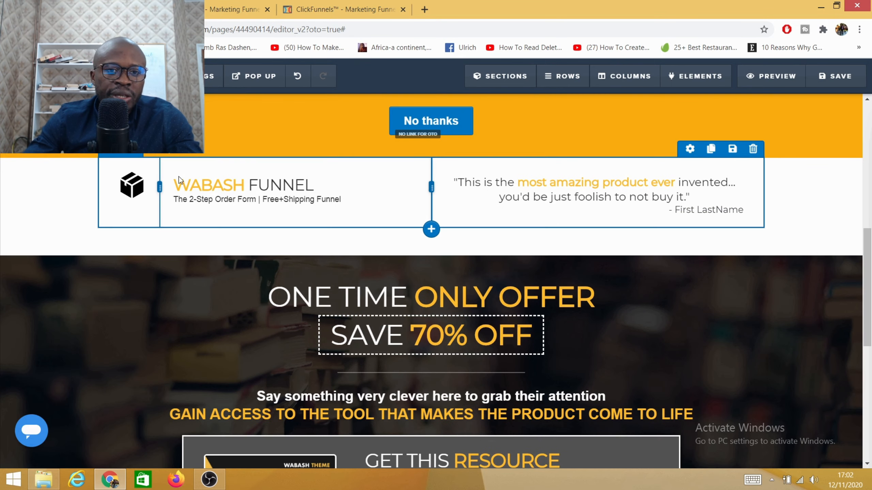
- Delete the "WABASH FUNNEL" logo and testimonial row below the "No thanks" button and save the one-time-offer page
left_click(752, 149)
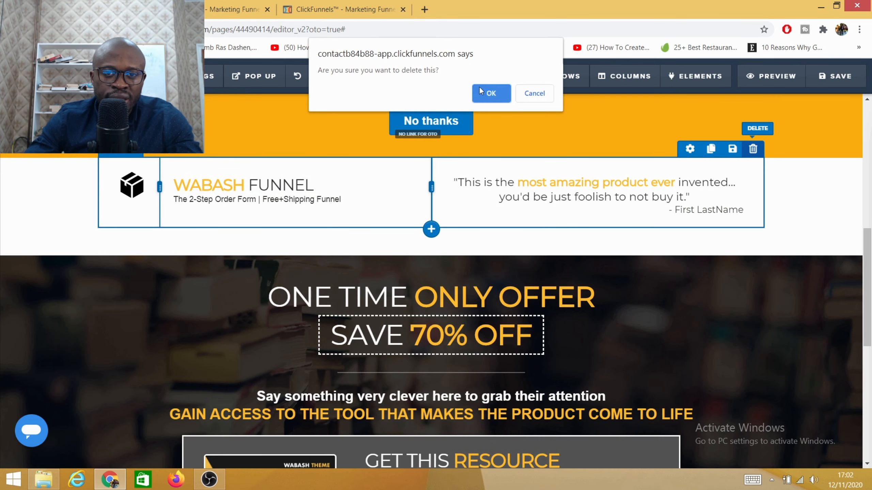
left_click(489, 98)
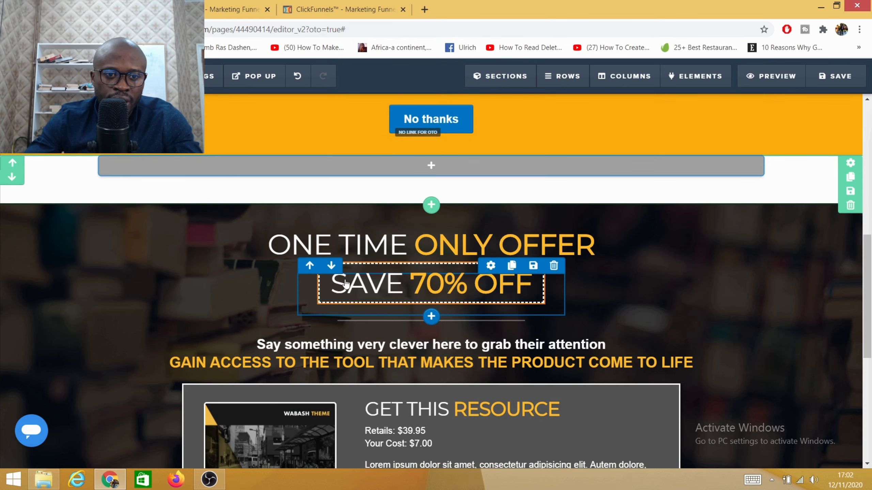
scroll(417, 272, "down", 3)
scroll(417, 272, "down", 5)
scroll(360, 266, "up", 3)
scroll(361, 266, "down", 3)
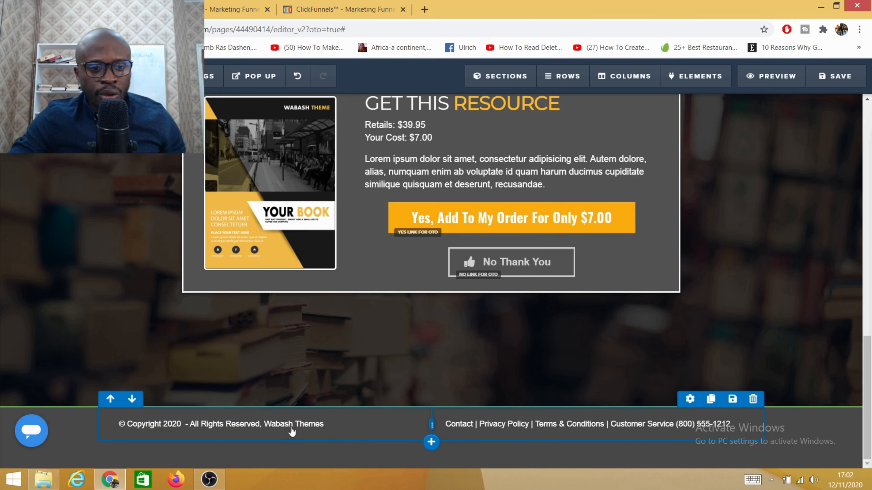
scroll(492, 218, "up", 7)
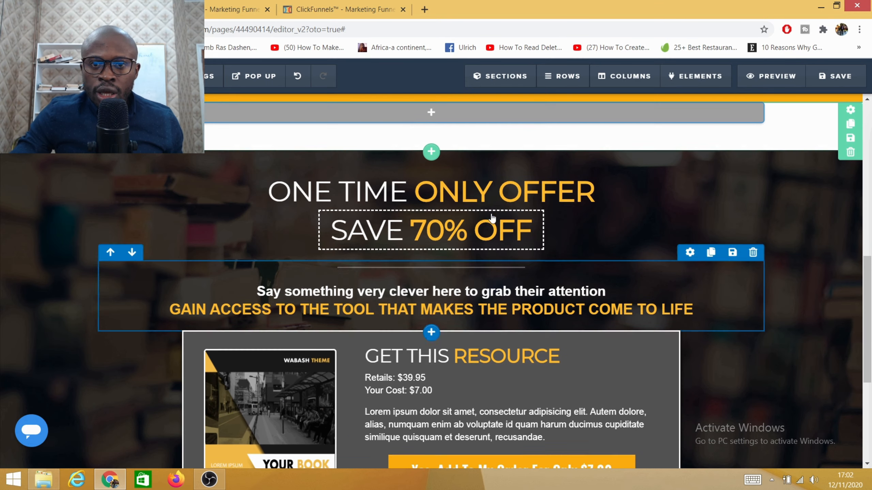
scroll(492, 218, "up", 8)
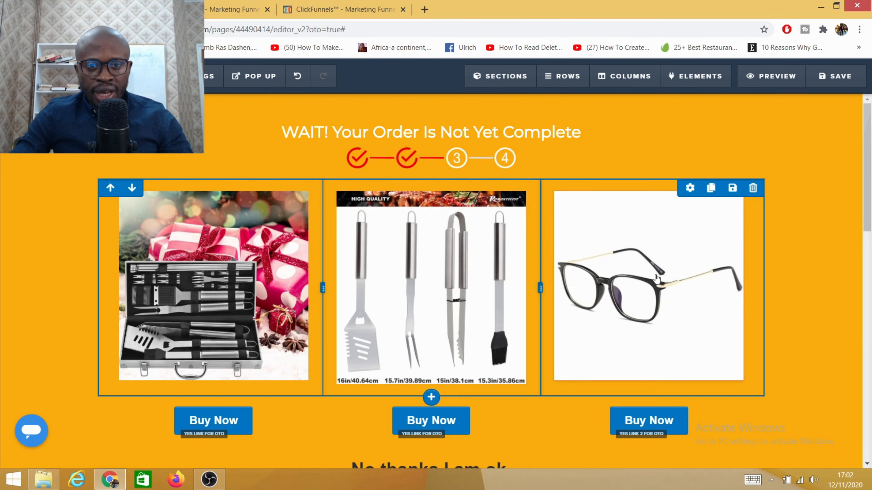
left_click(817, 82)
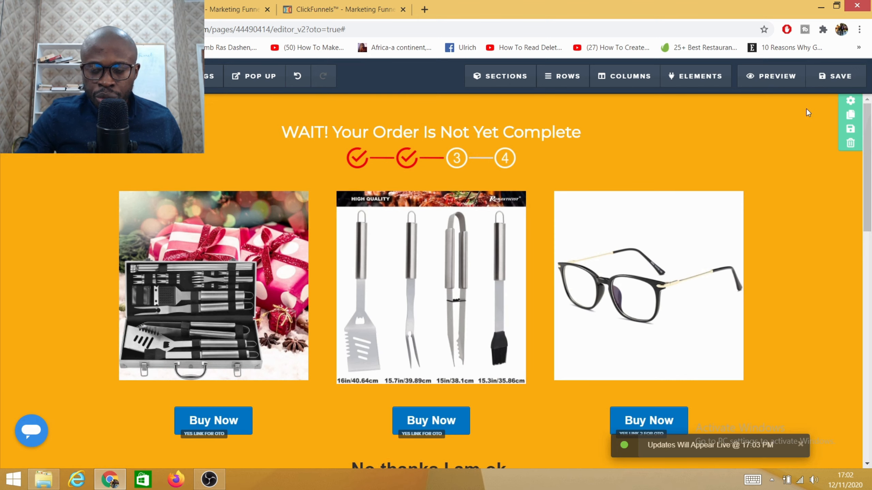
- Leave the page editor and open the product settings of the "Downsell funnel step"
key("alt+Left")
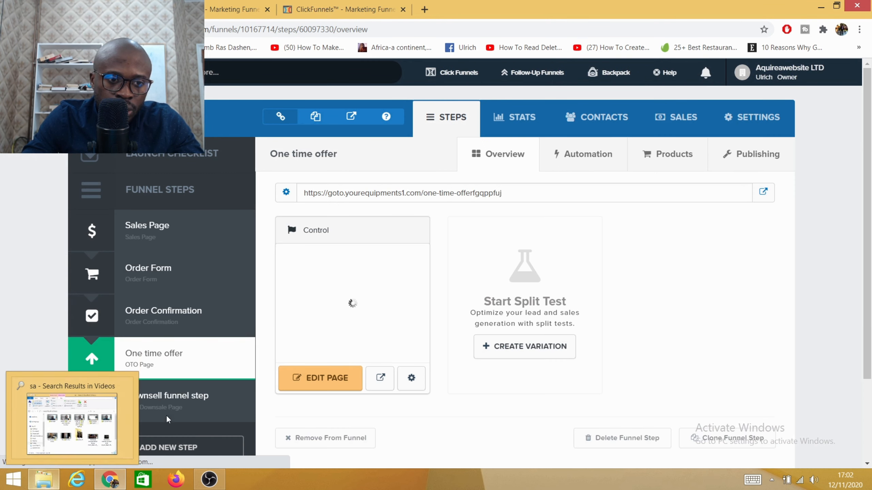
left_click(143, 399)
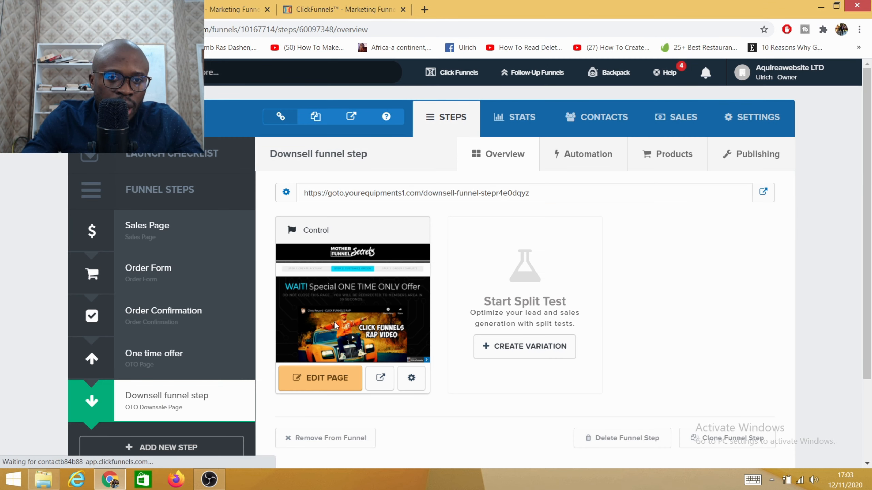
scroll(334, 322, "down", 3)
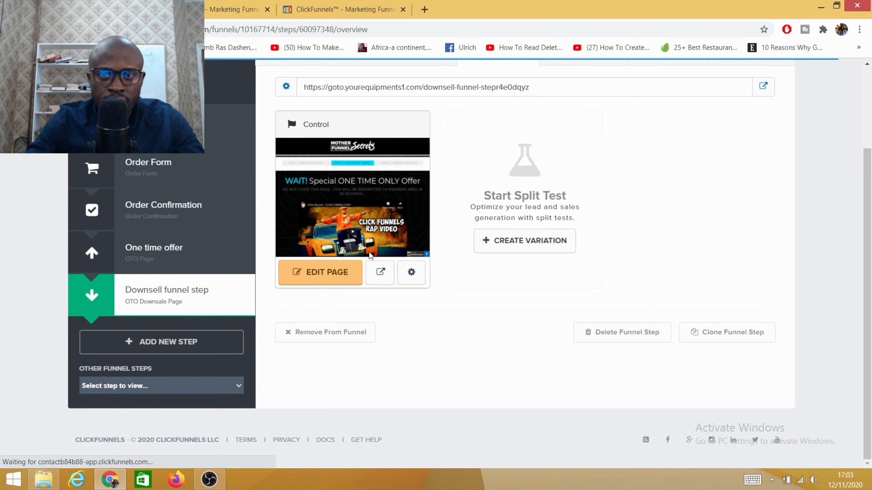
scroll(634, 210, "up", 3)
left_click(678, 164)
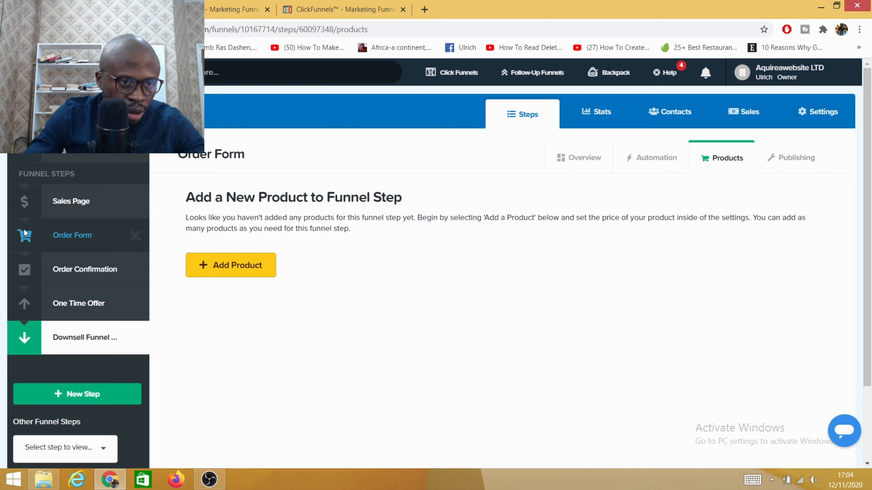
- Move the Order Confirmation step below the downsell step so that it comes last in the funnel
left_click_drag(23, 272, 22, 340)
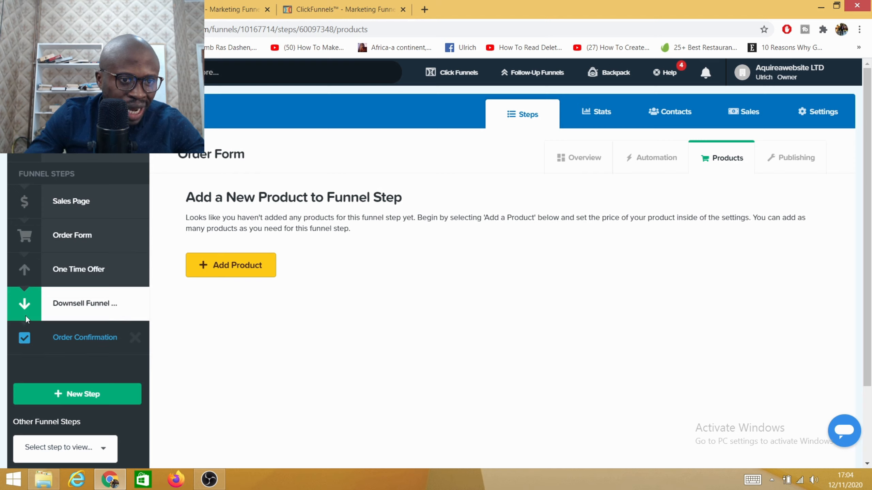